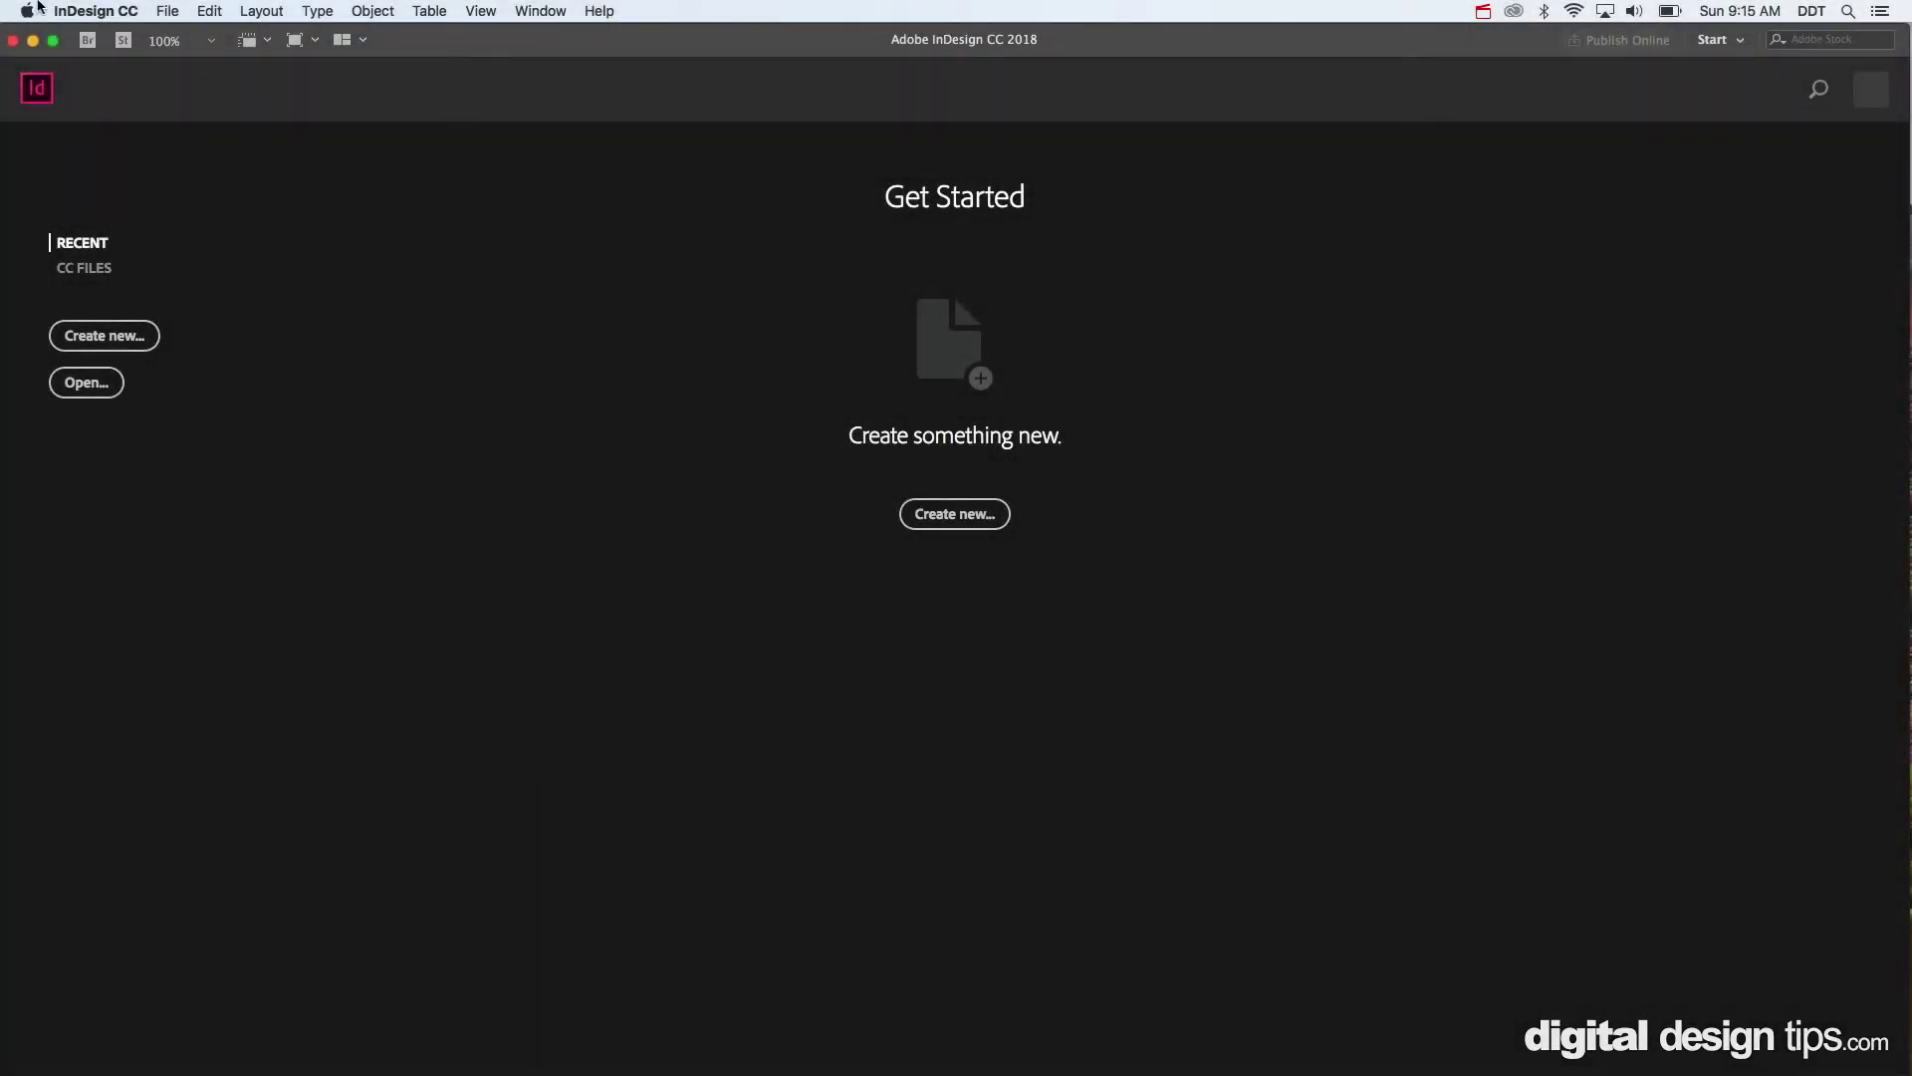
Create a new one-page, facing-pages document sized 51p0 × 66p0 with one column.
click(187, 10)
mouse_move(188, 35)
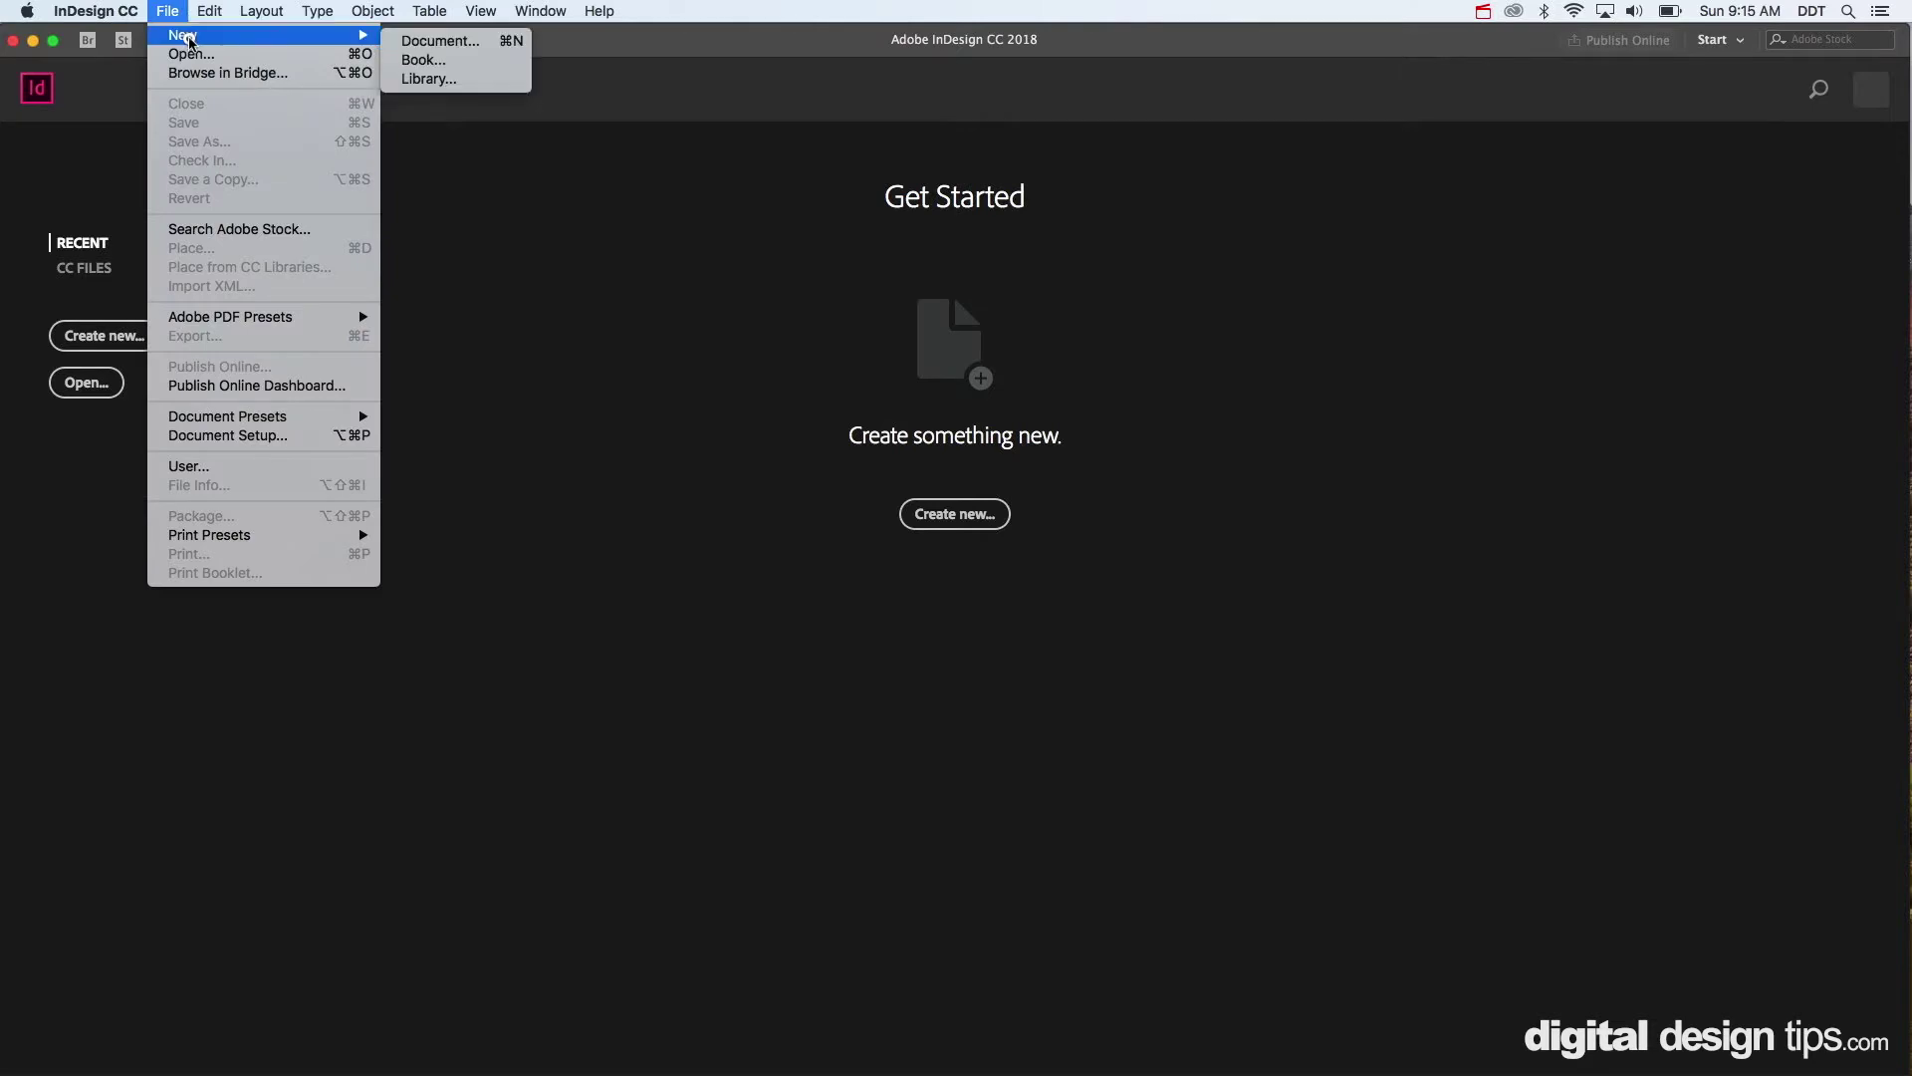
click(495, 42)
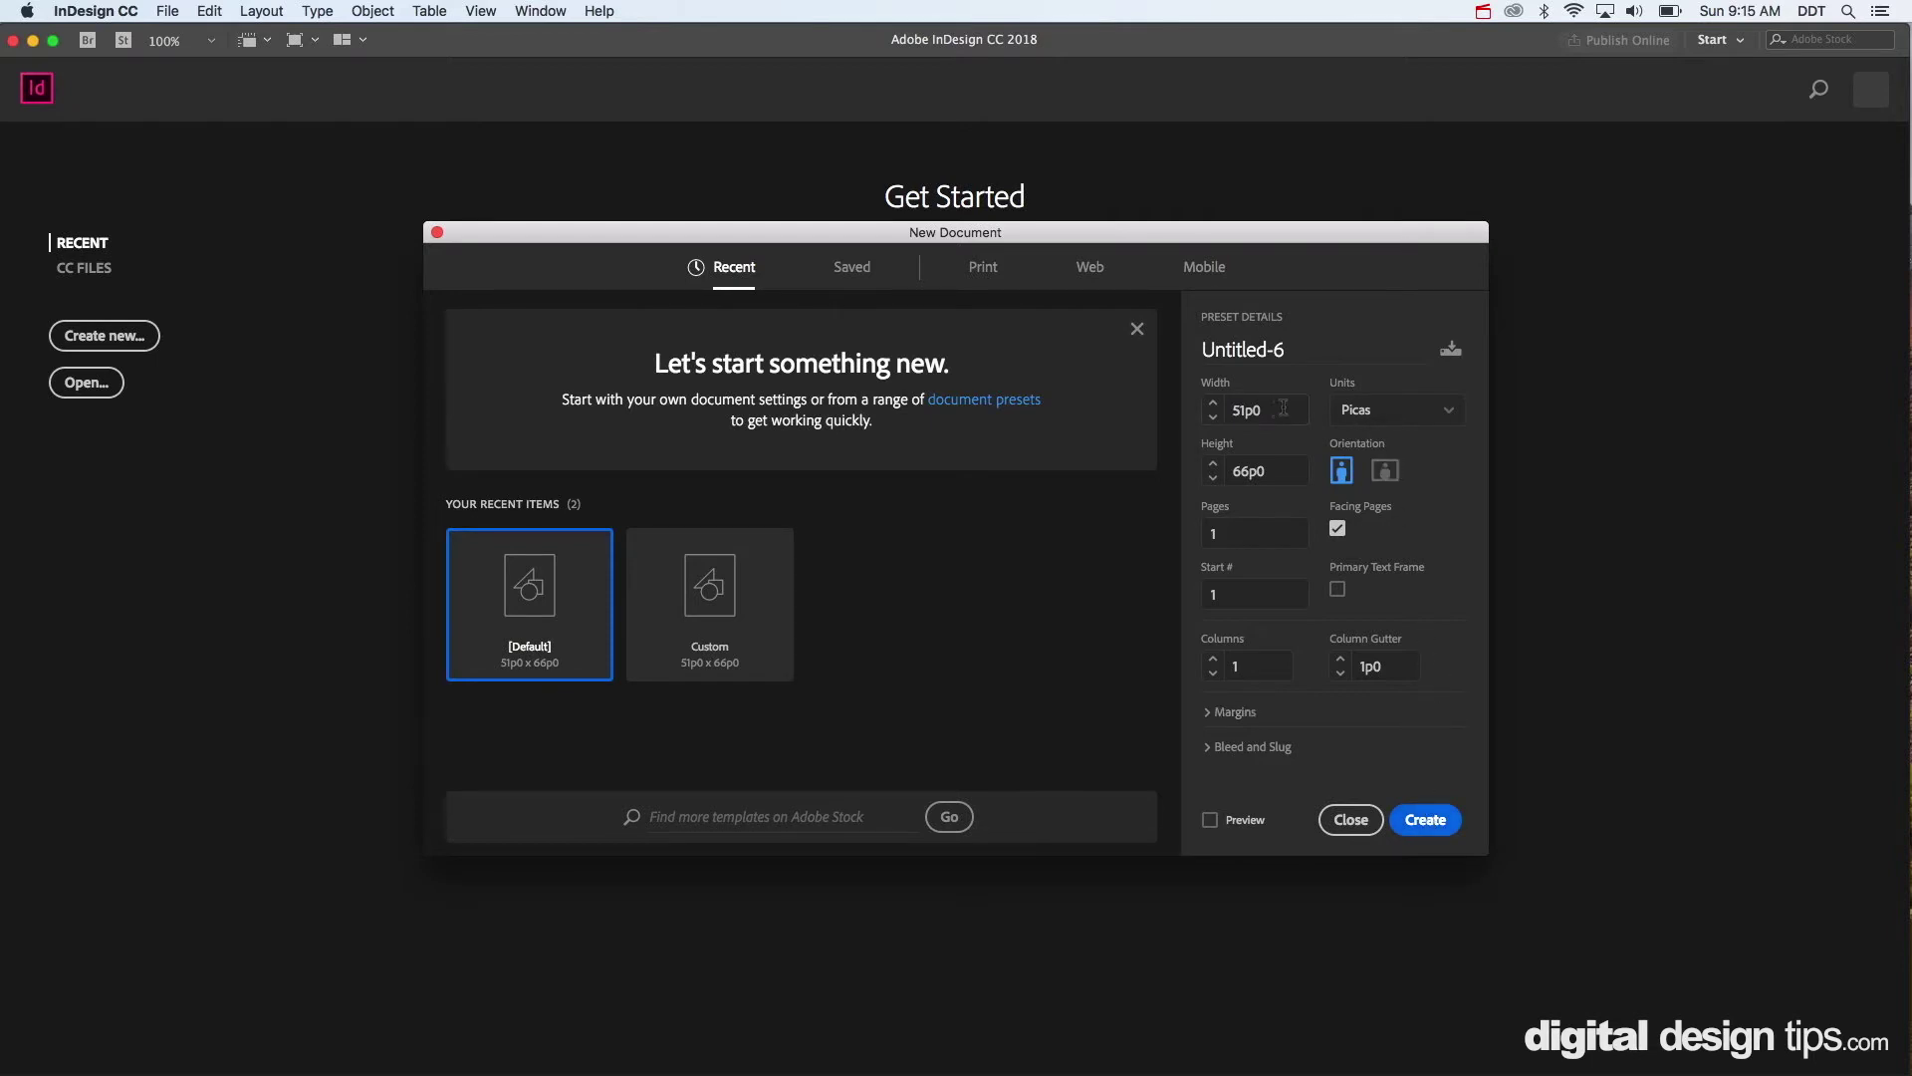
click(1425, 818)
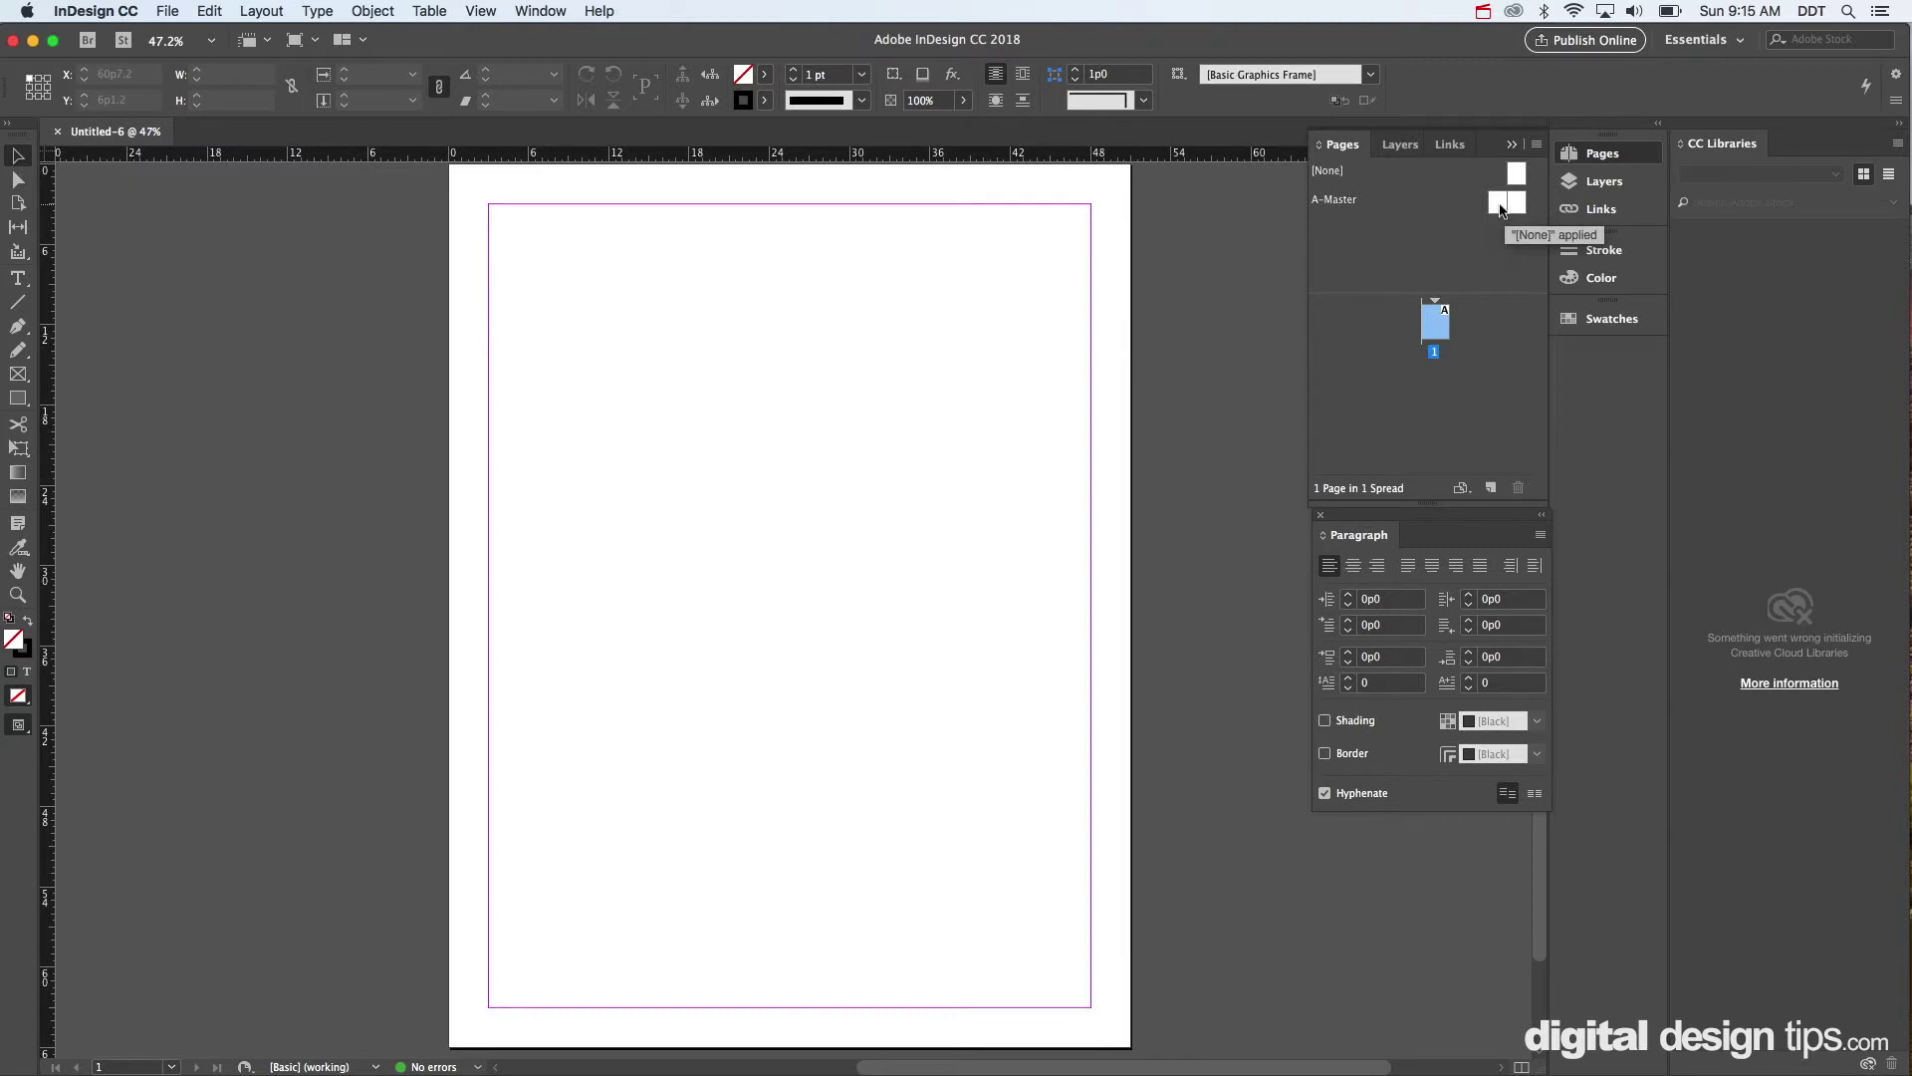
Open Untitled-6's A-Master spread from the Pages panel and scroll to its pages.
double_click(1502, 205)
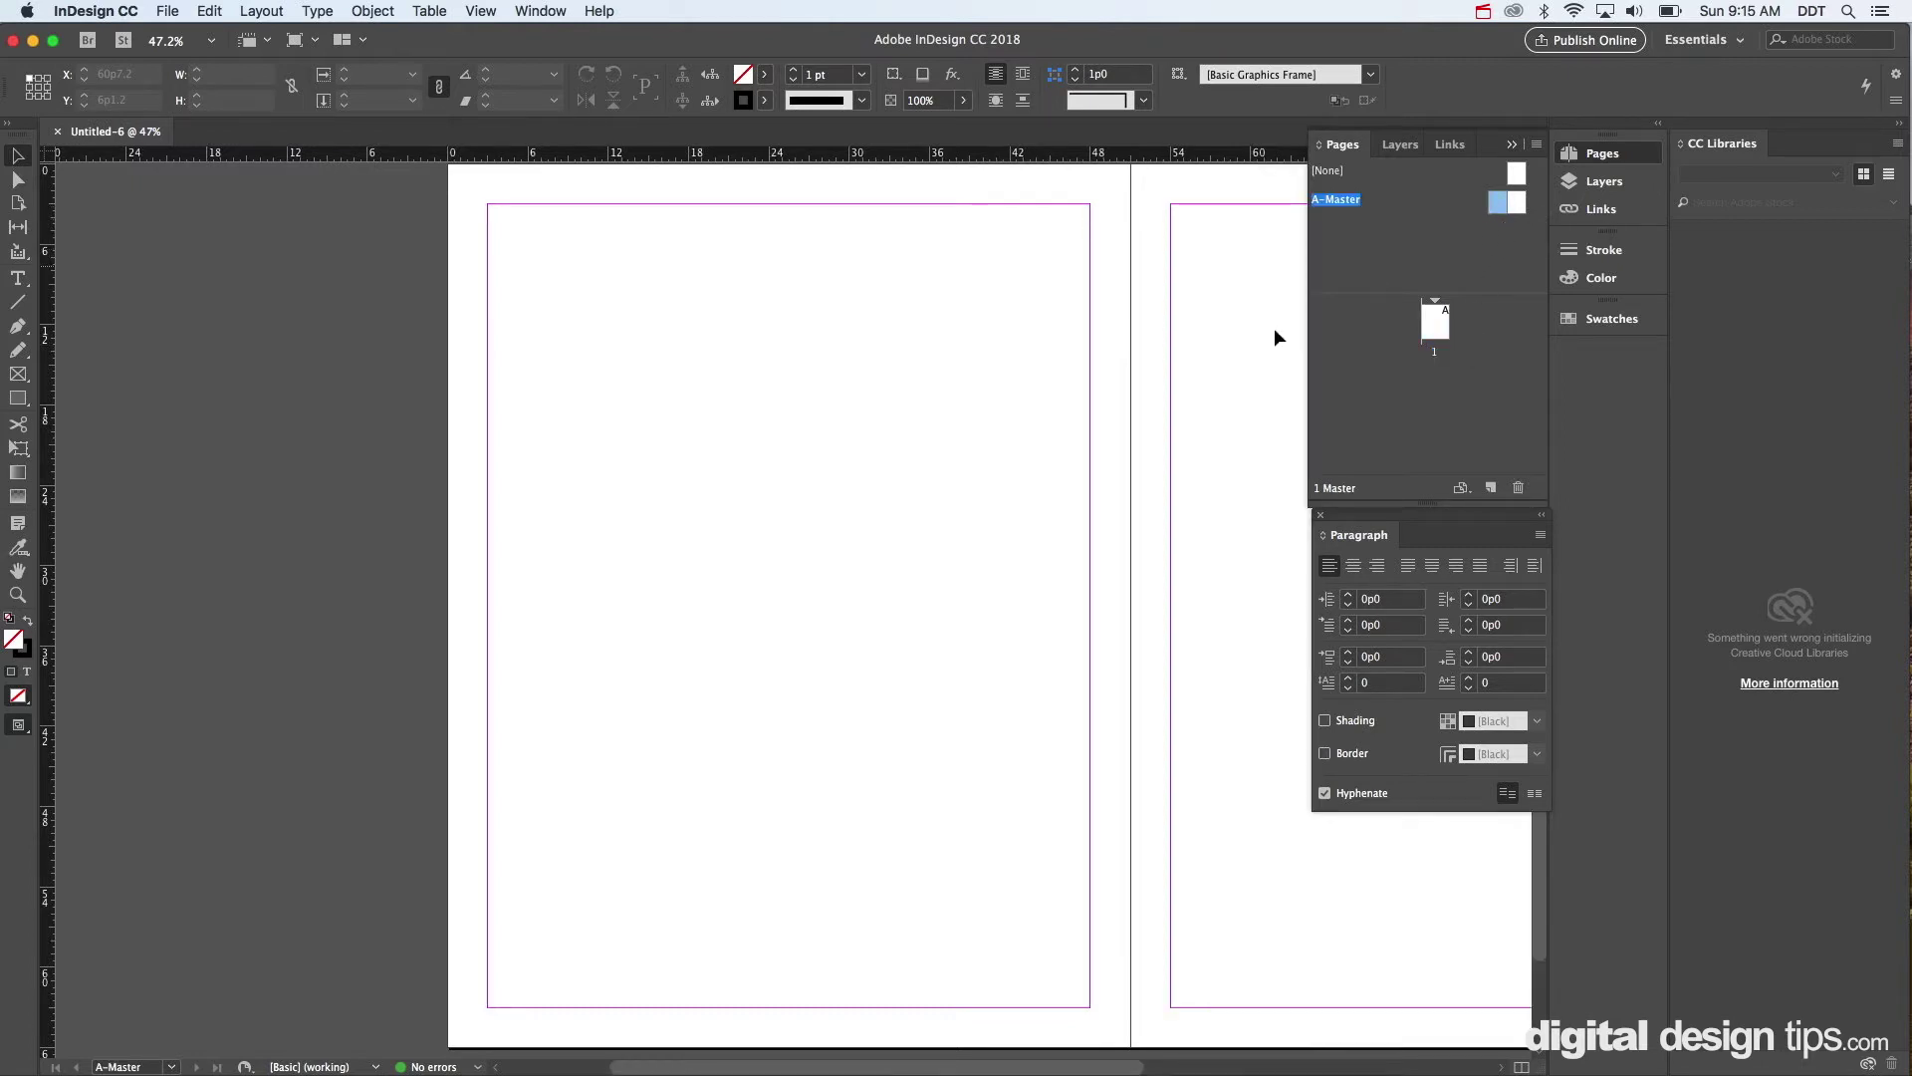
scroll(1003, 378, right, 2)
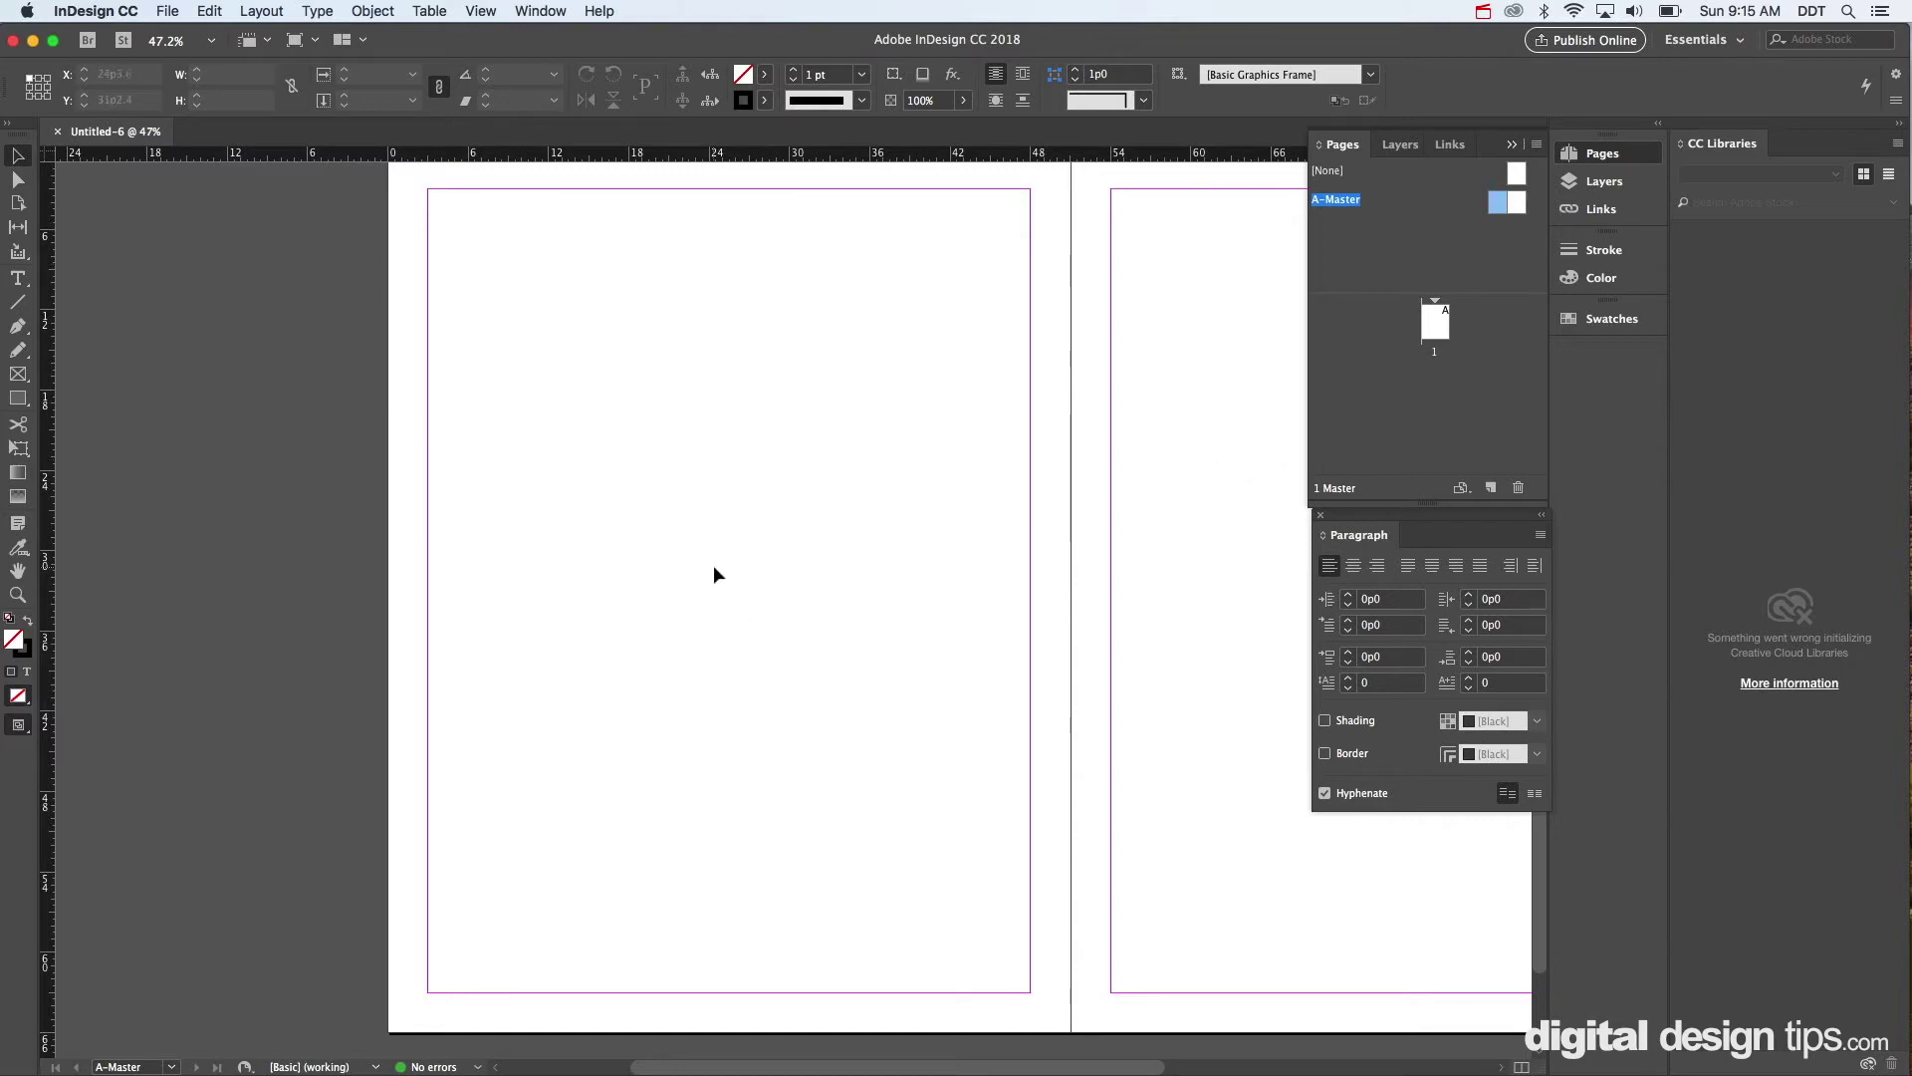
click(18, 277)
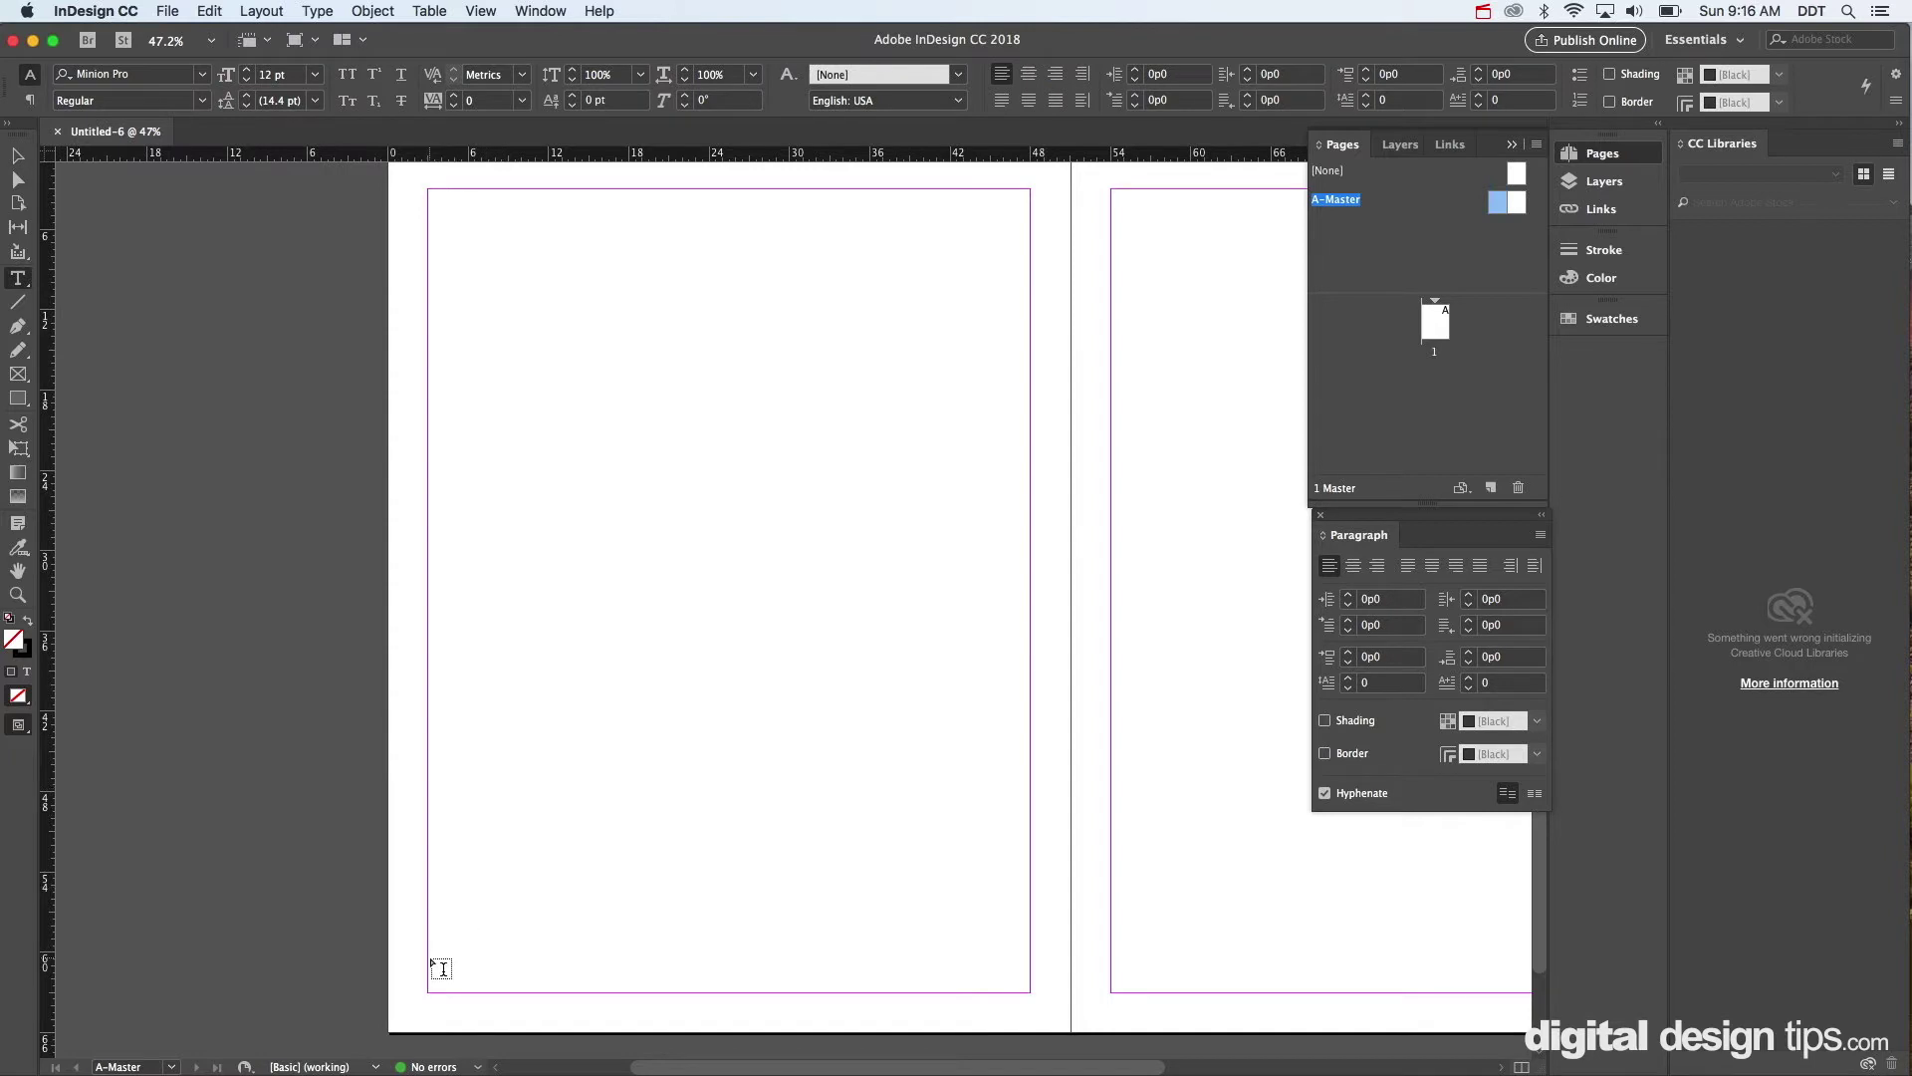
Add a small bottom-left text frame holding a centred 30 pt '1' aligned to the baseline grid.
drag(429, 958, 474, 992)
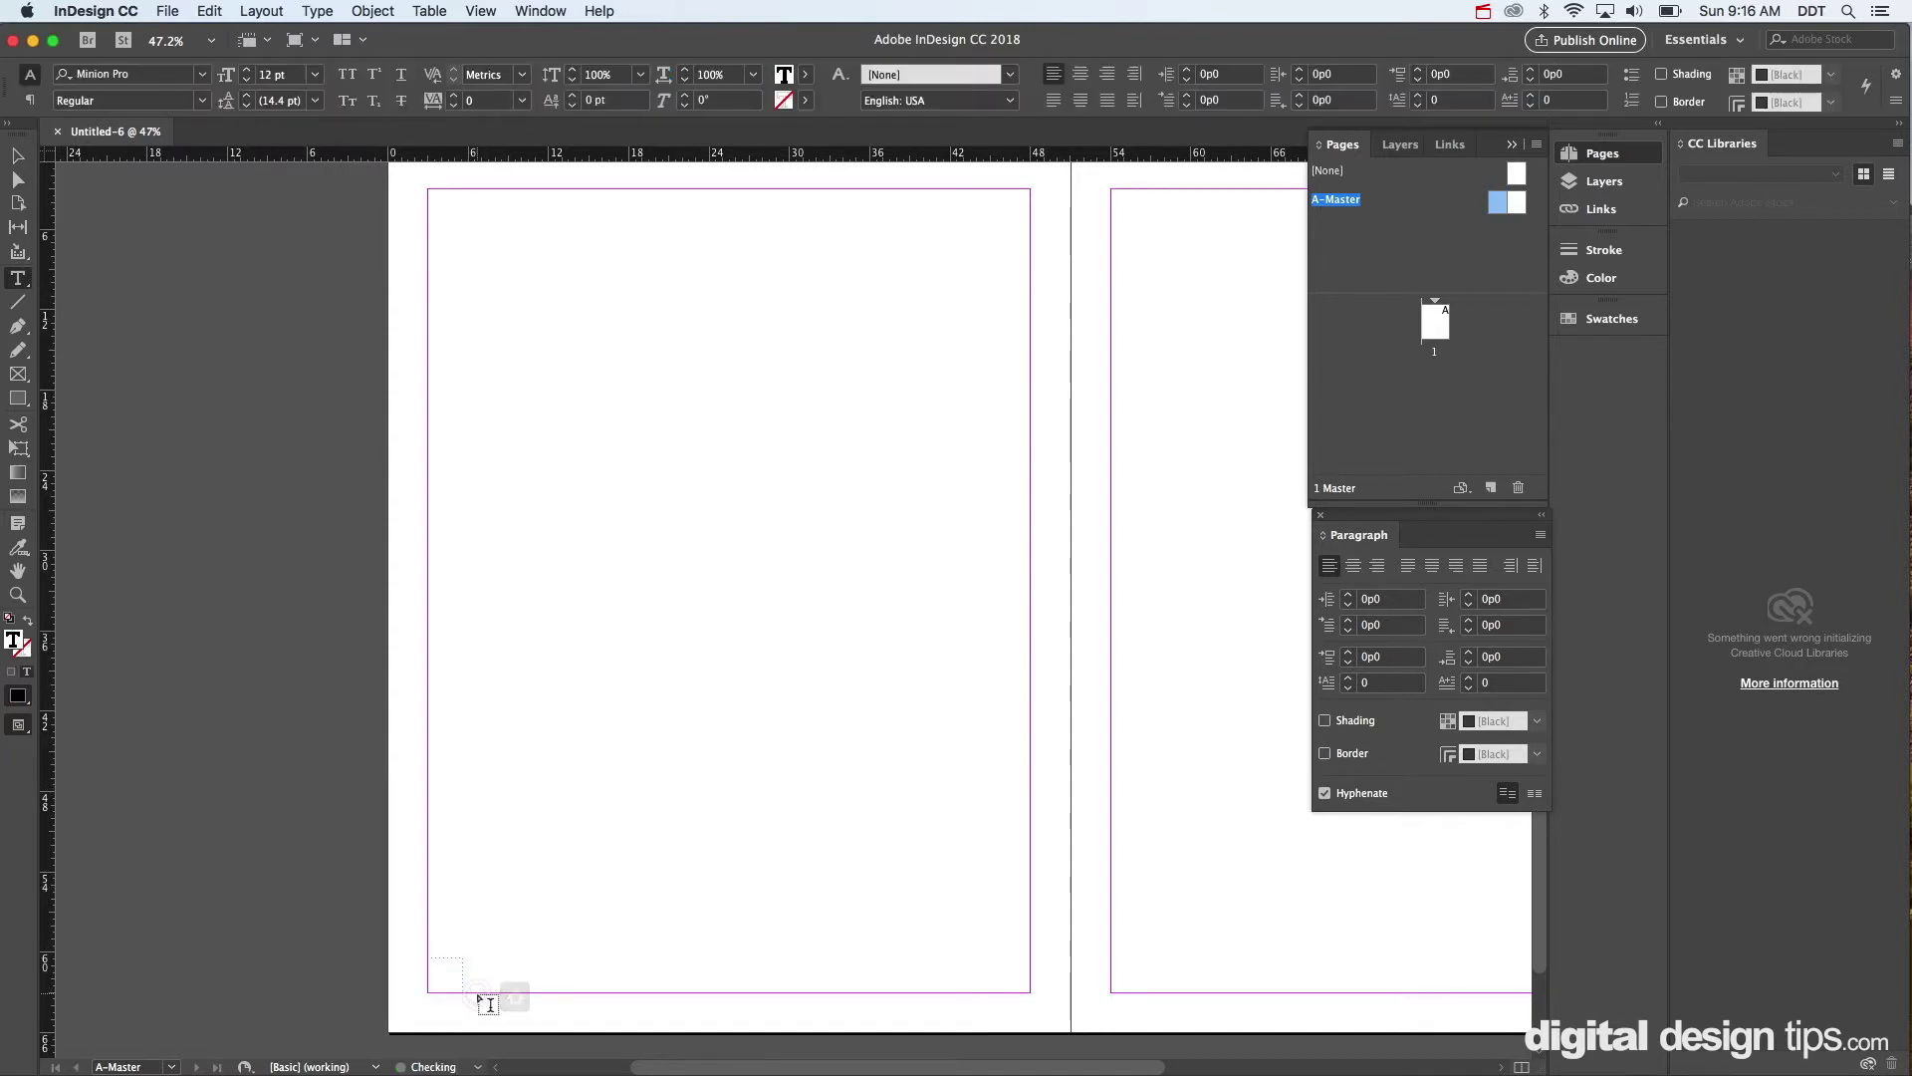
text(1)
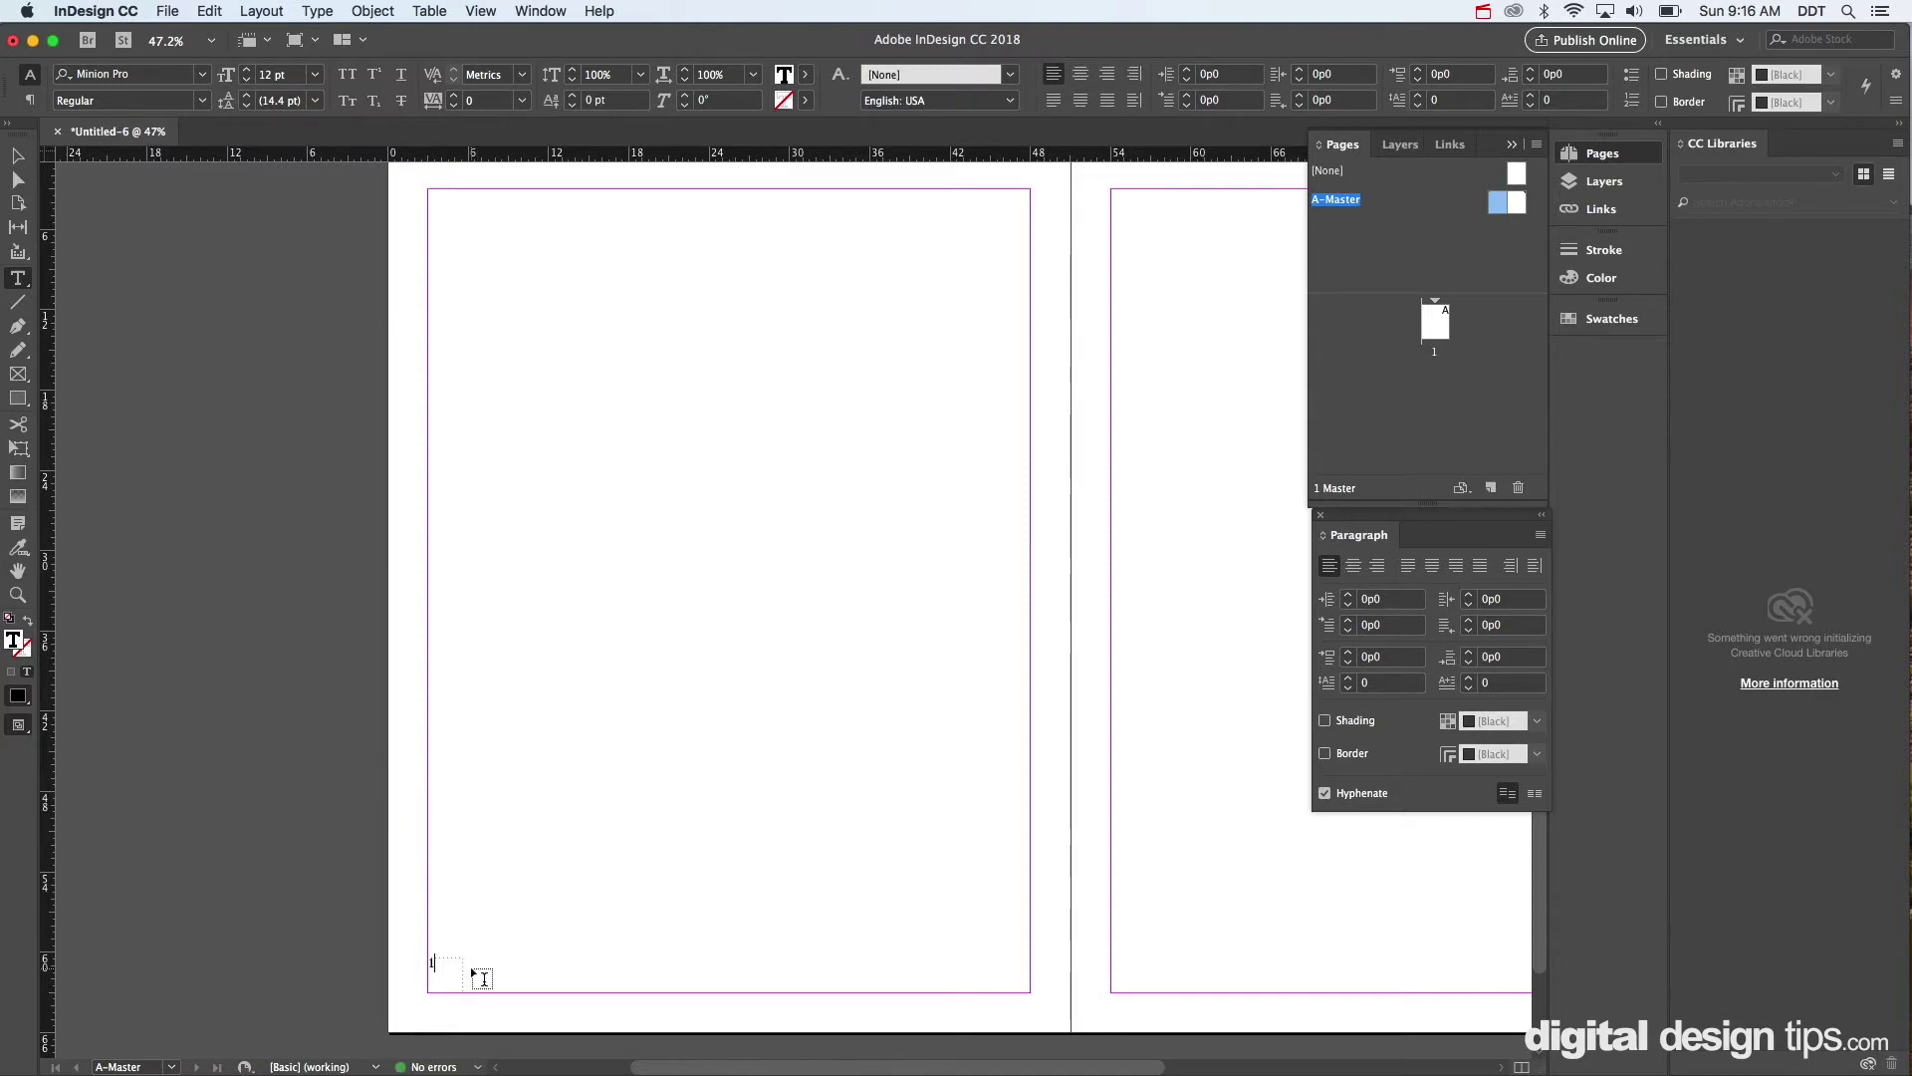
double_click(435, 963)
click(246, 70)
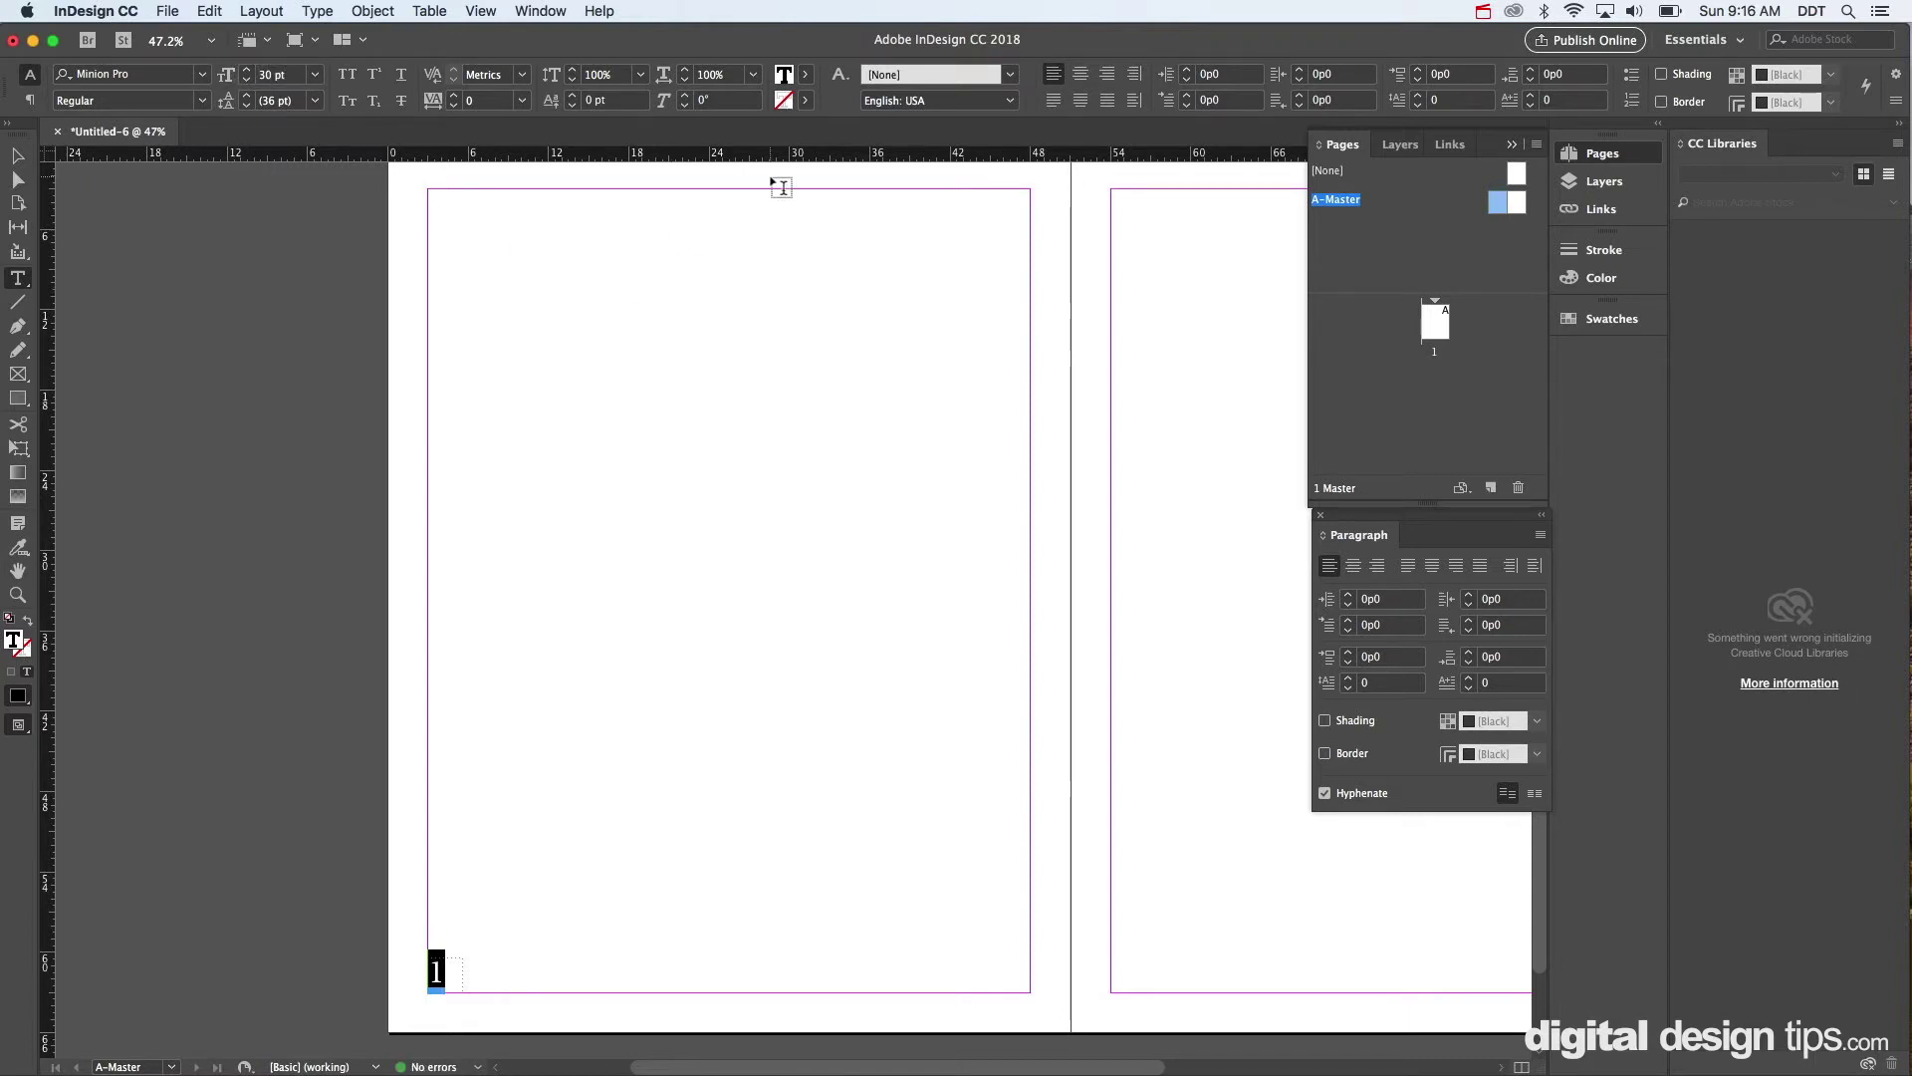
click(1353, 568)
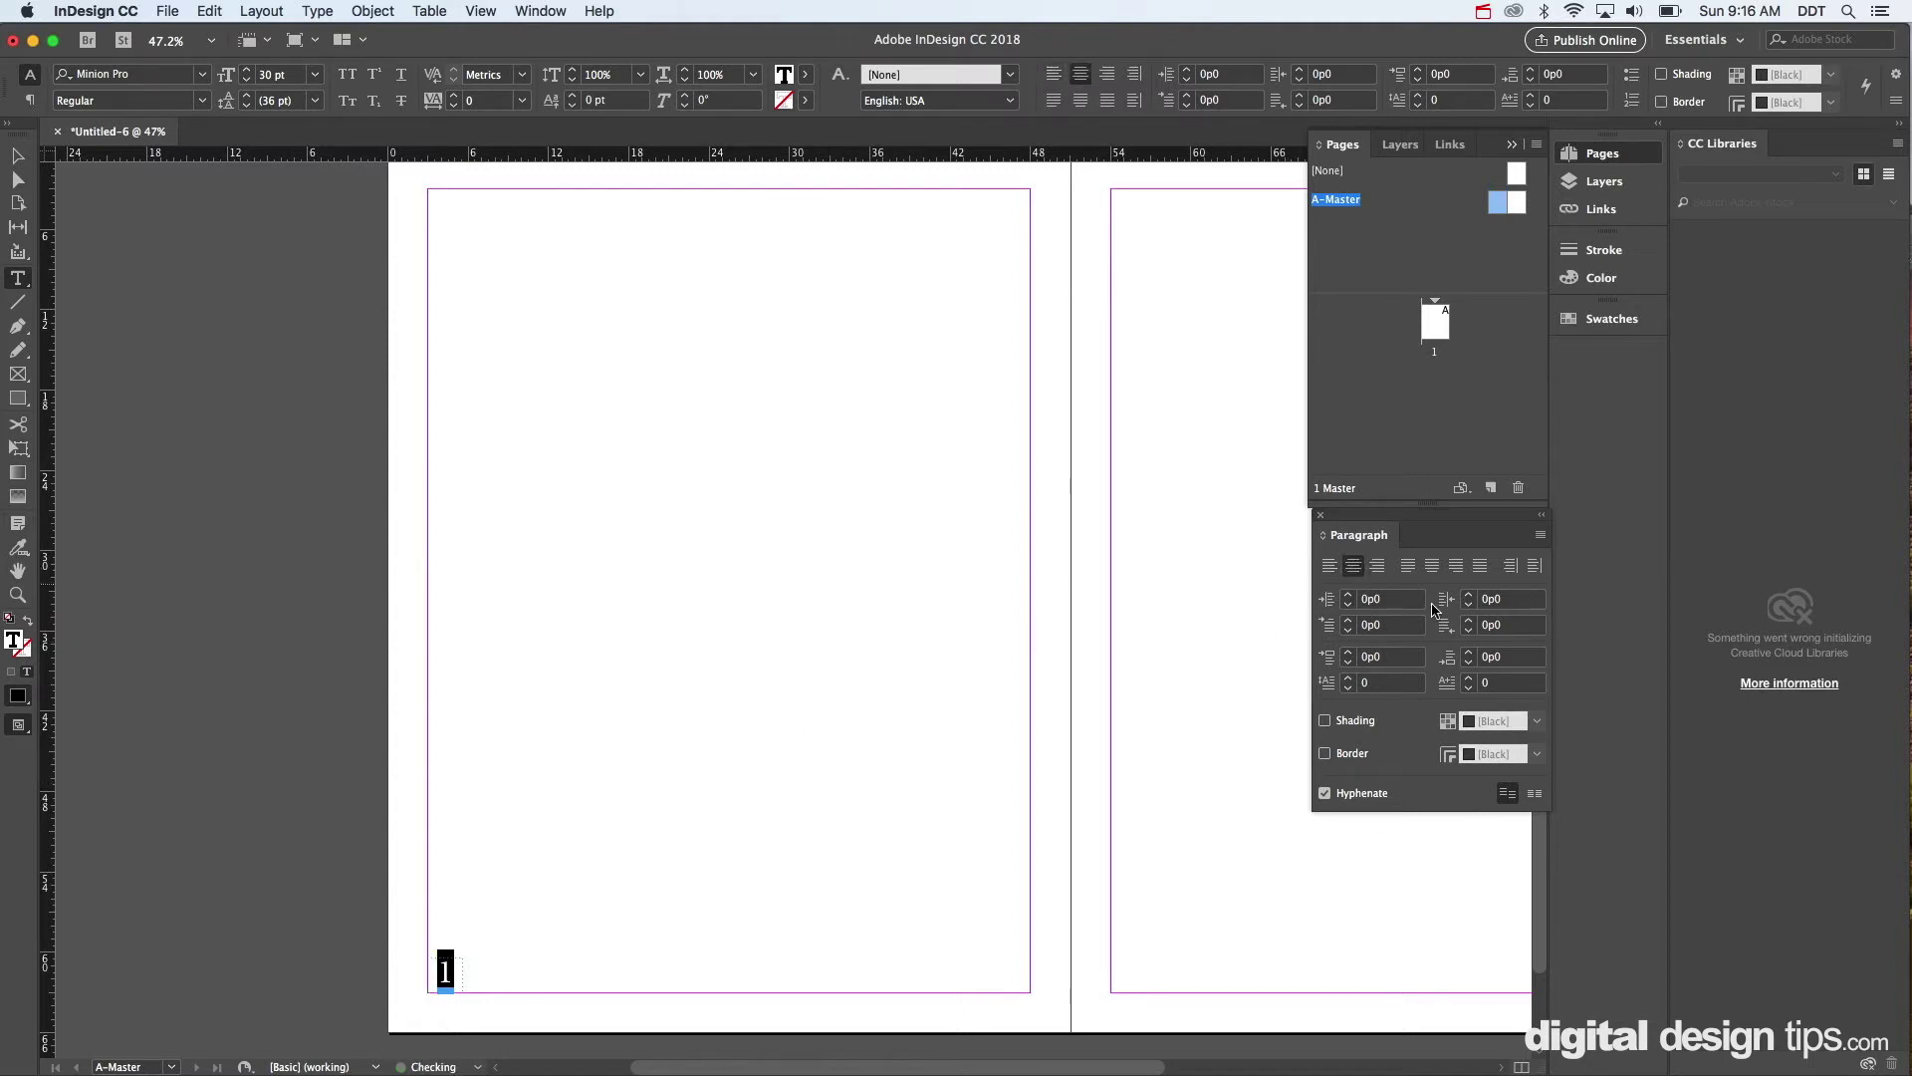
click(1535, 792)
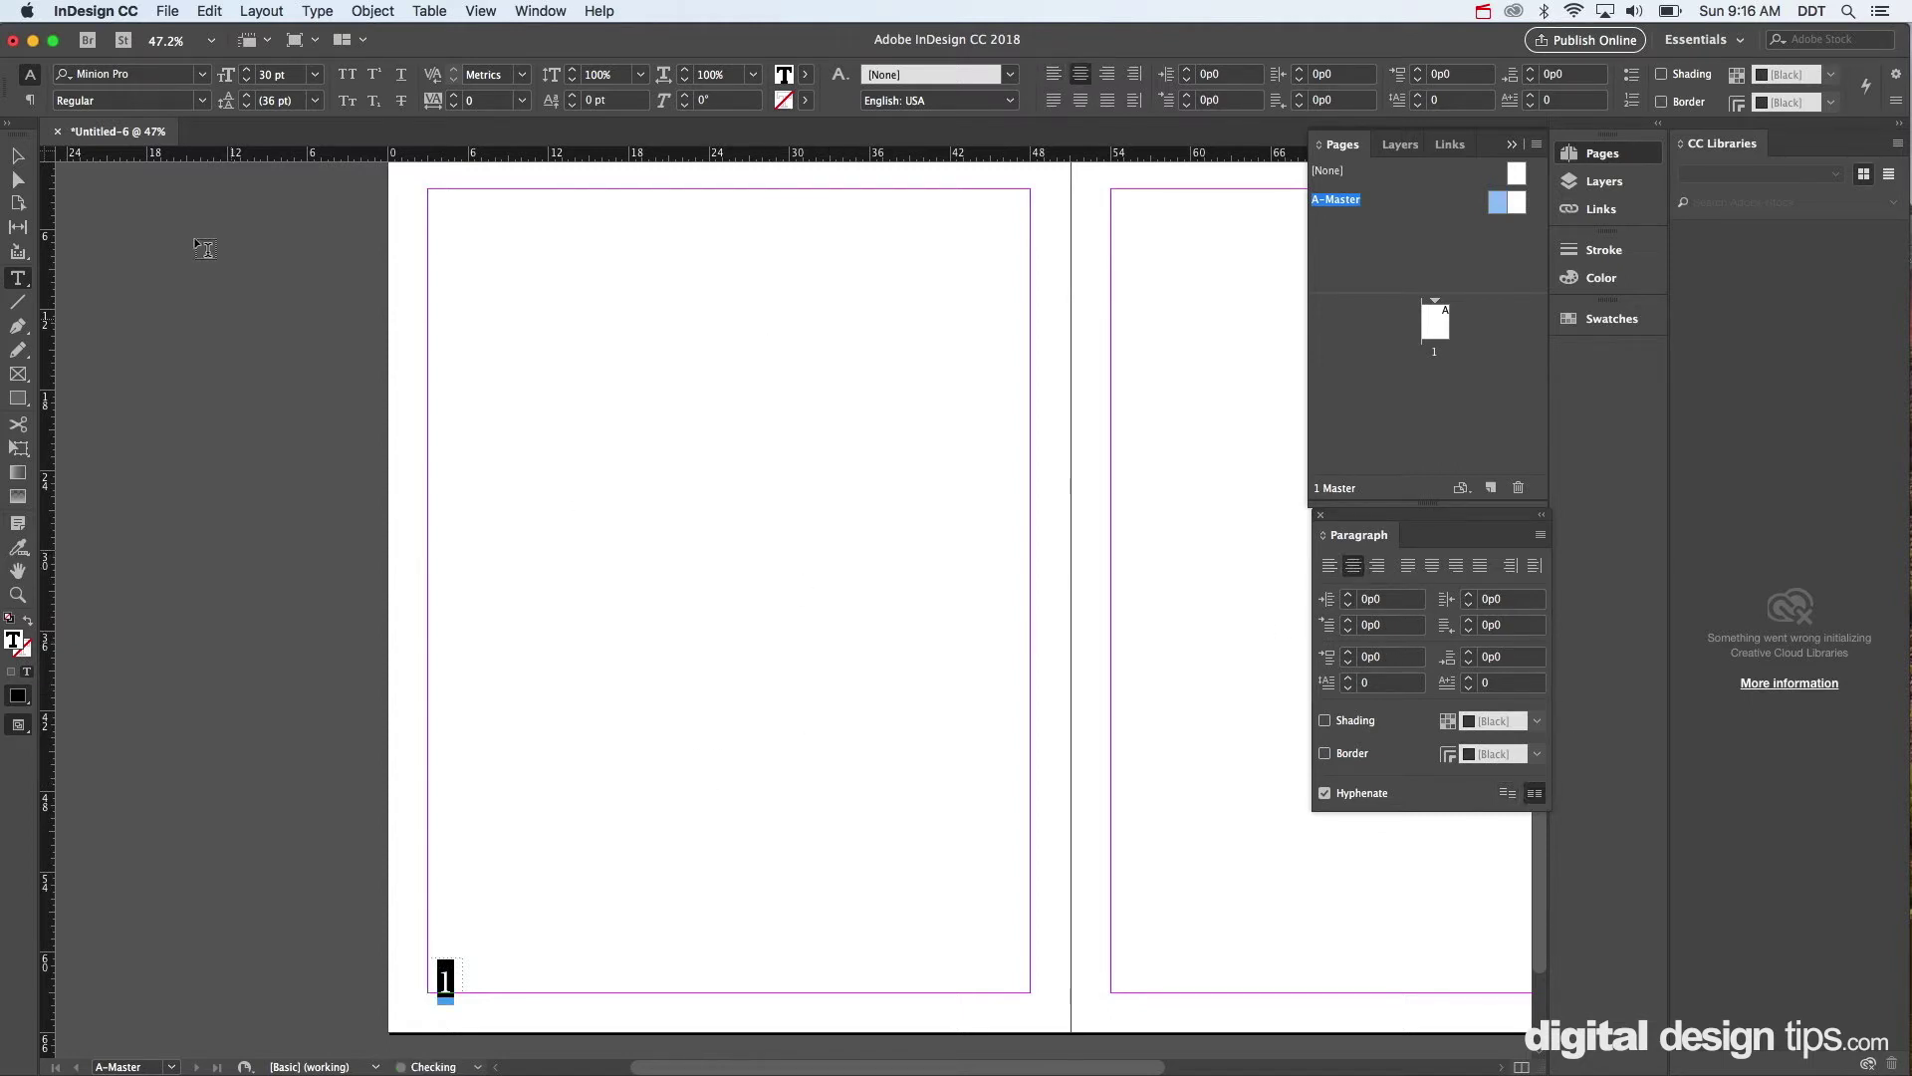
Select and deselect the '1' frame, then pan to view it and re-enter its text.
click(17, 155)
click(582, 668)
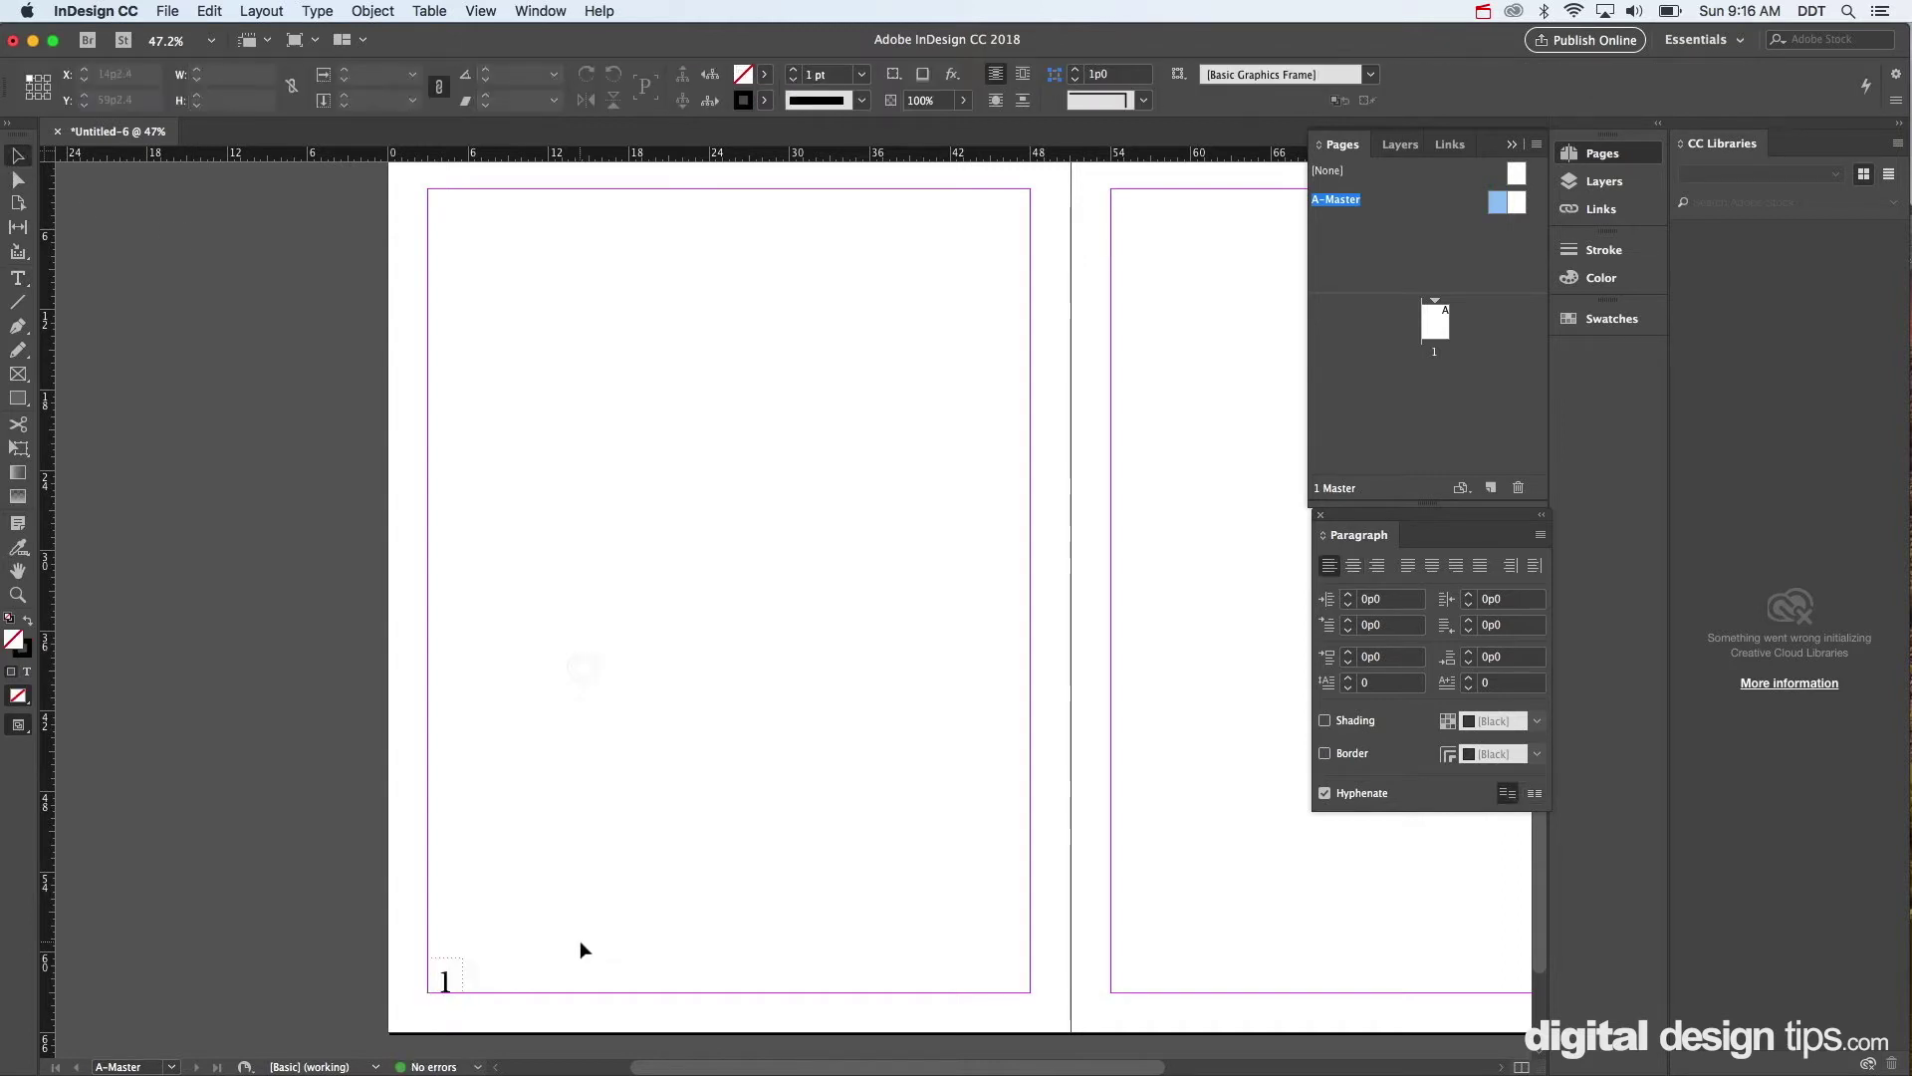
drag(611, 936, 463, 803)
double_click(294, 889)
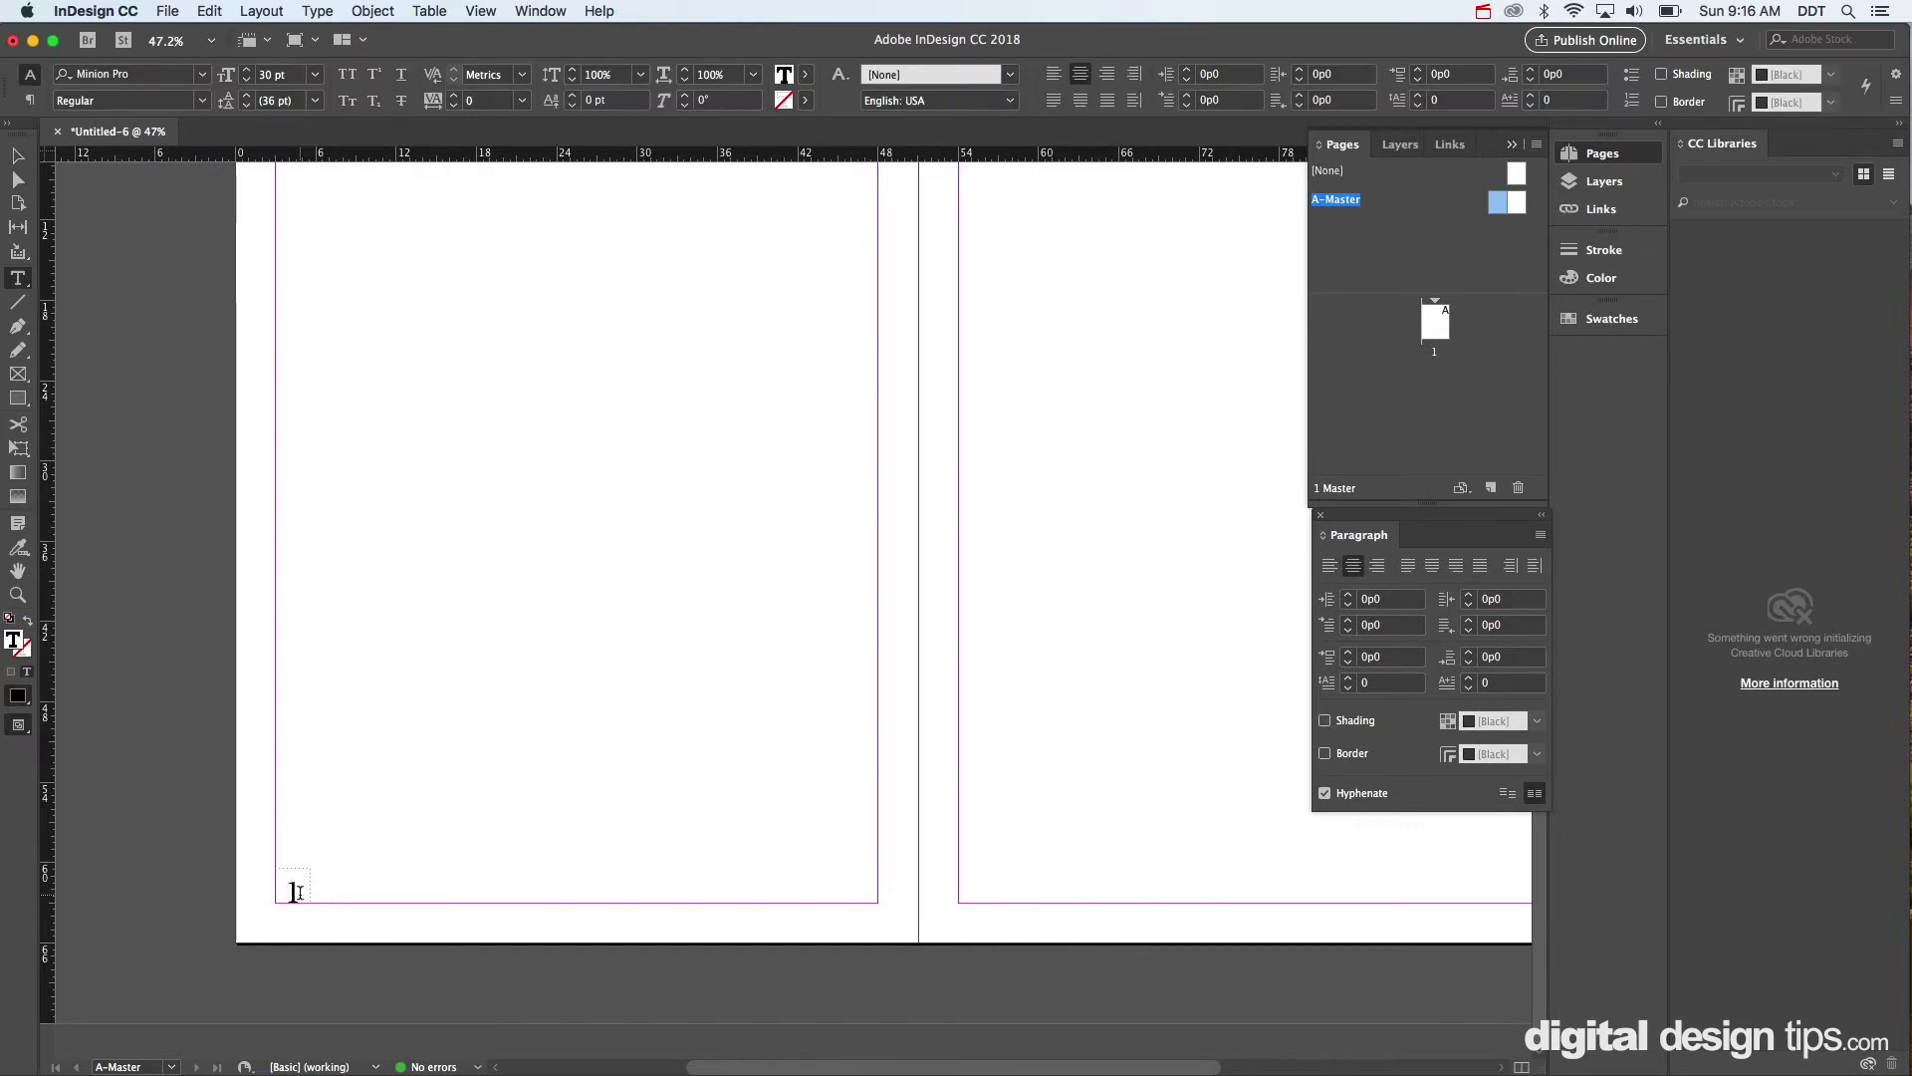
Replace the '1' with a Current Page Number marker.
double_click(294, 889)
click(315, 11)
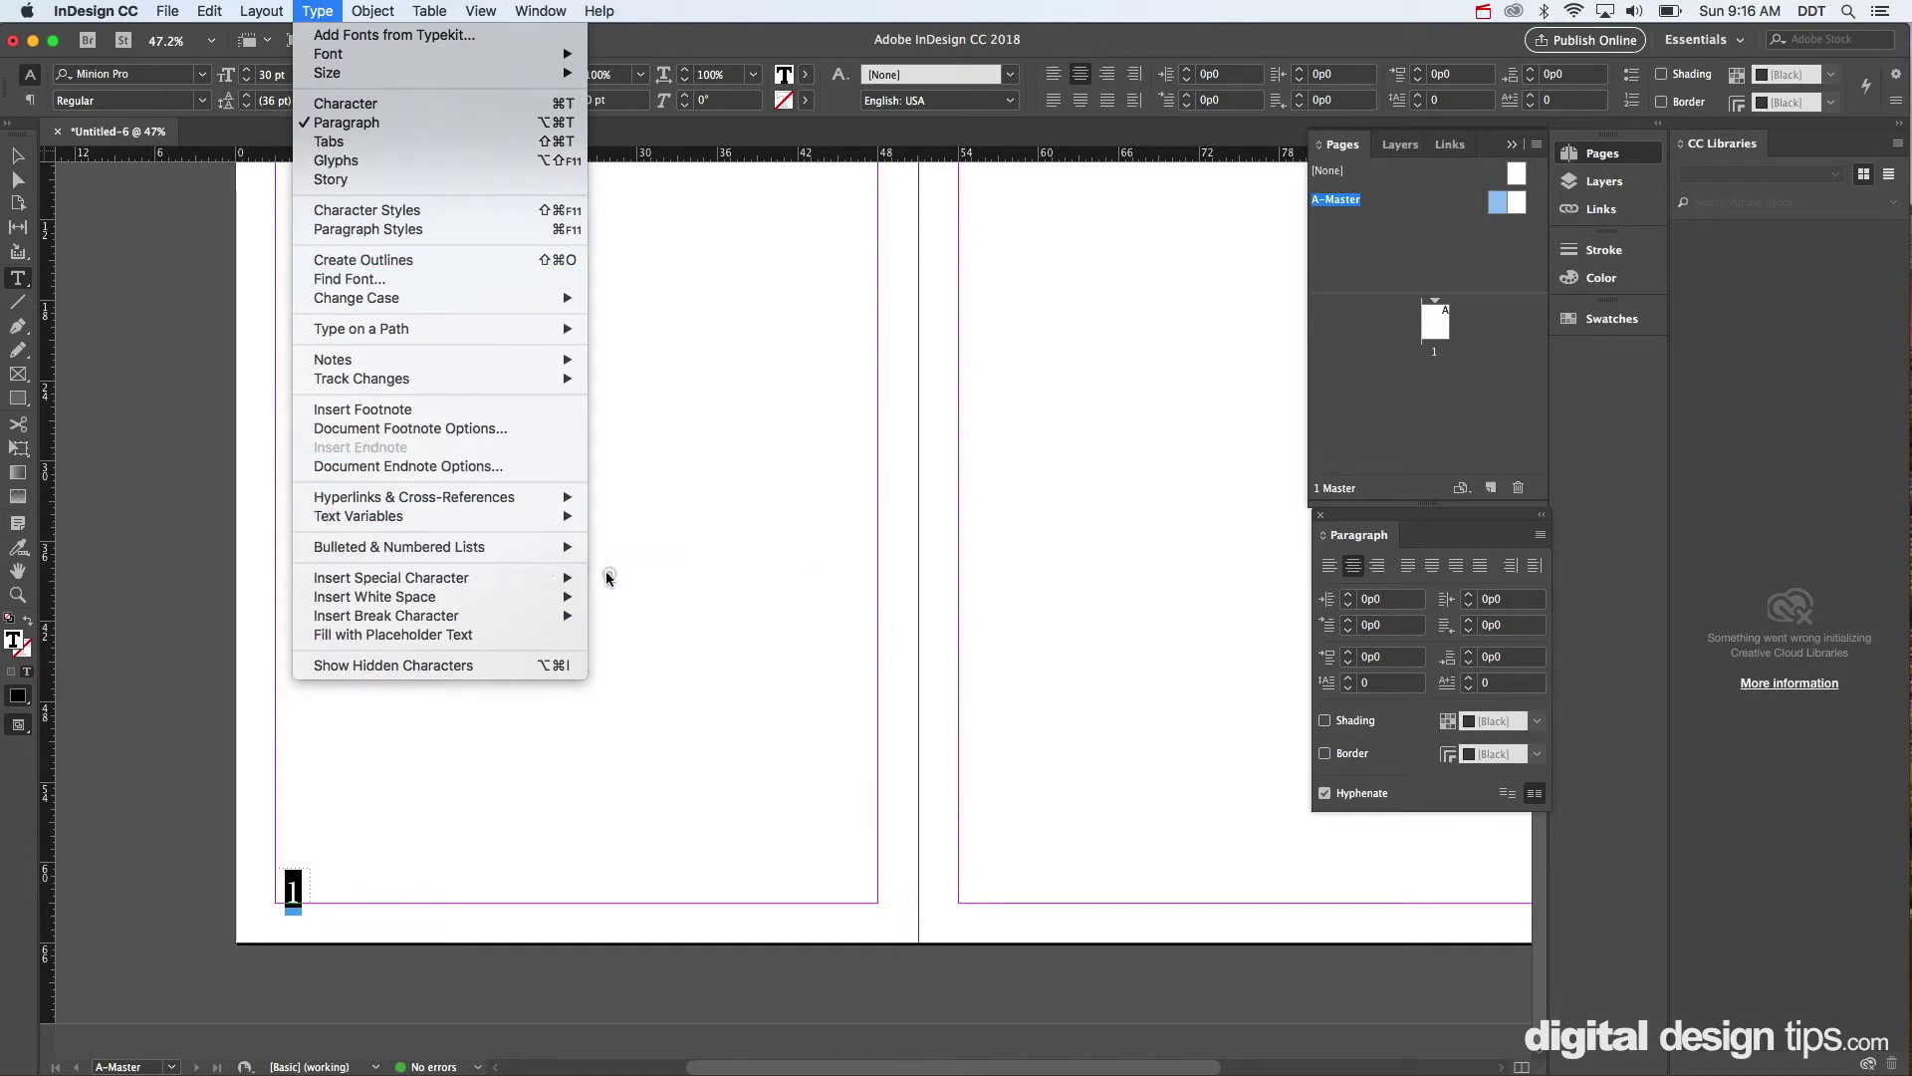
mouse_move(565, 579)
mouse_move(635, 598)
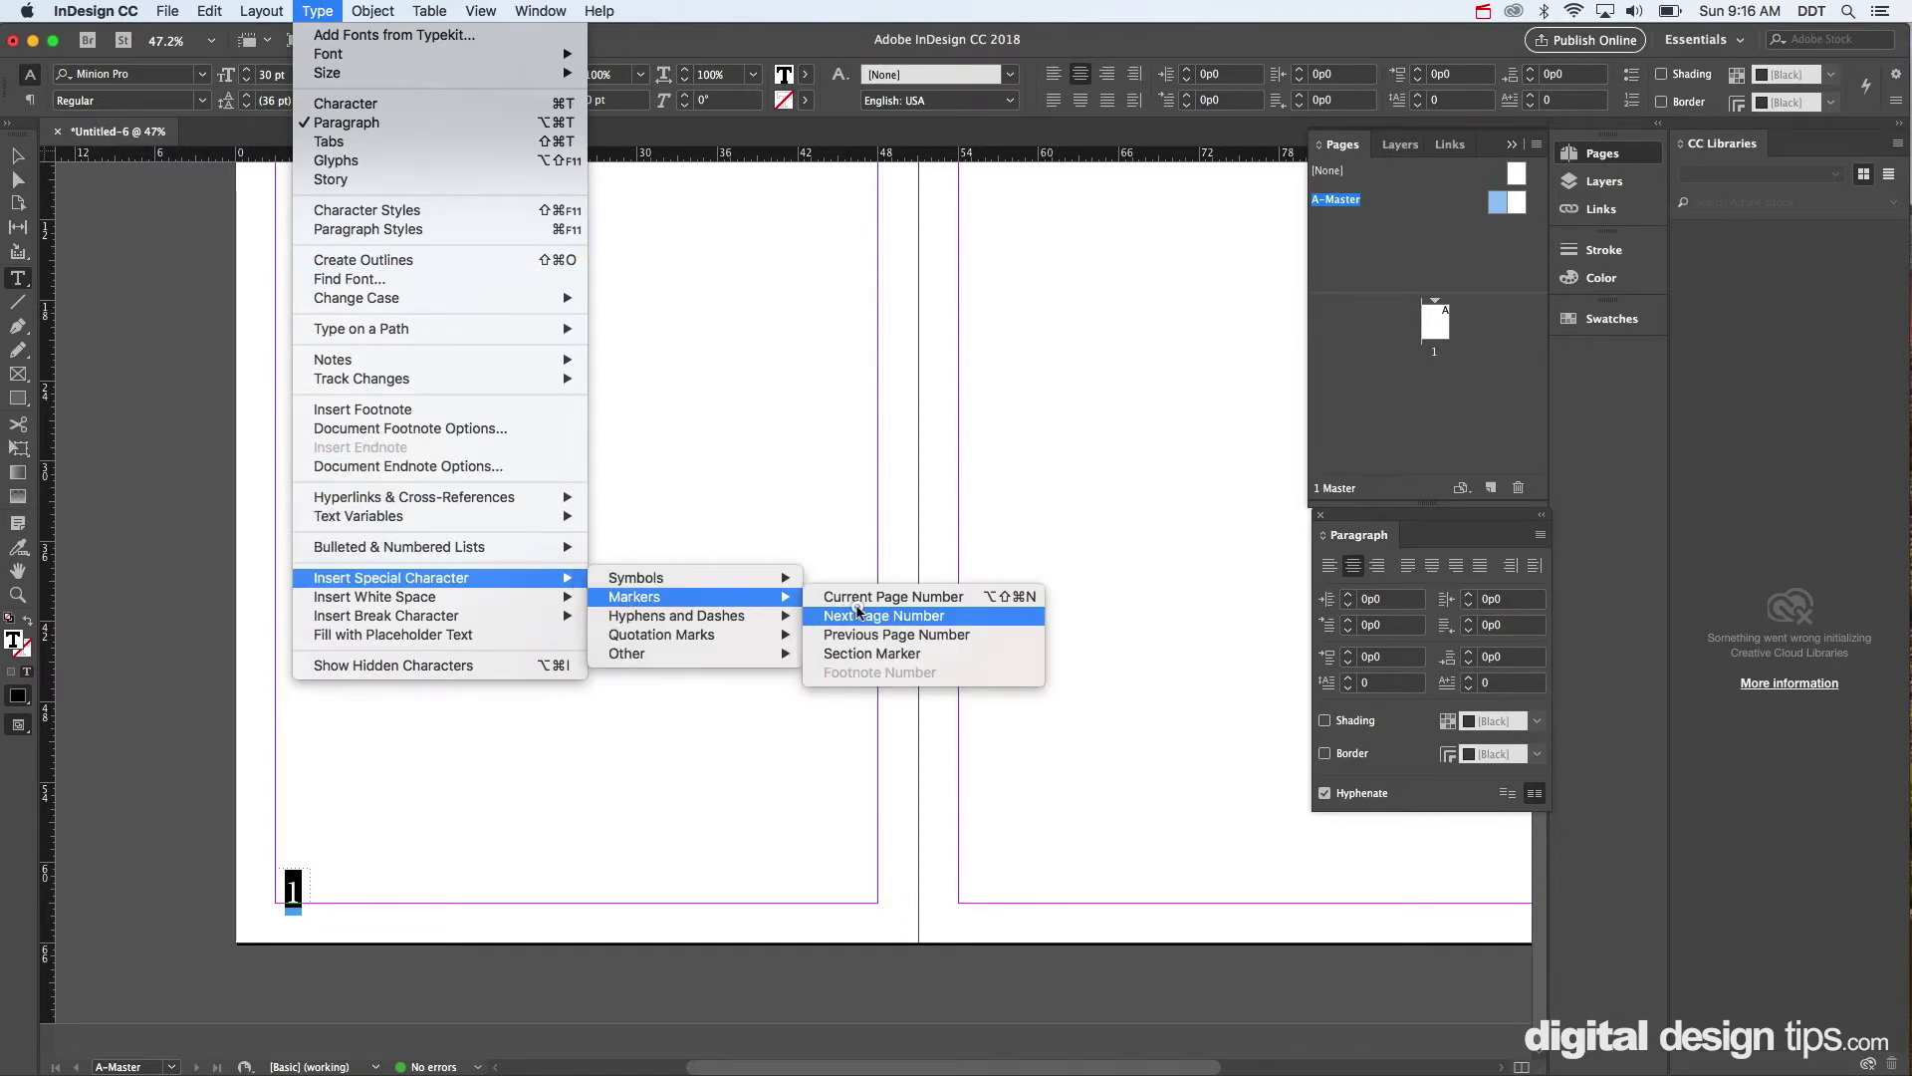
click(975, 608)
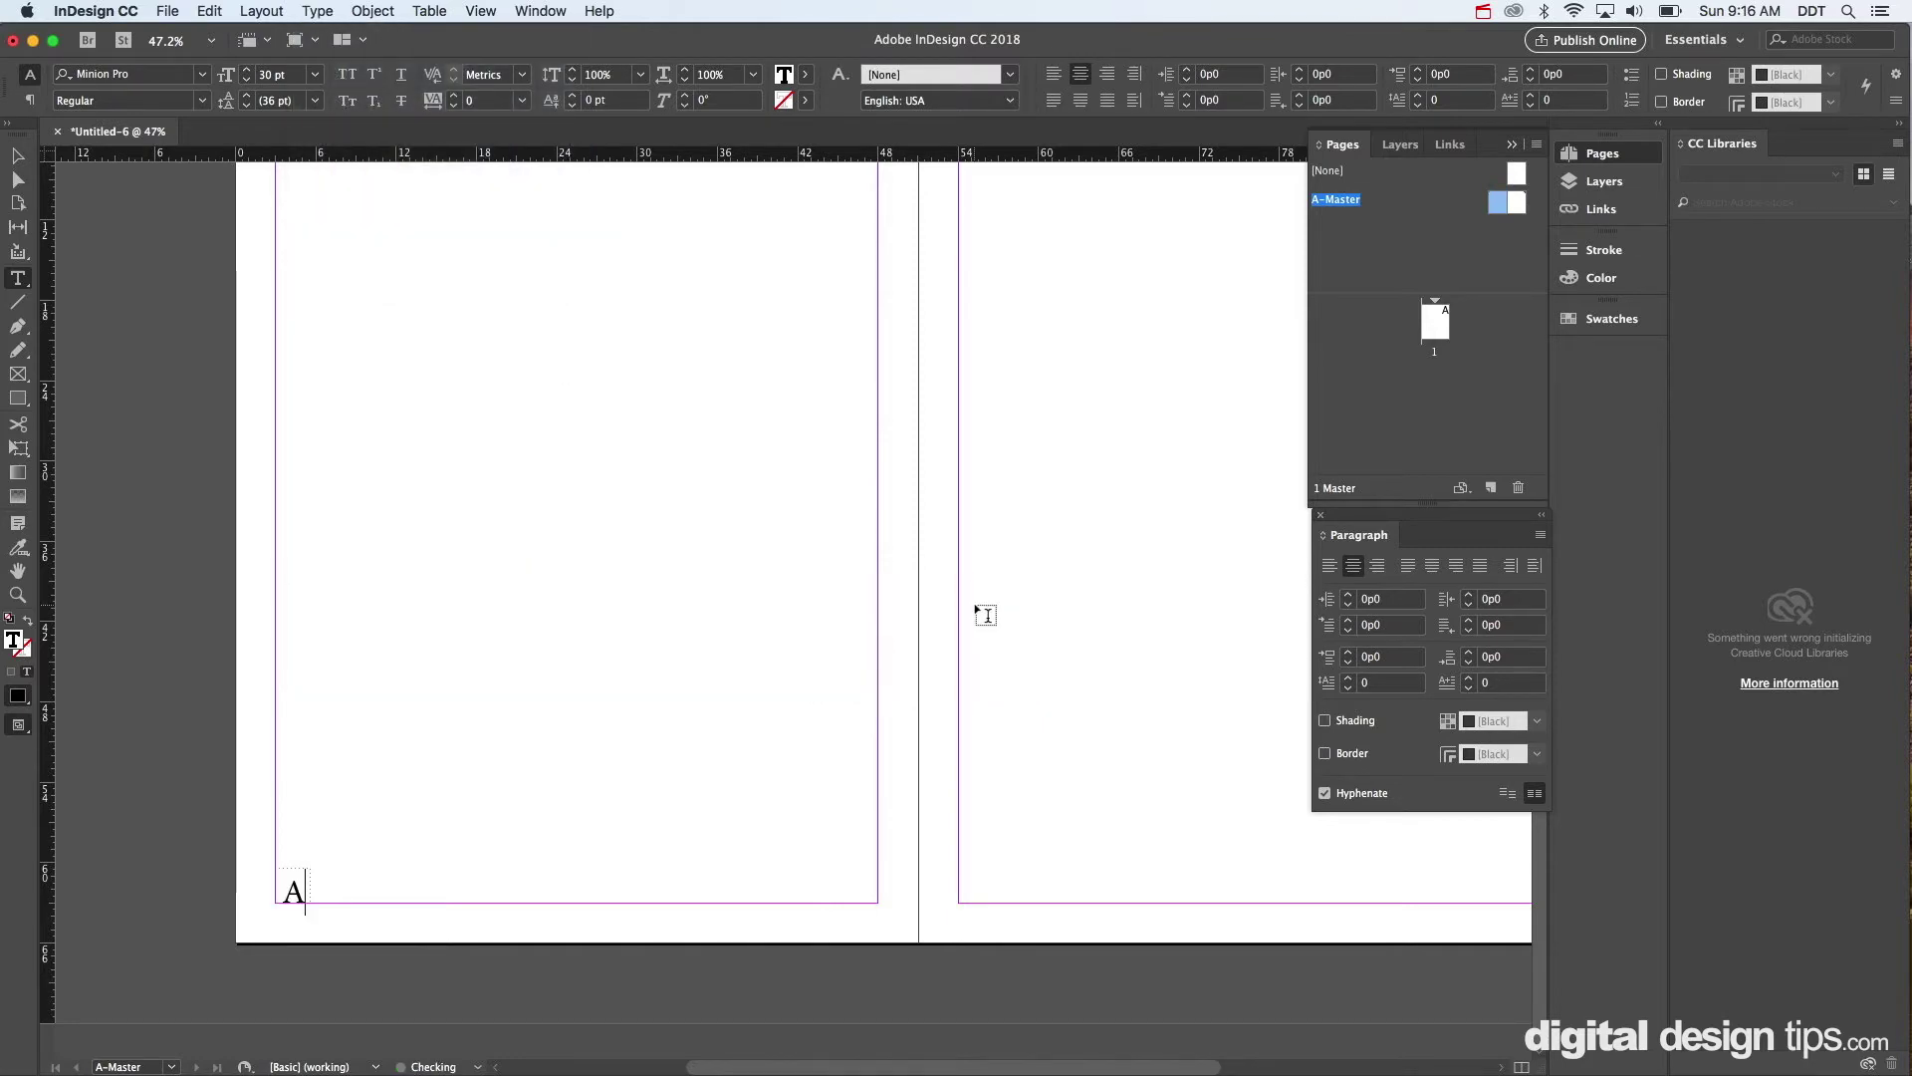
Duplicate the page-number frame to the right master page's bottom-right corner.
key(Escape)
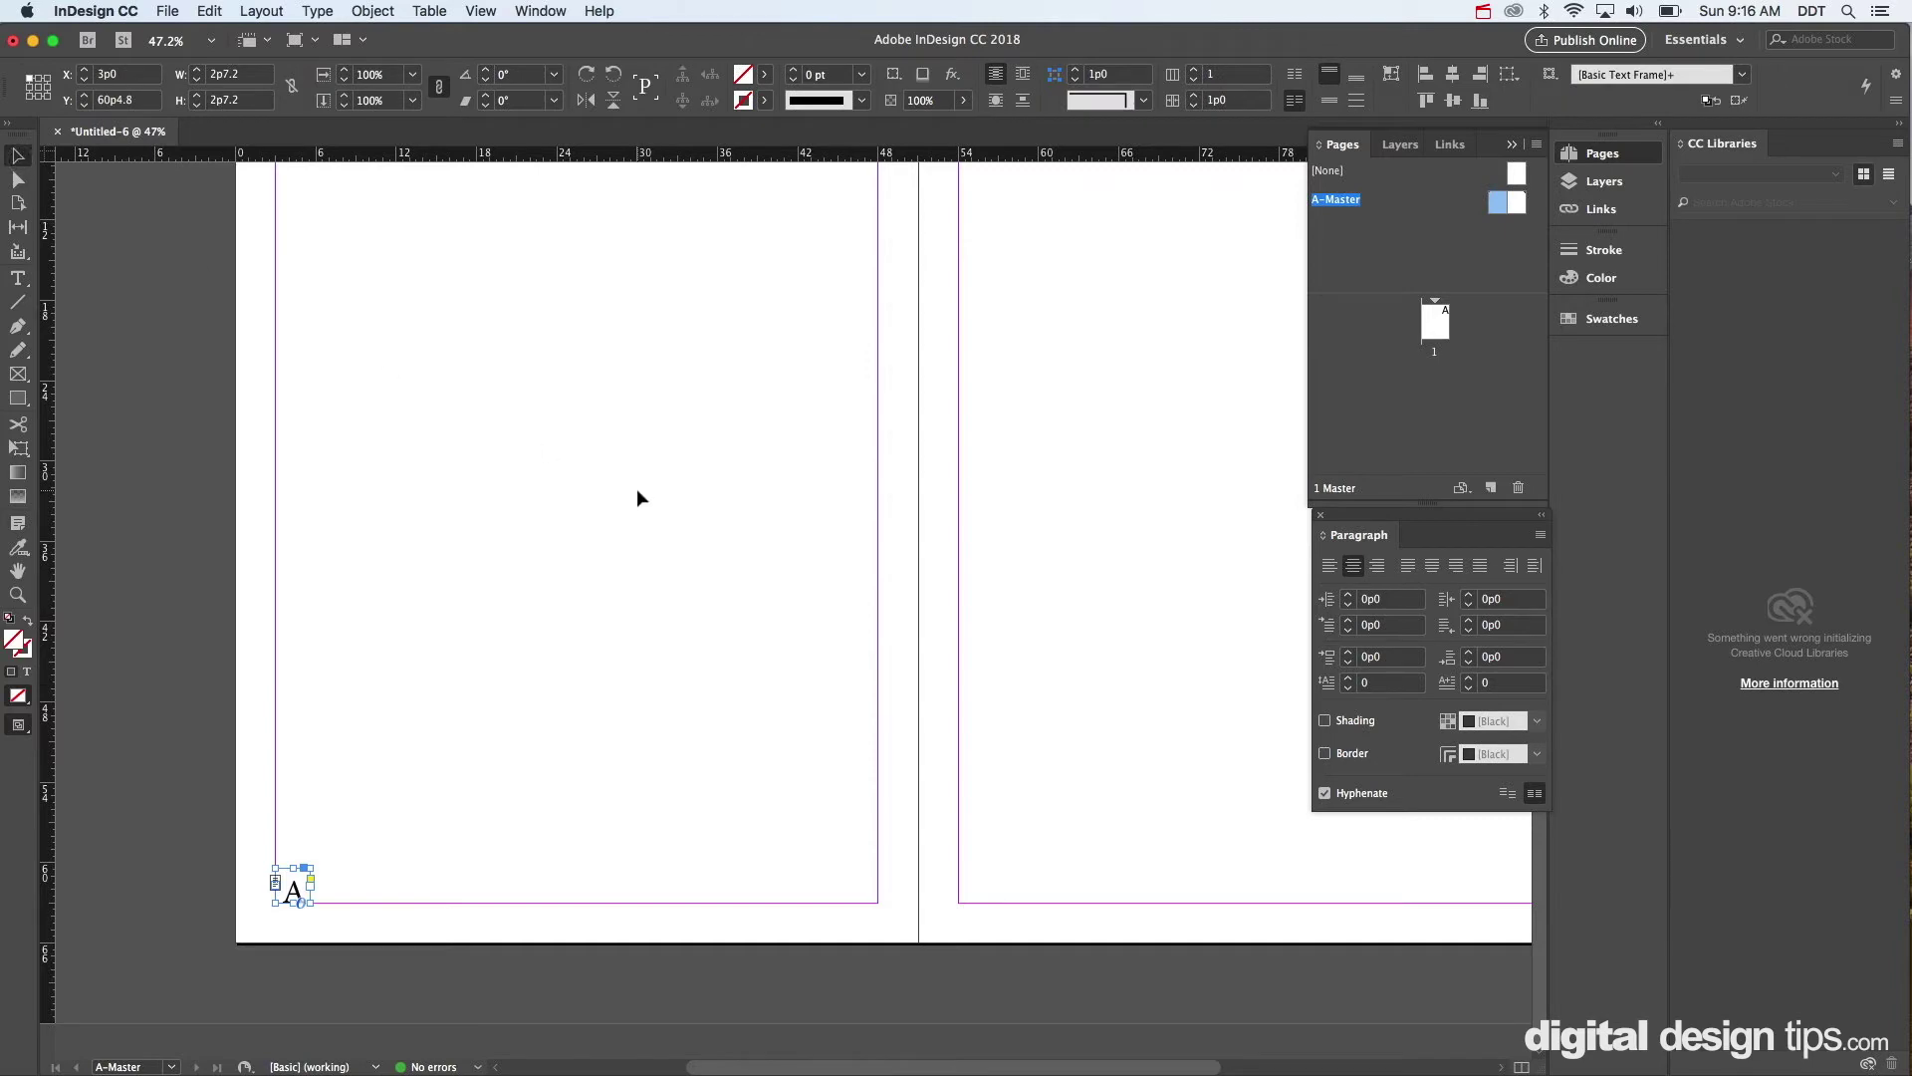
scroll(636, 488, right, 5)
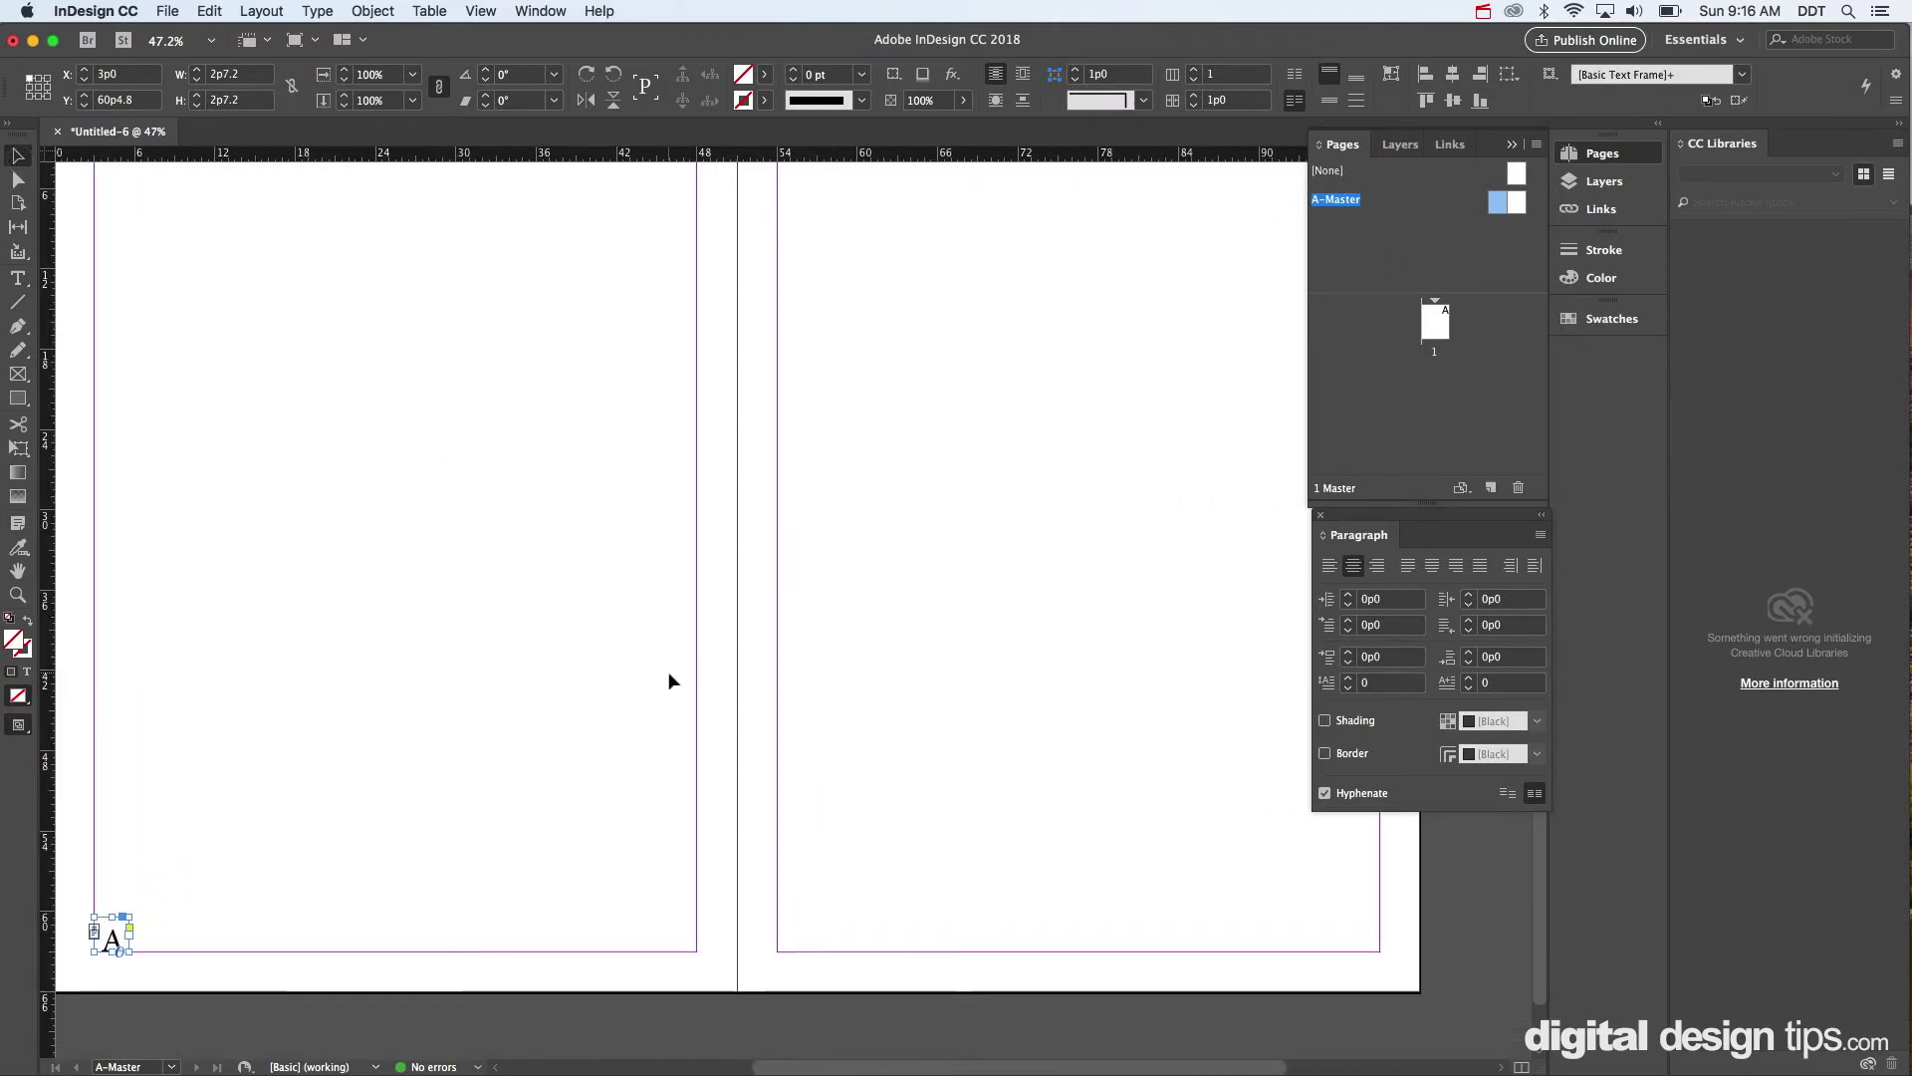
click(669, 677)
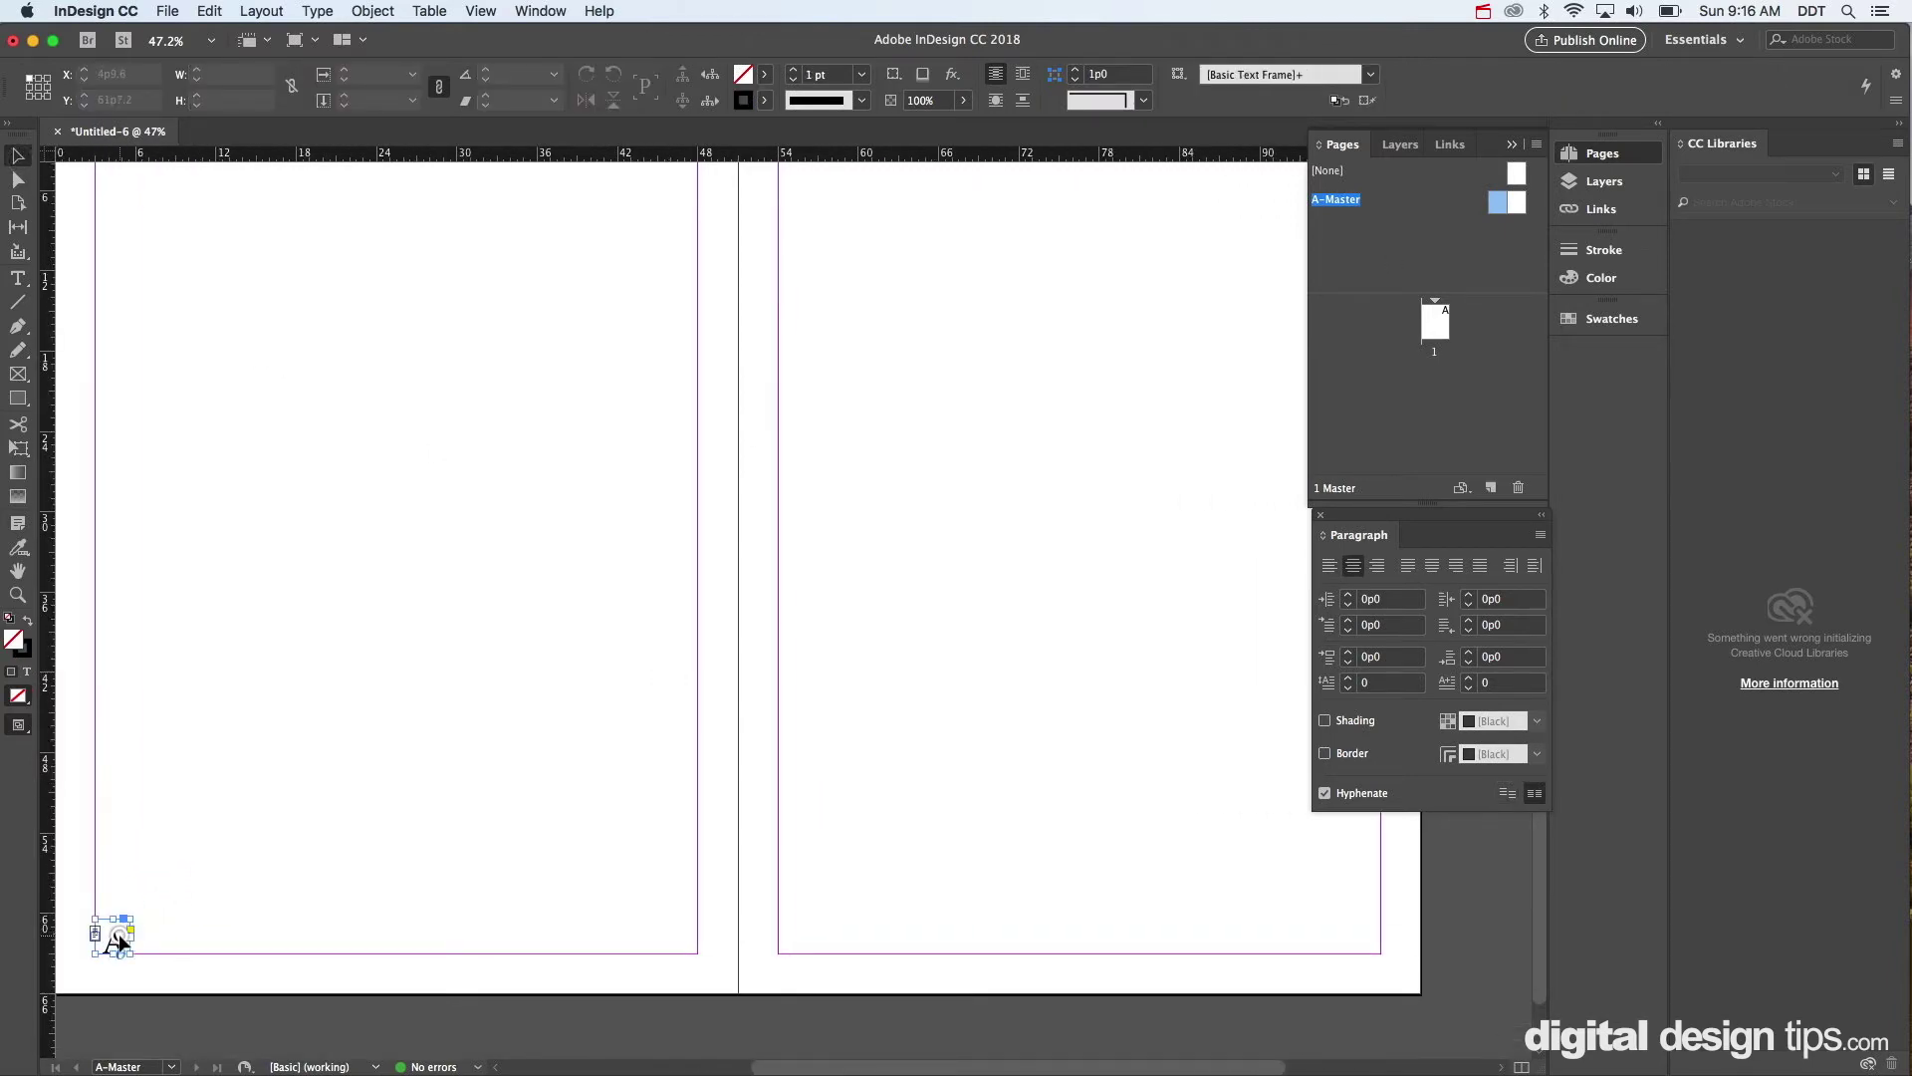
drag(117, 941, 1380, 946)
click(974, 554)
click(1097, 837)
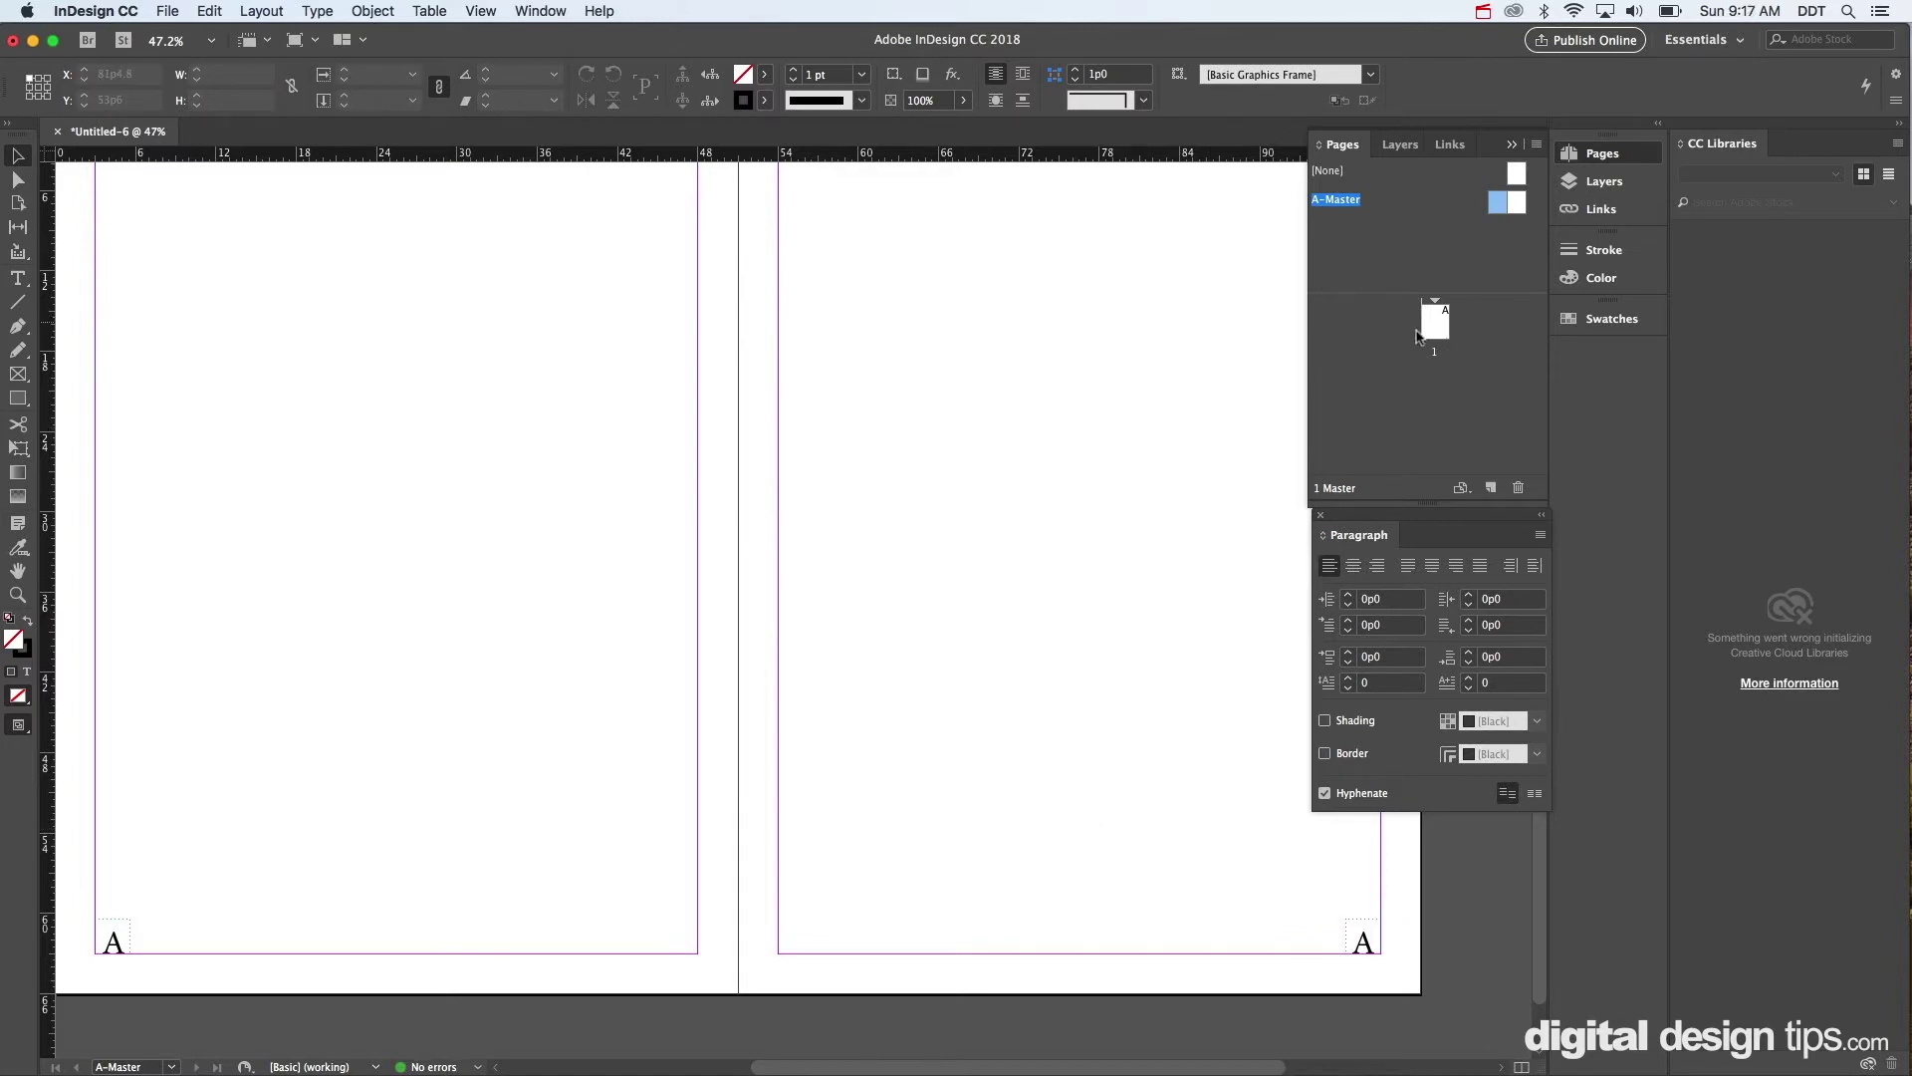
From page 1, add pages 2, 3 and 4 to the document.
mouse_move(1442, 326)
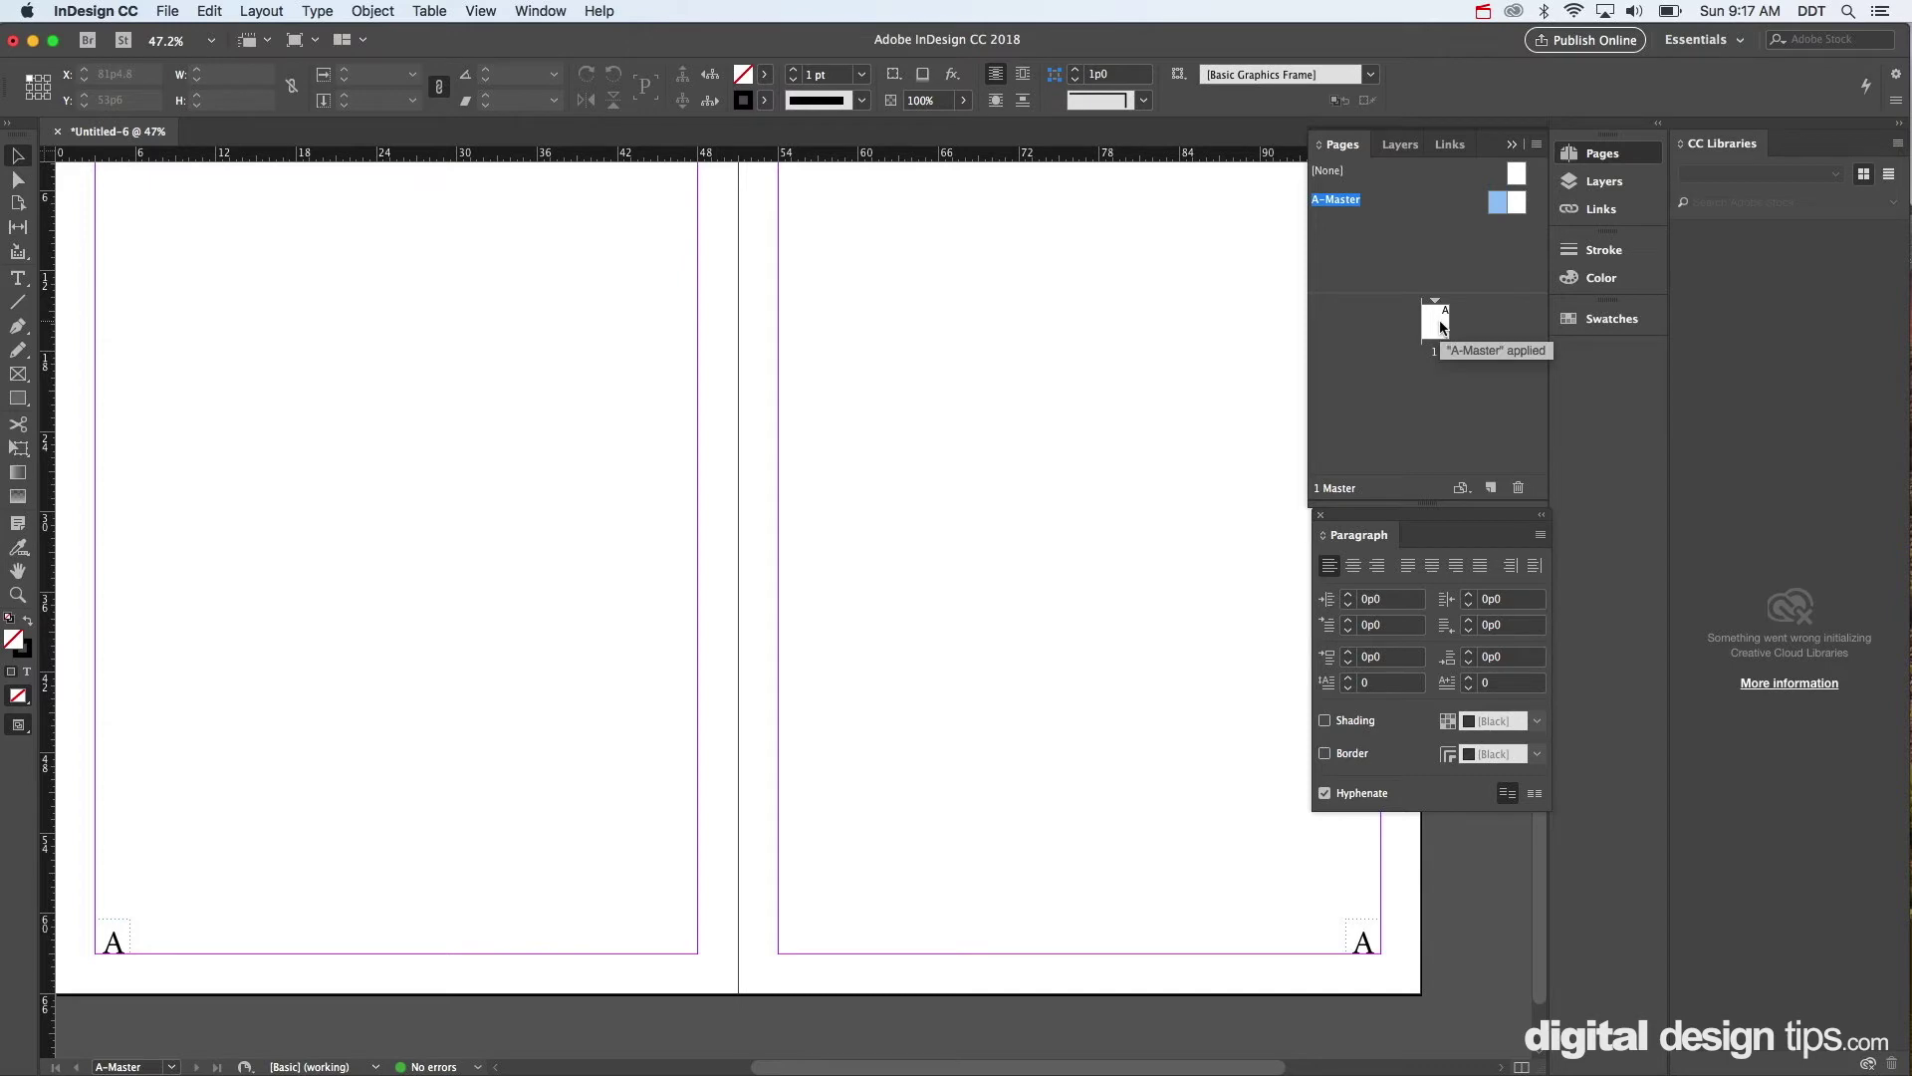
double_click(1441, 327)
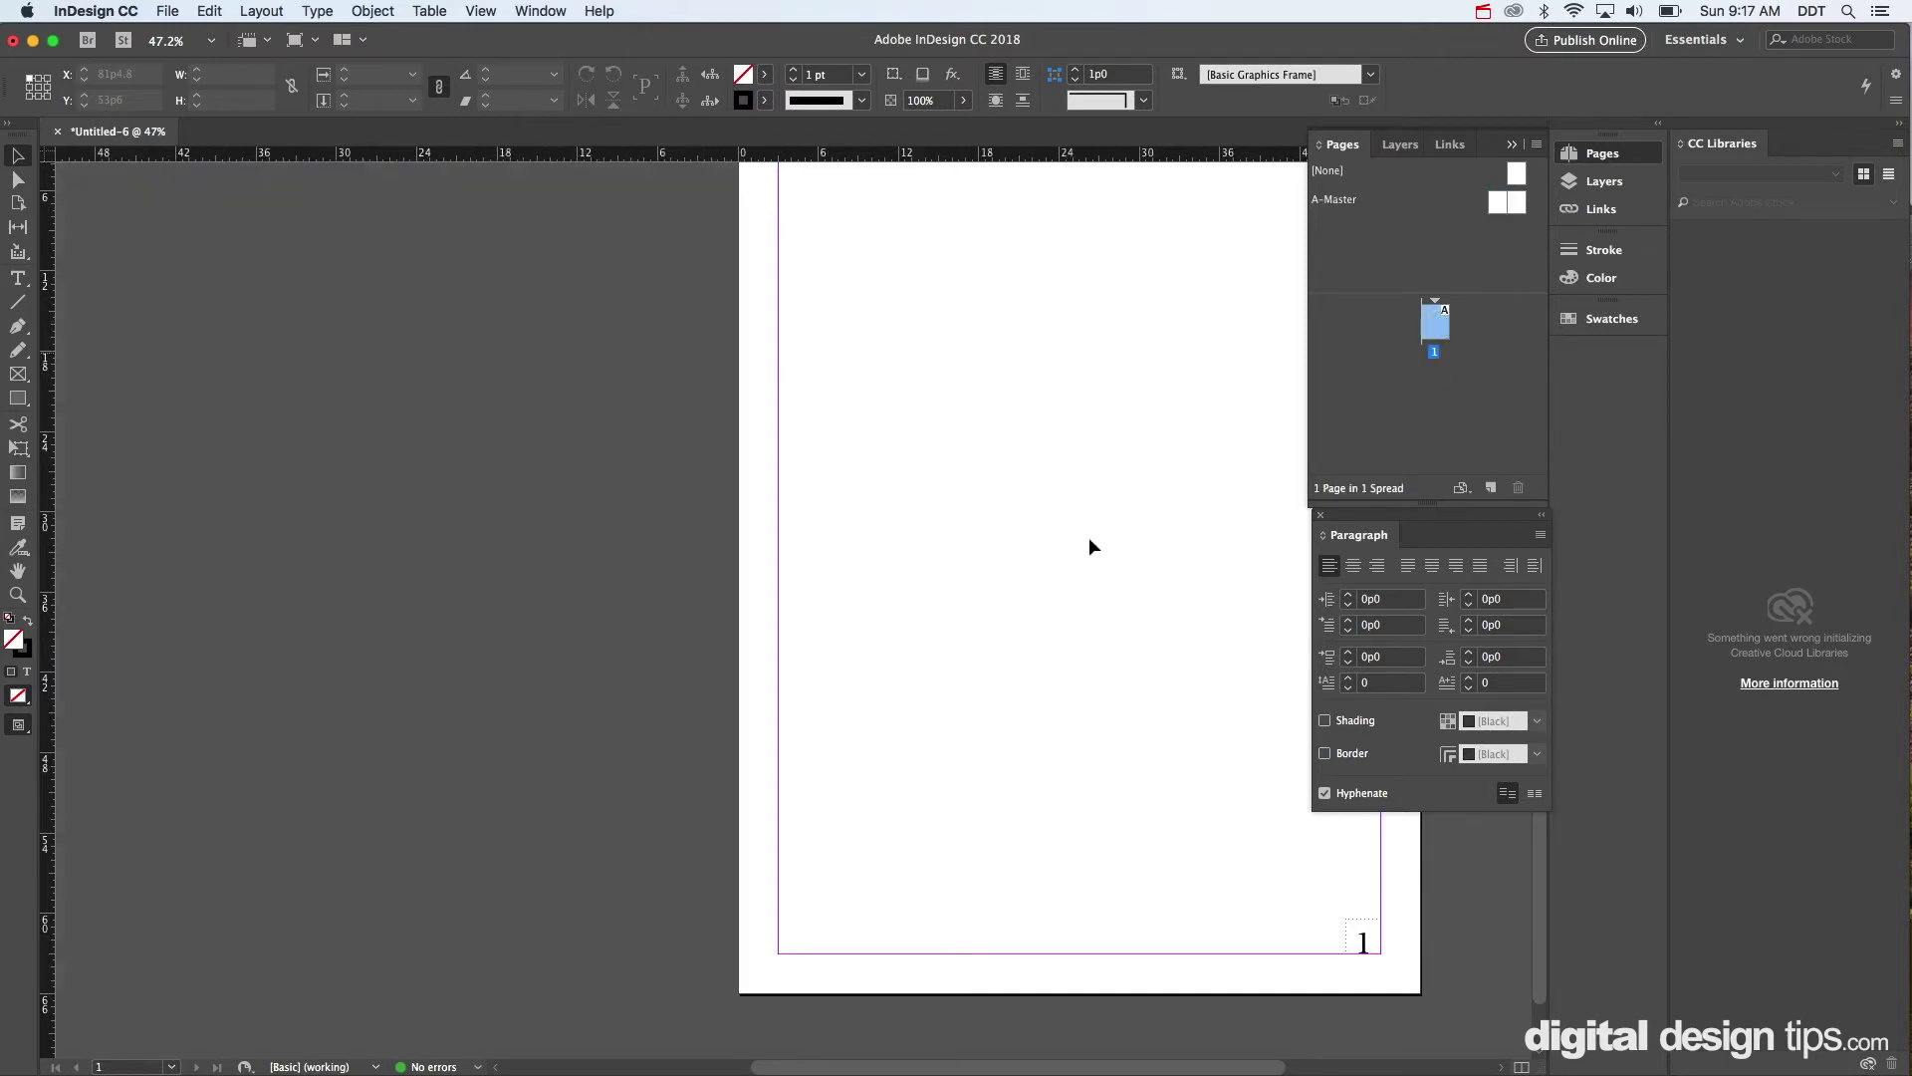
scroll(972, 646, right, 5)
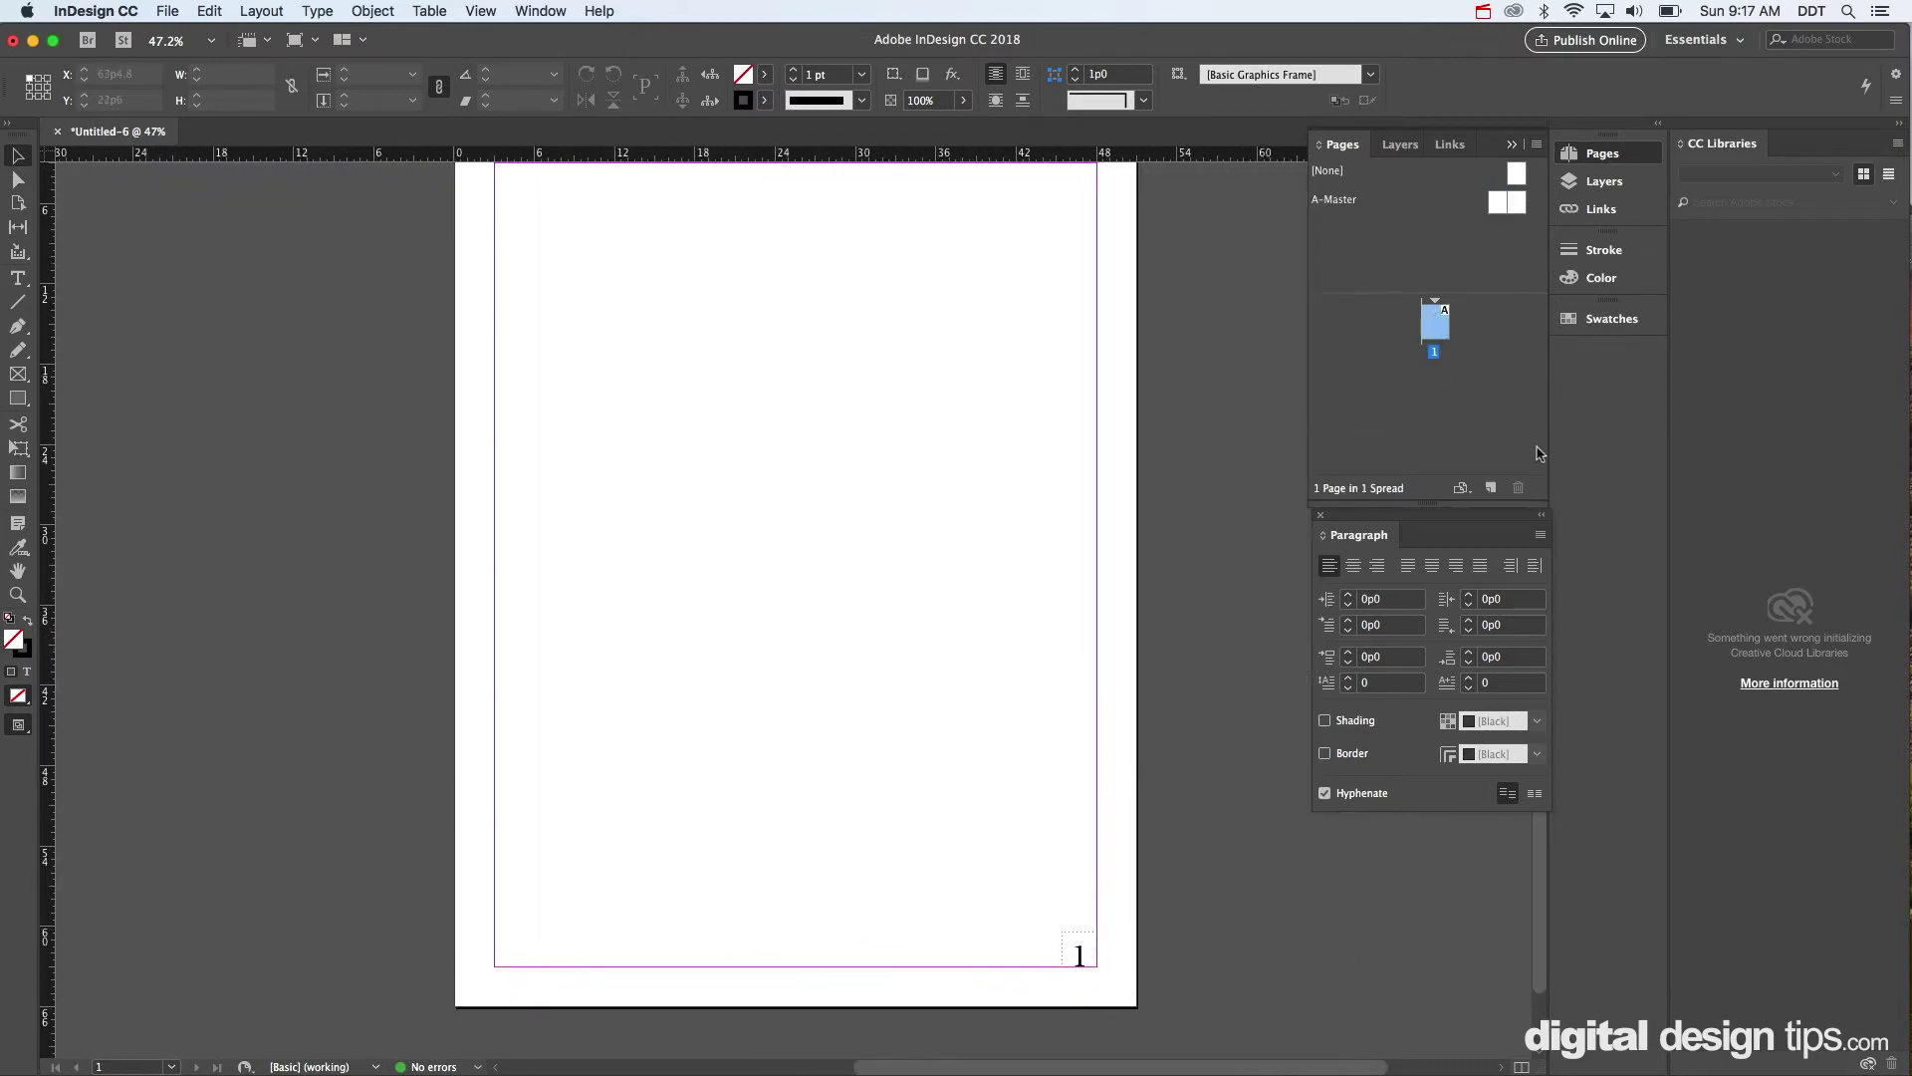
click(1490, 487)
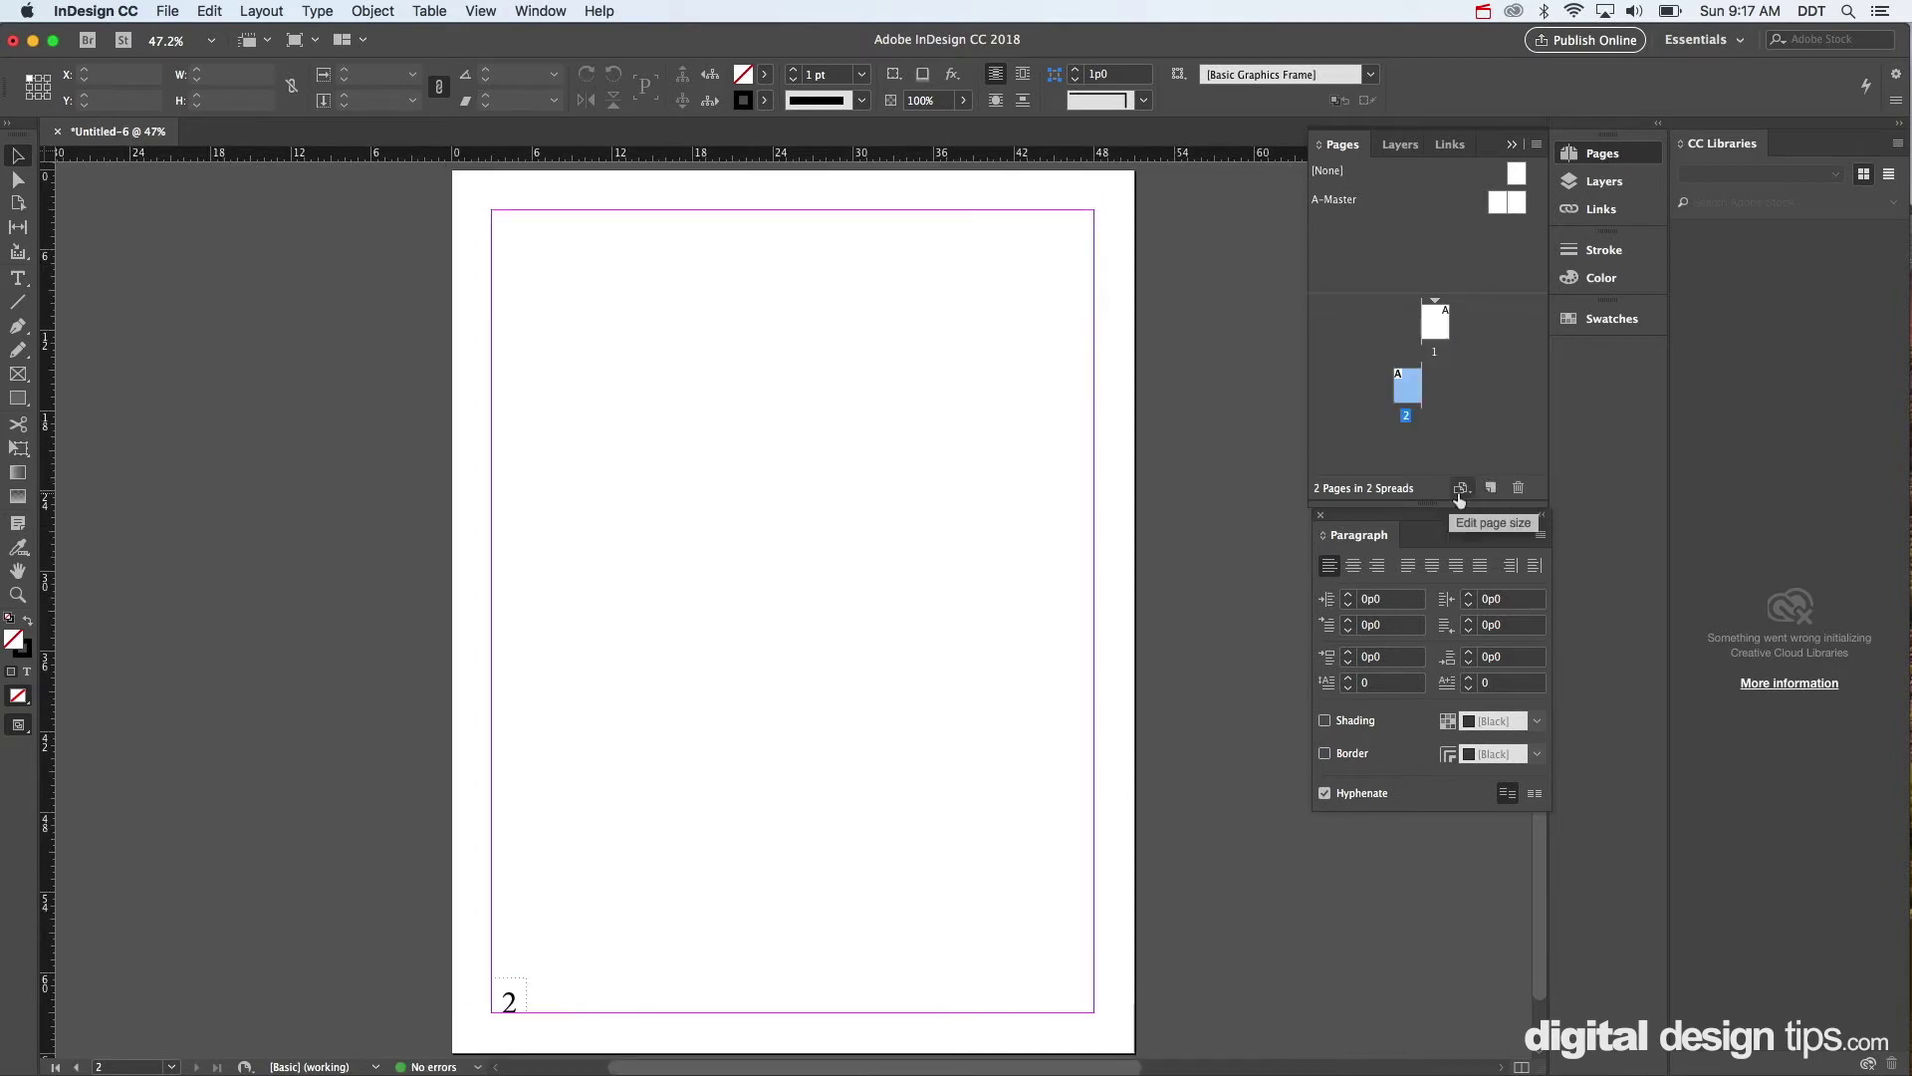
click(1491, 488)
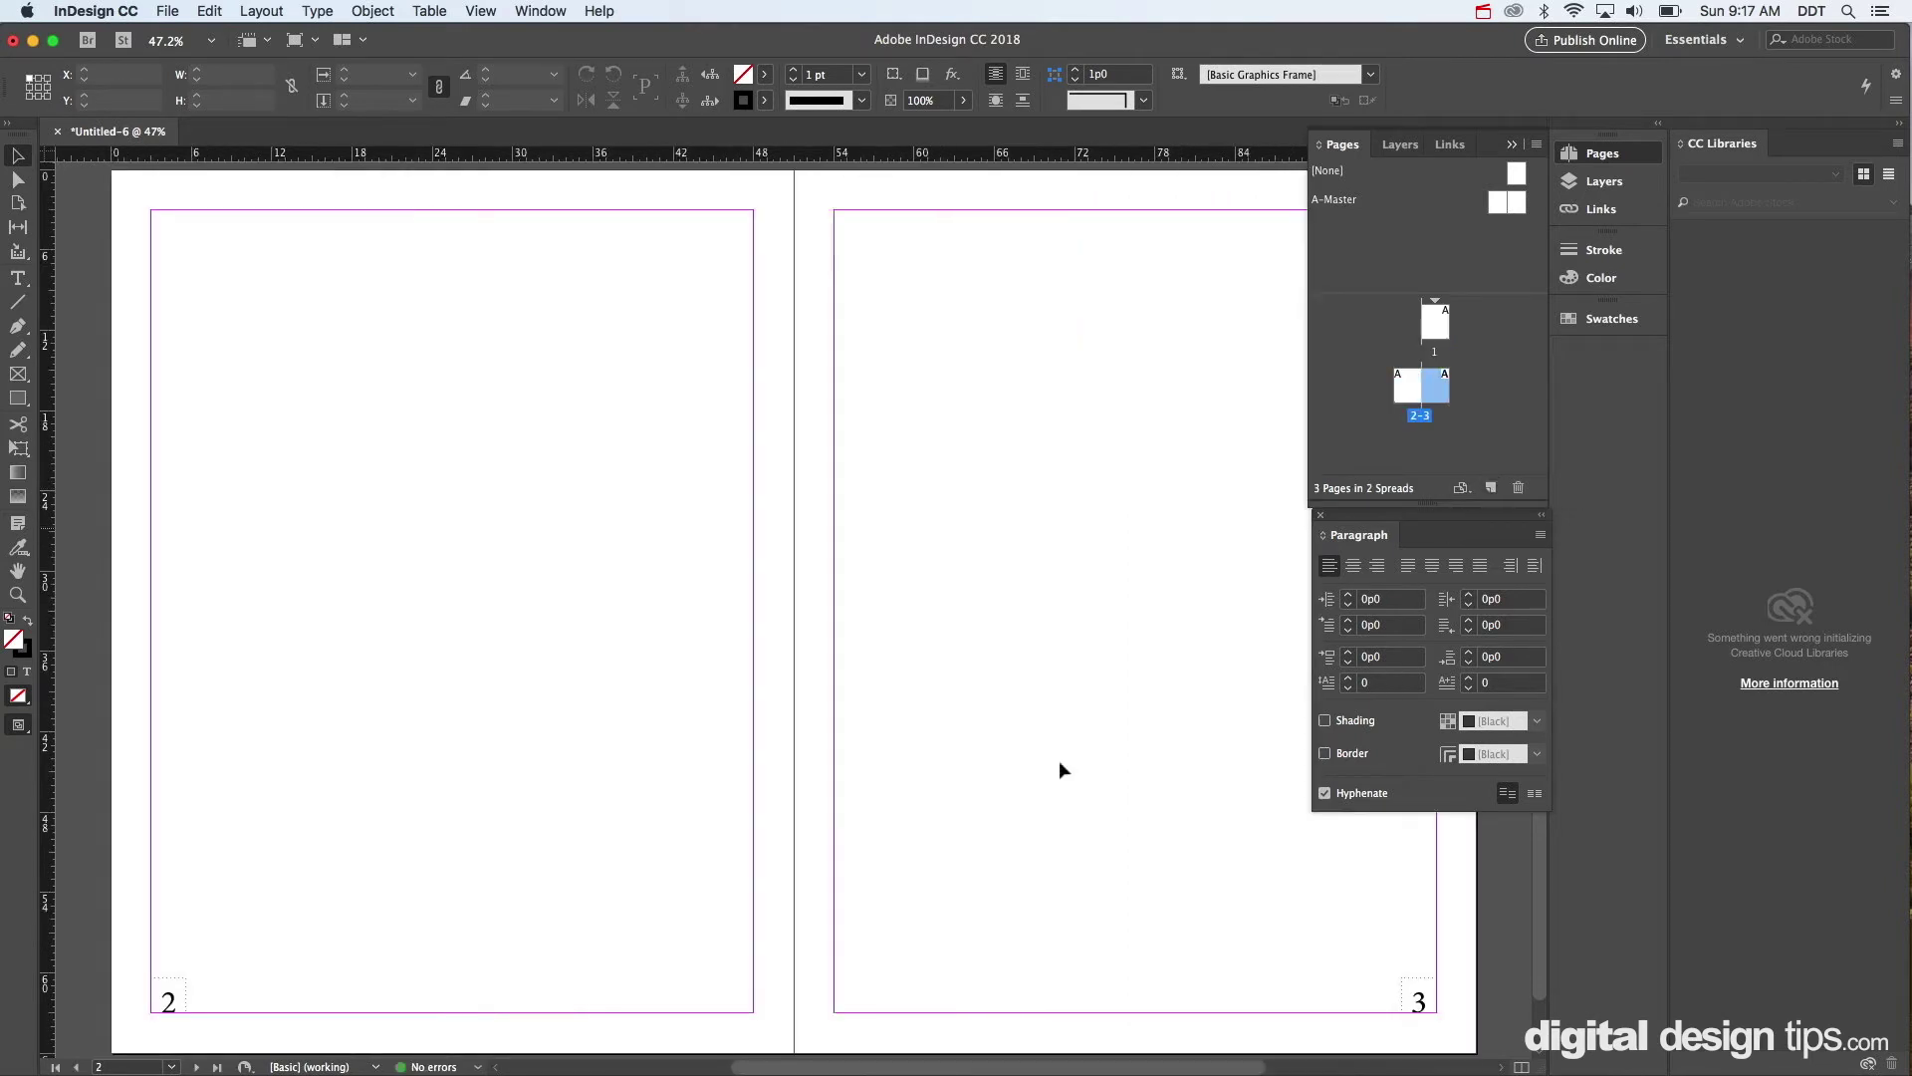
scroll(947, 905, right, 2)
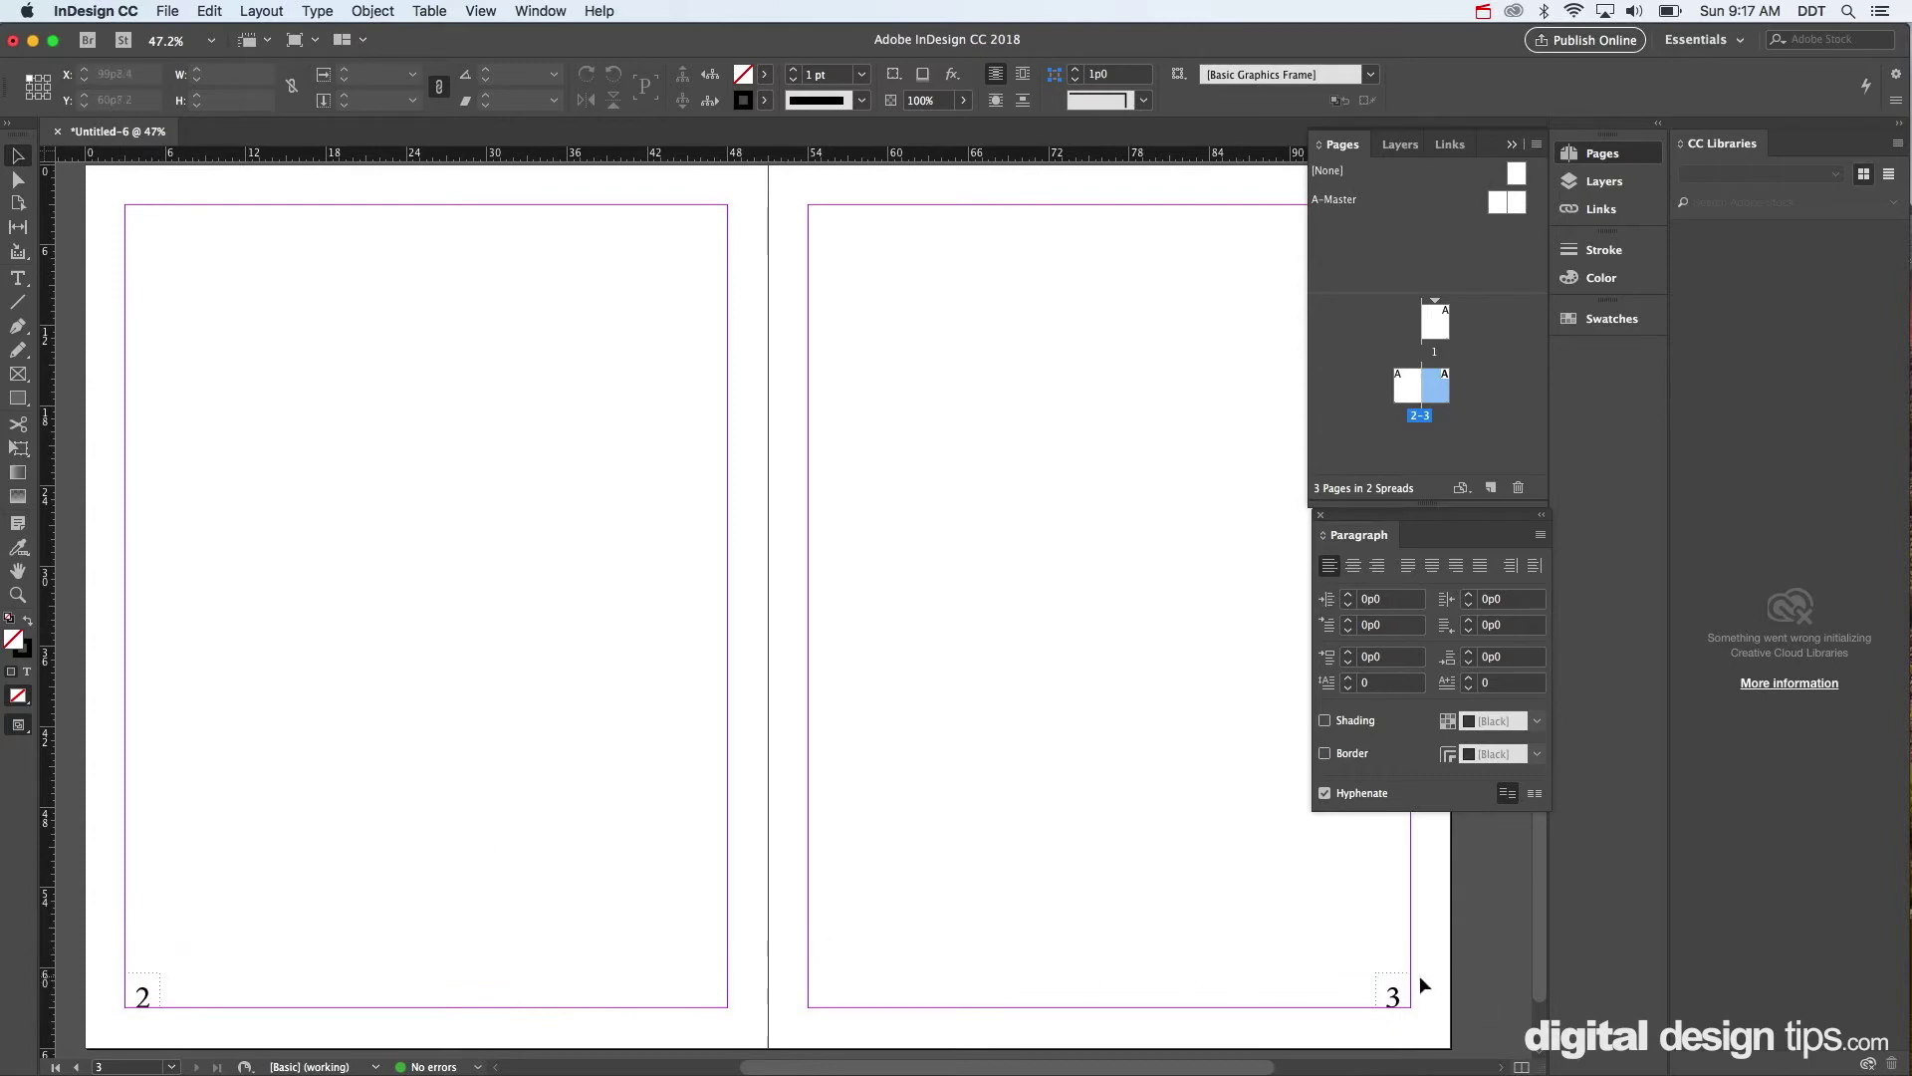
click(1491, 488)
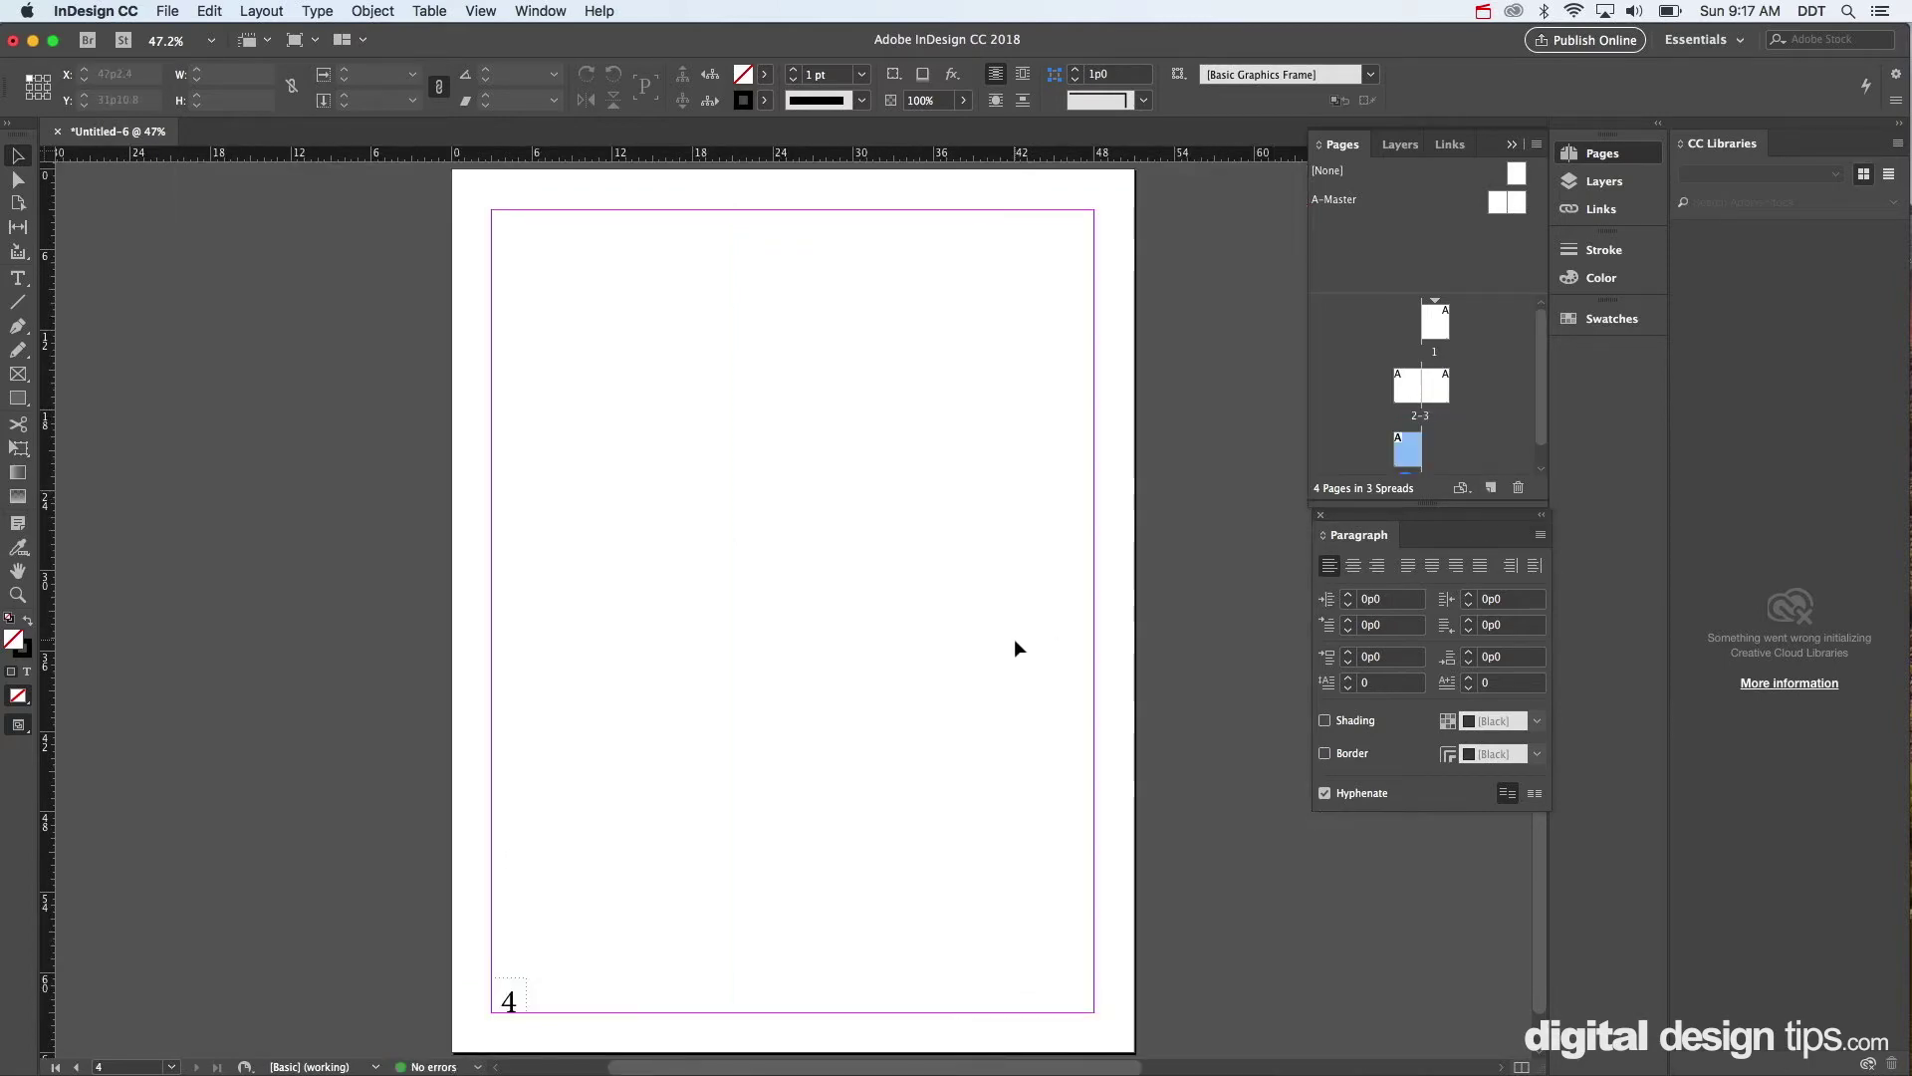
Return to page 1 to see its page number, then go to spread 2-3.
double_click(1432, 333)
scroll(1050, 502, down, 10)
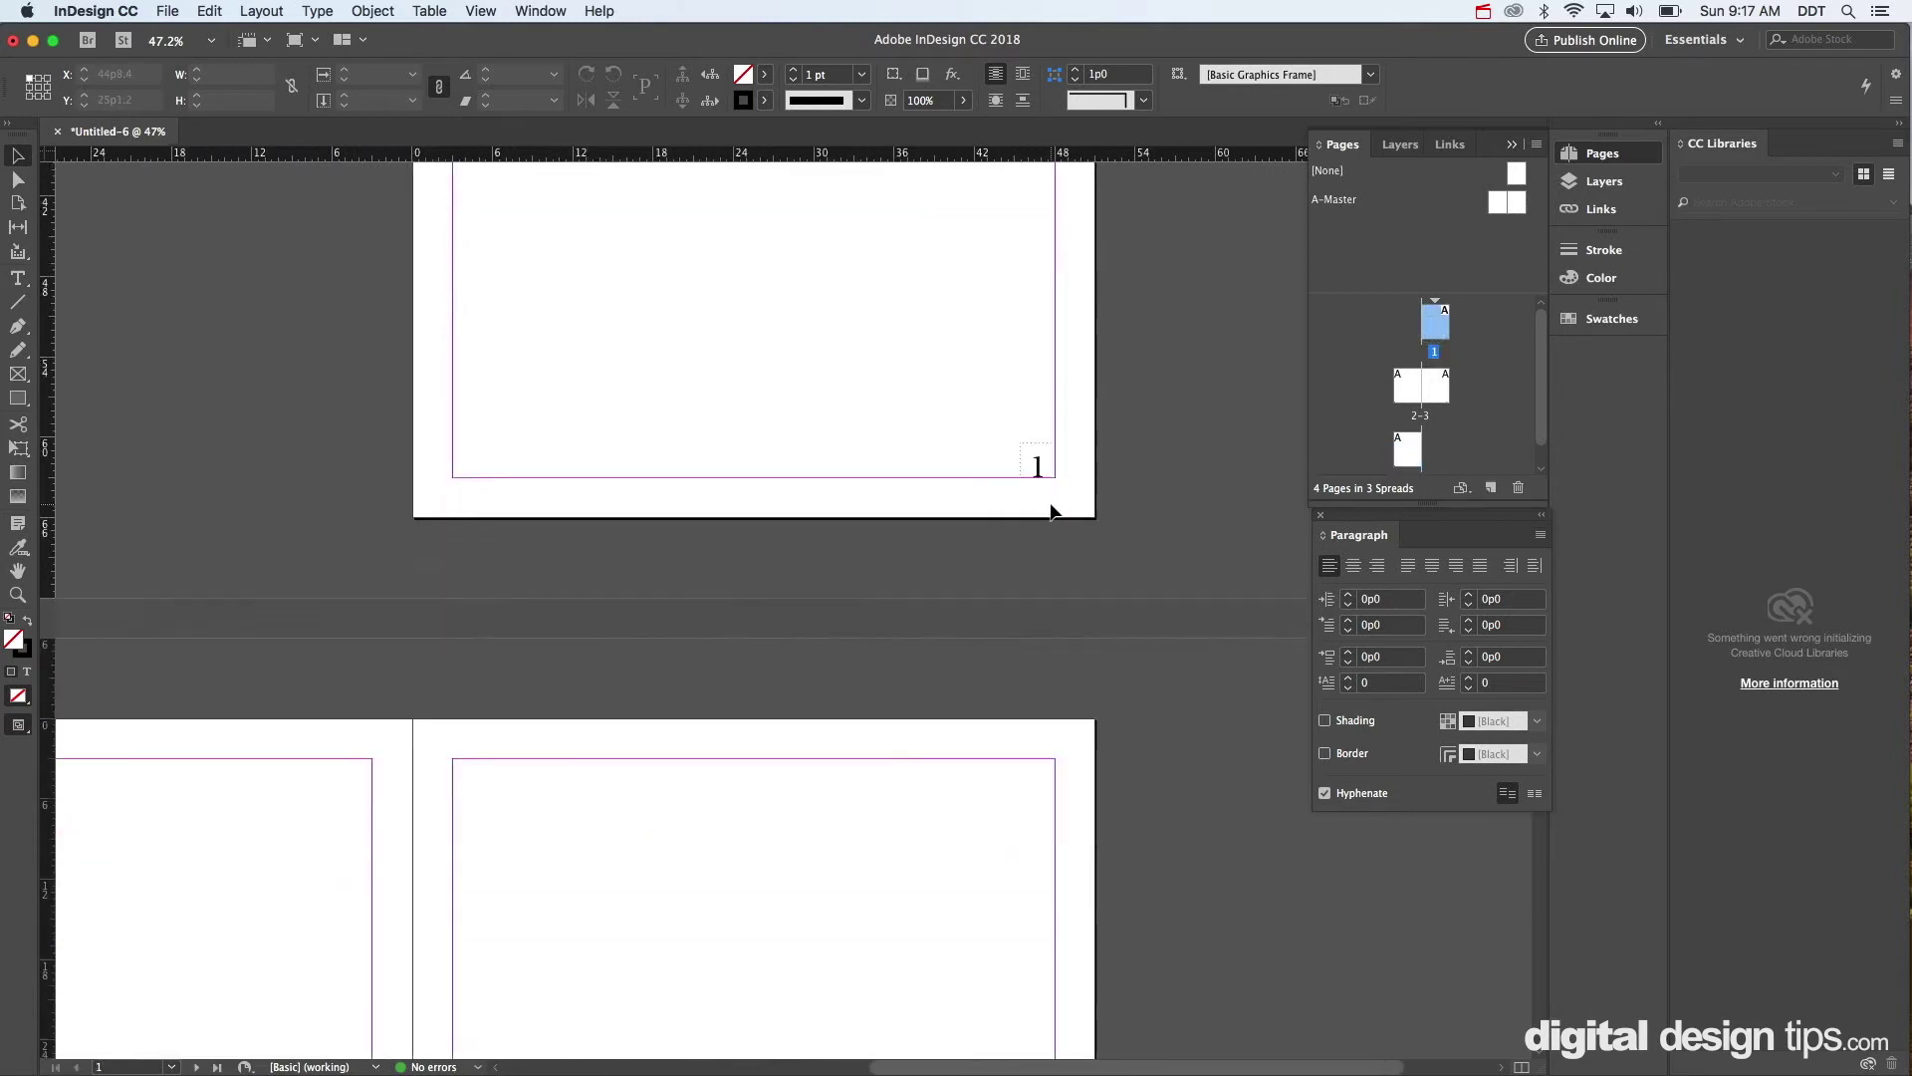
scroll(1049, 502, down, 5)
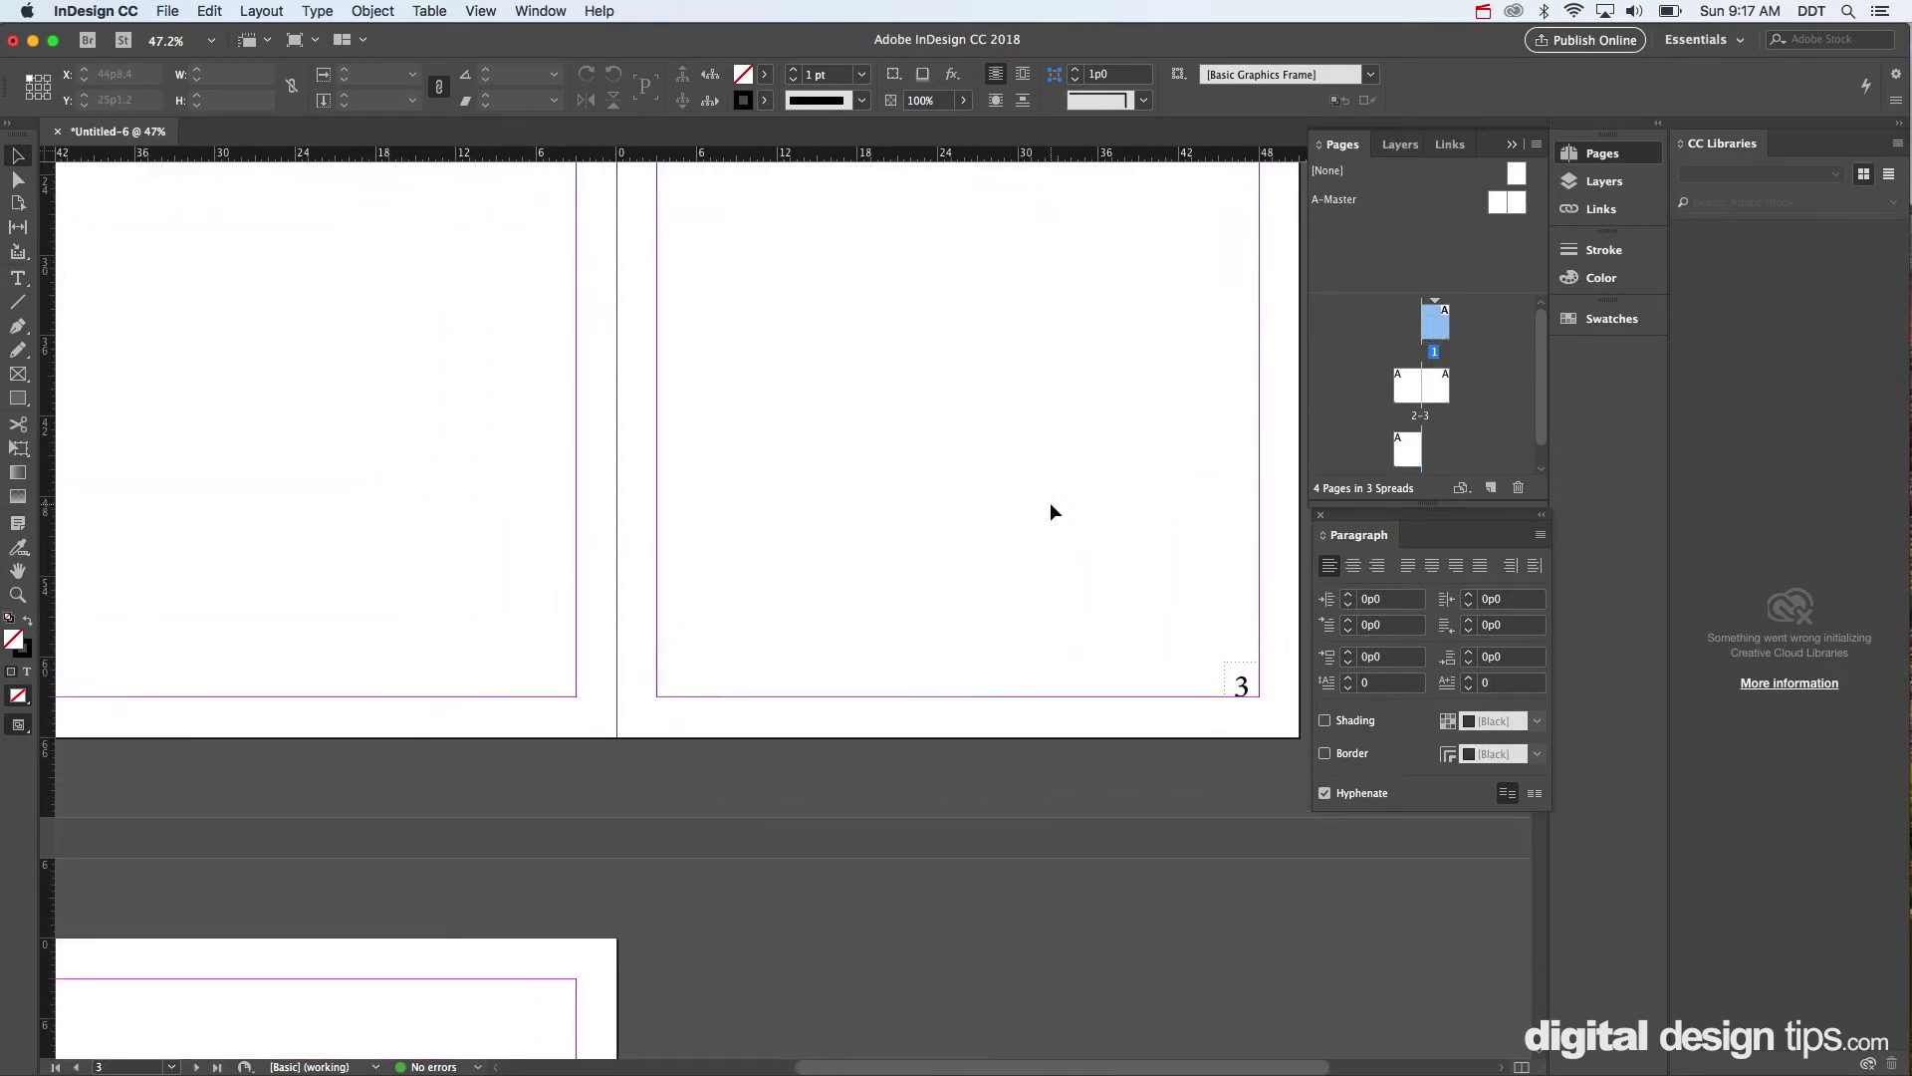
scroll(1049, 502, up, 6)
scroll(1050, 502, down, 3)
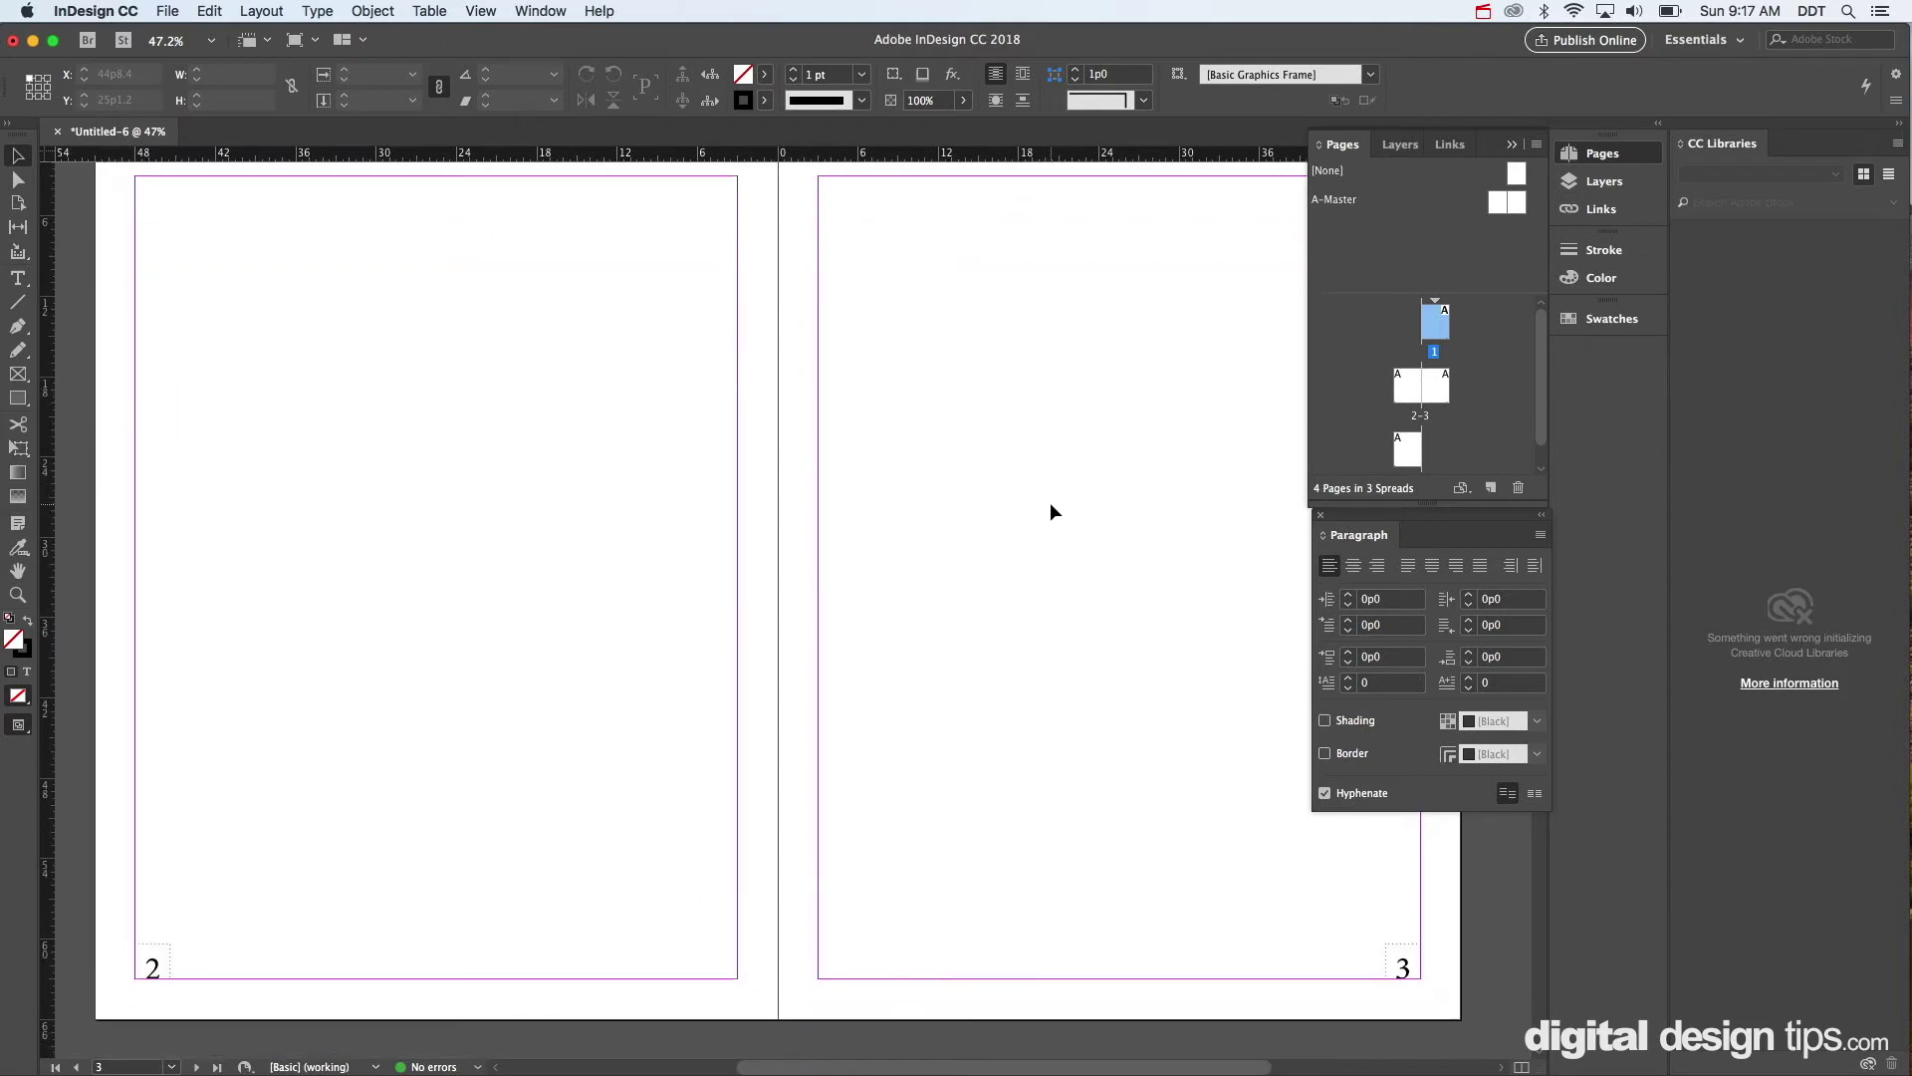
scroll(1051, 504, down, 10)
scroll(1051, 504, up, 12)
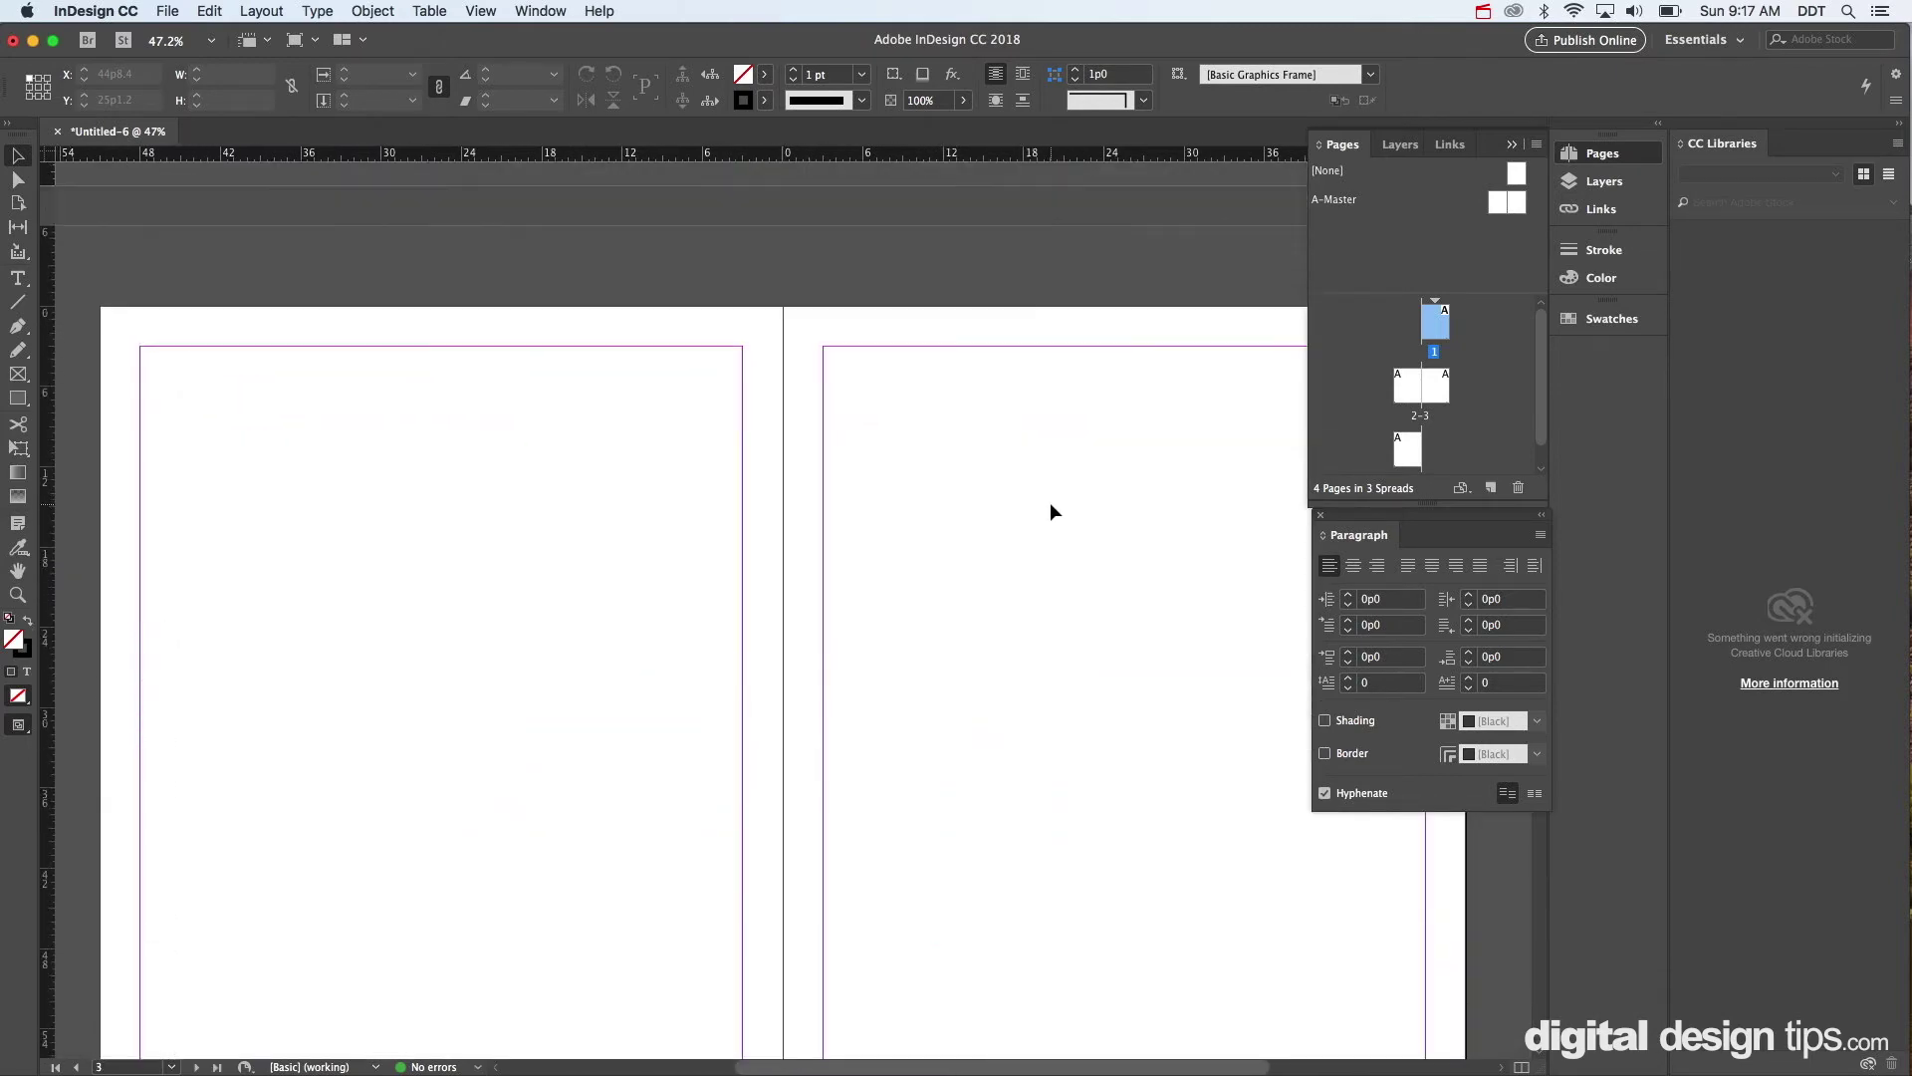
scroll(1050, 502, up, 8)
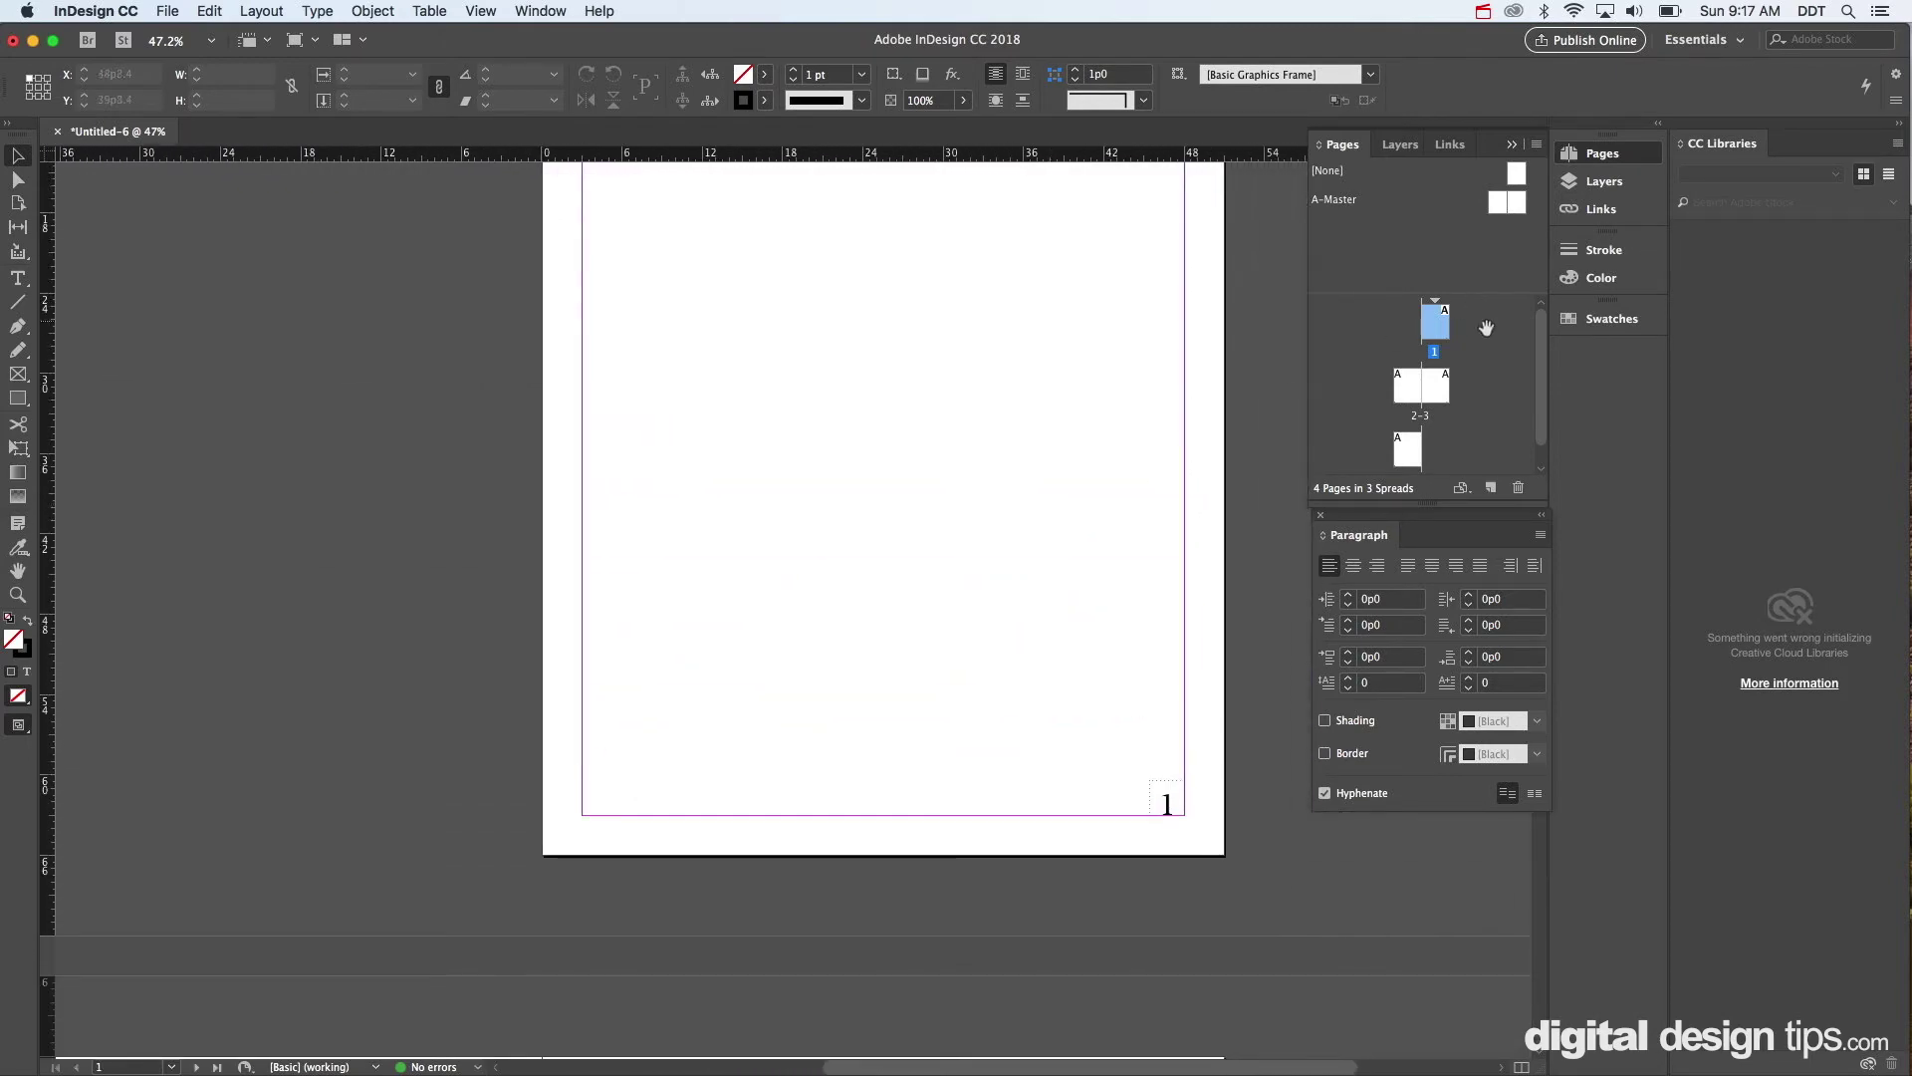
click(1489, 331)
double_click(1444, 395)
Draw a rectangle across the bottom of spread 2-3 filled with the red swatch.
scroll(978, 667, left, 5)
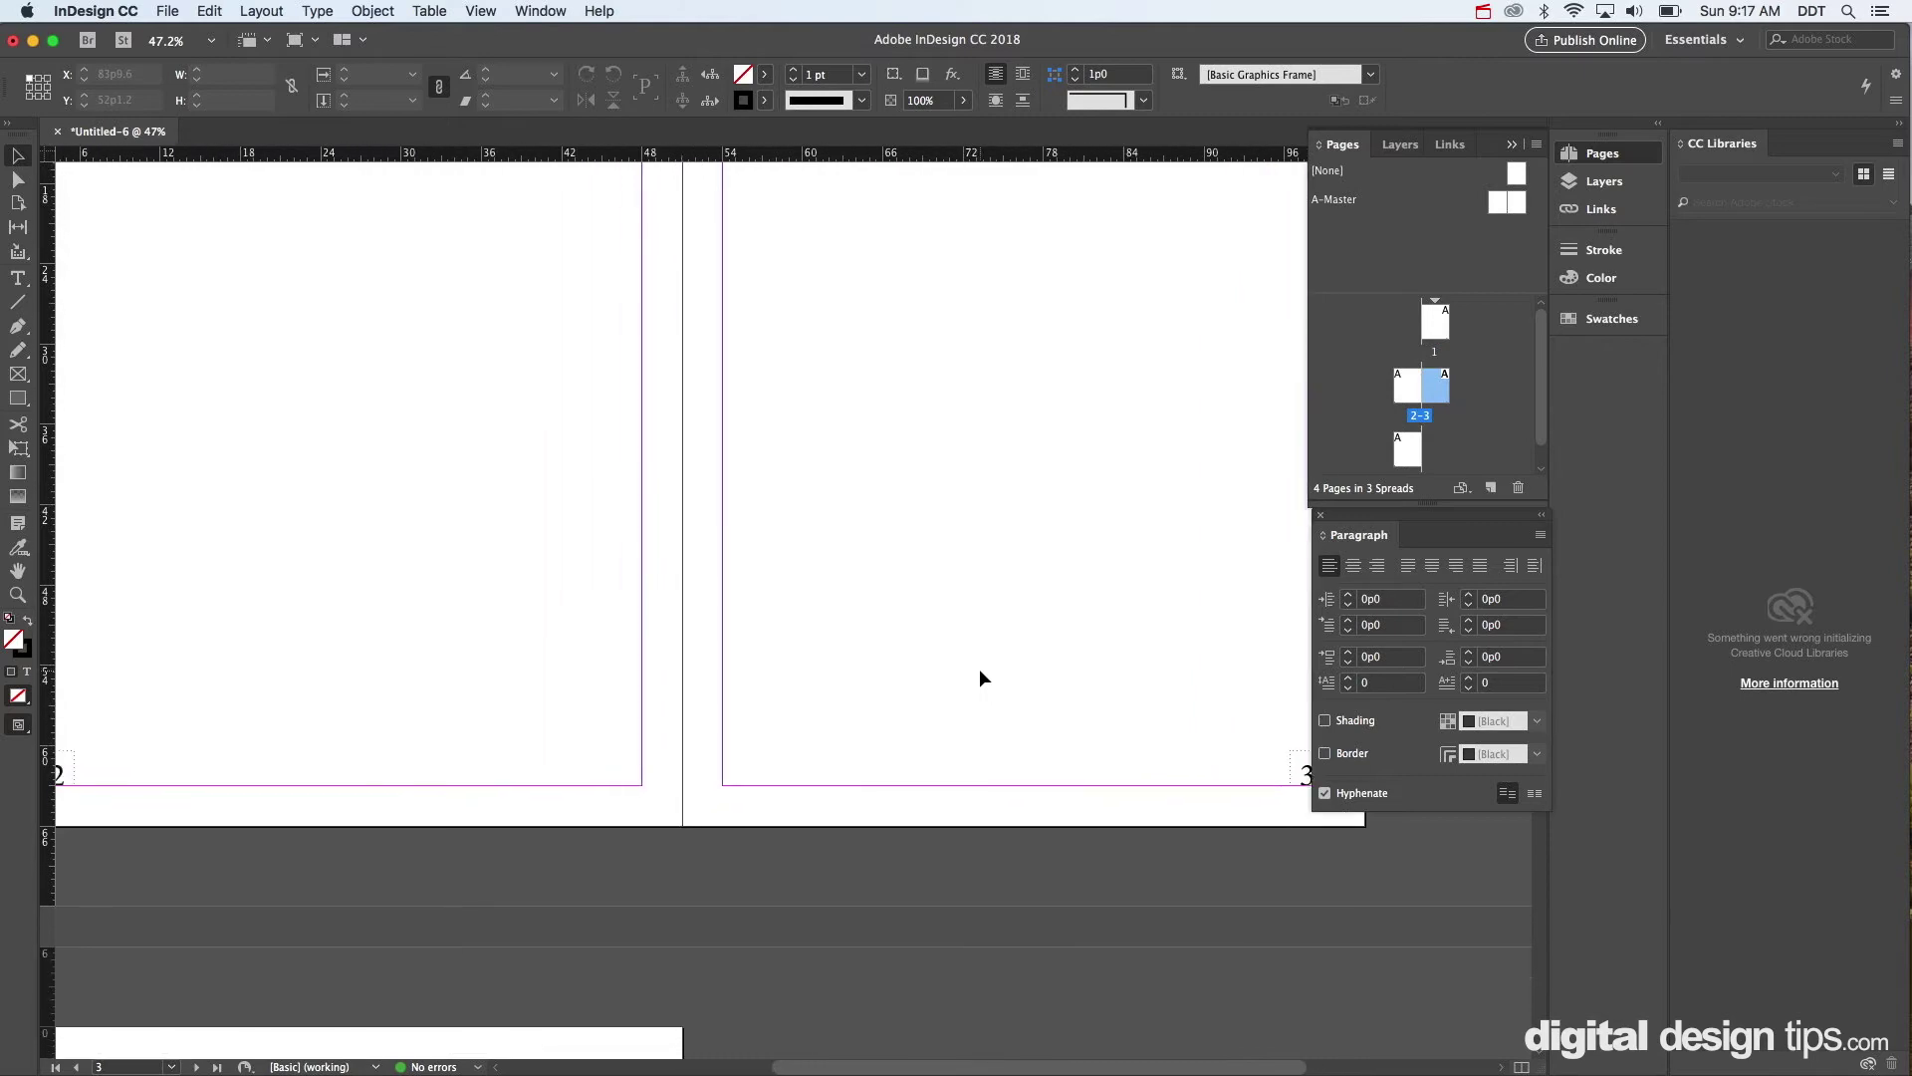
key(m)
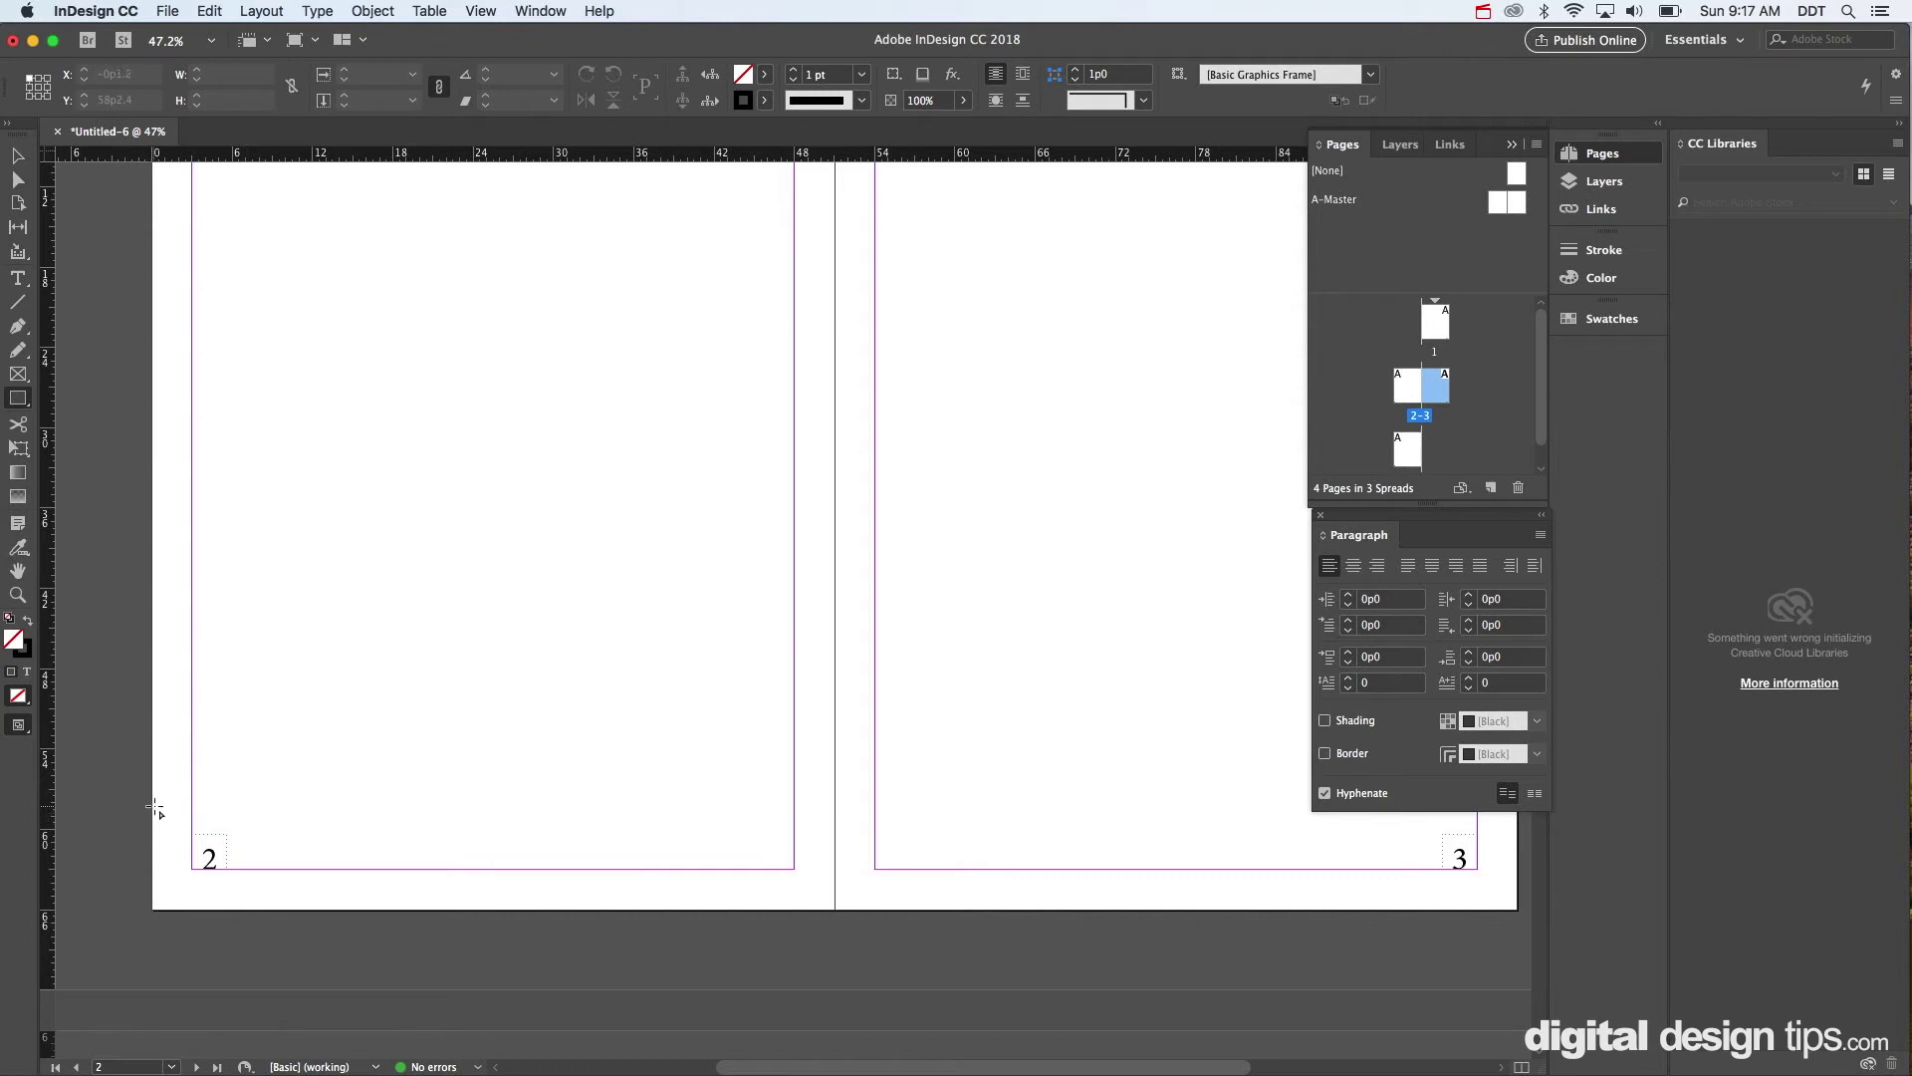
drag(152, 807, 1520, 910)
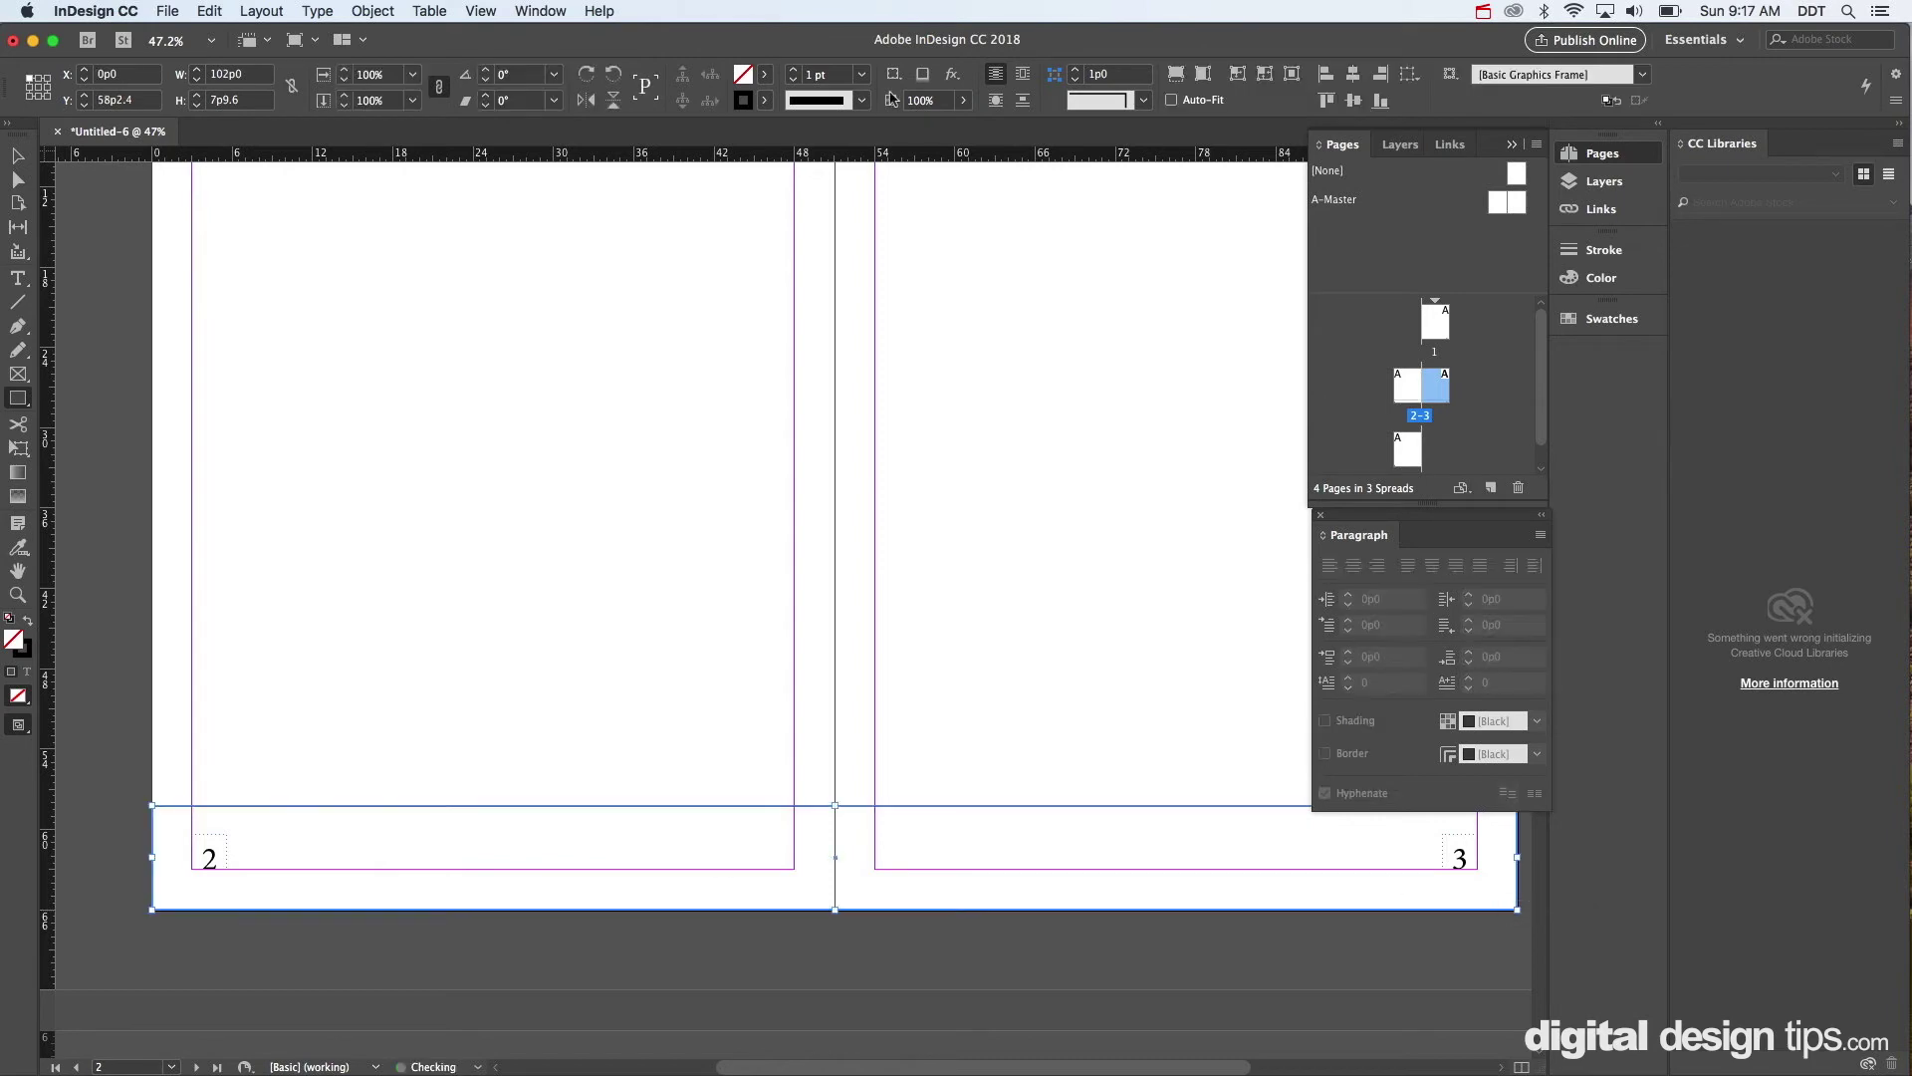
click(763, 75)
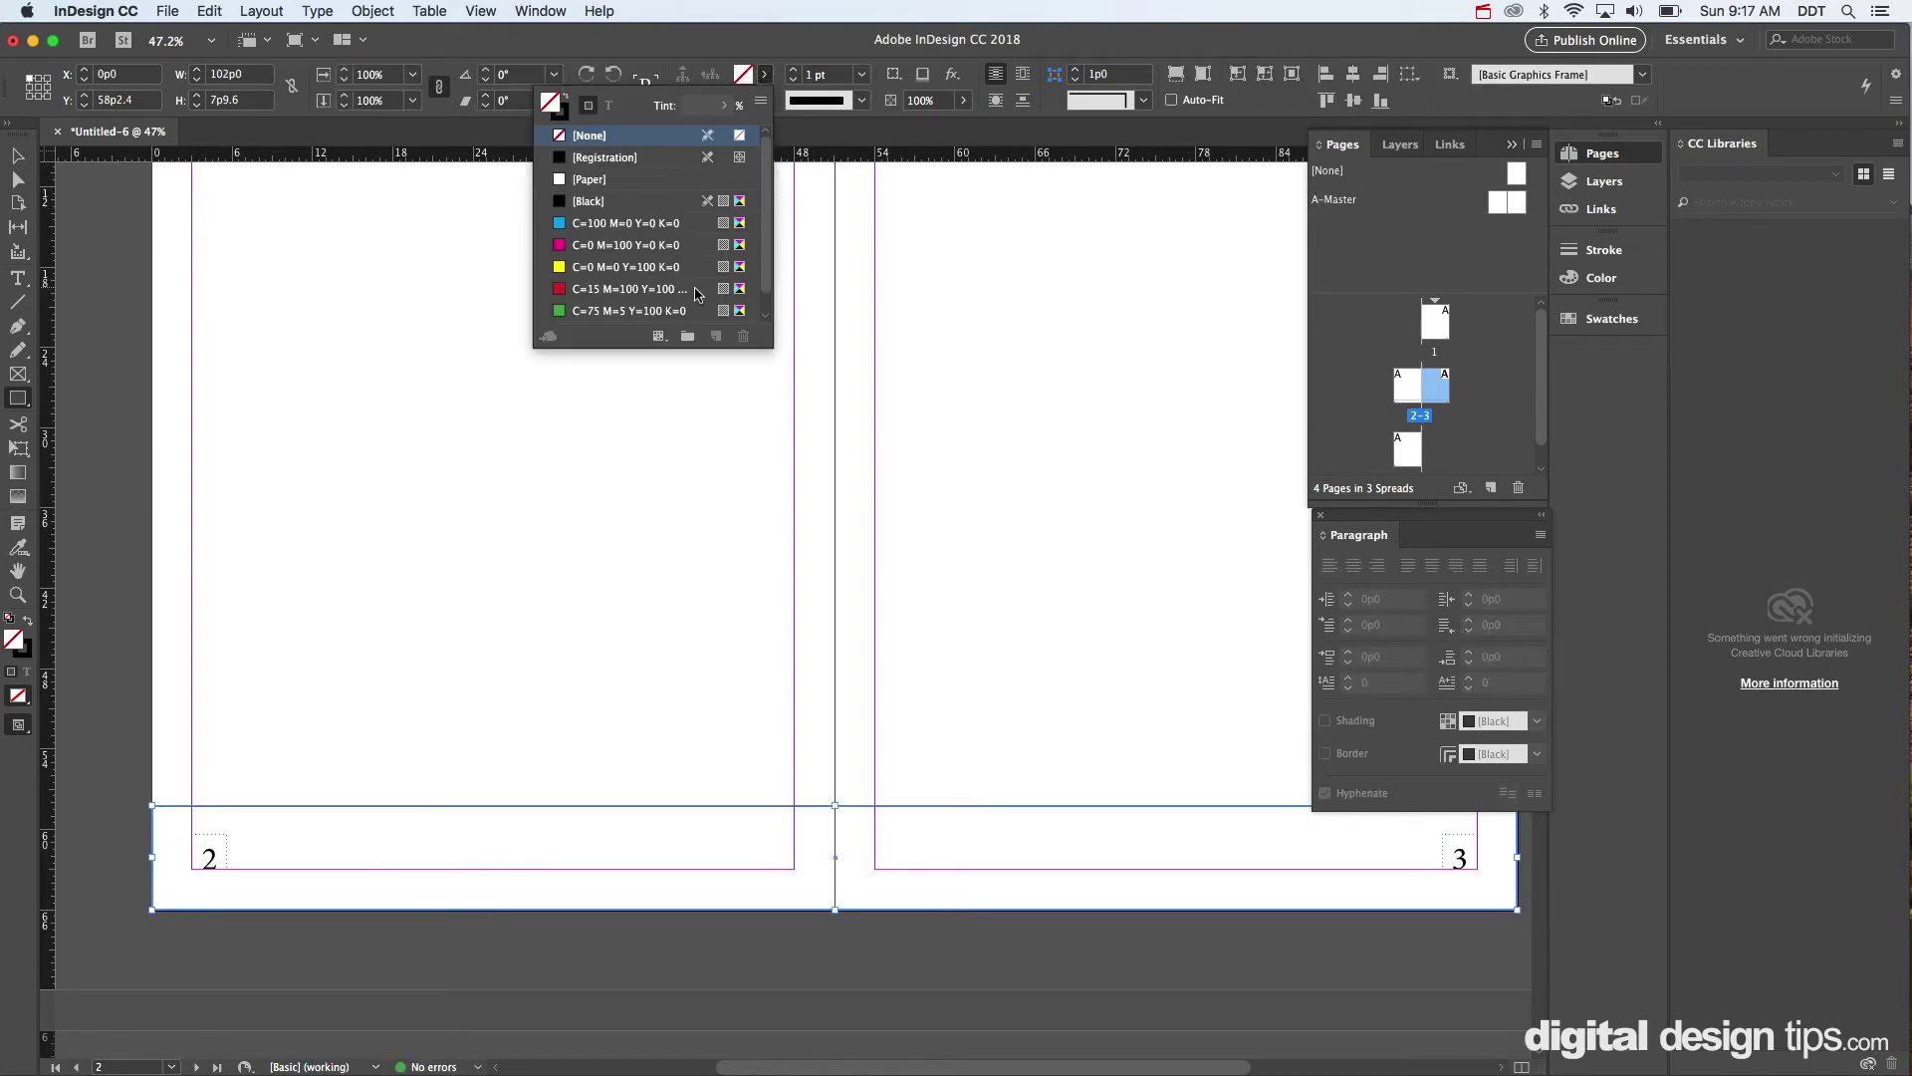
click(696, 290)
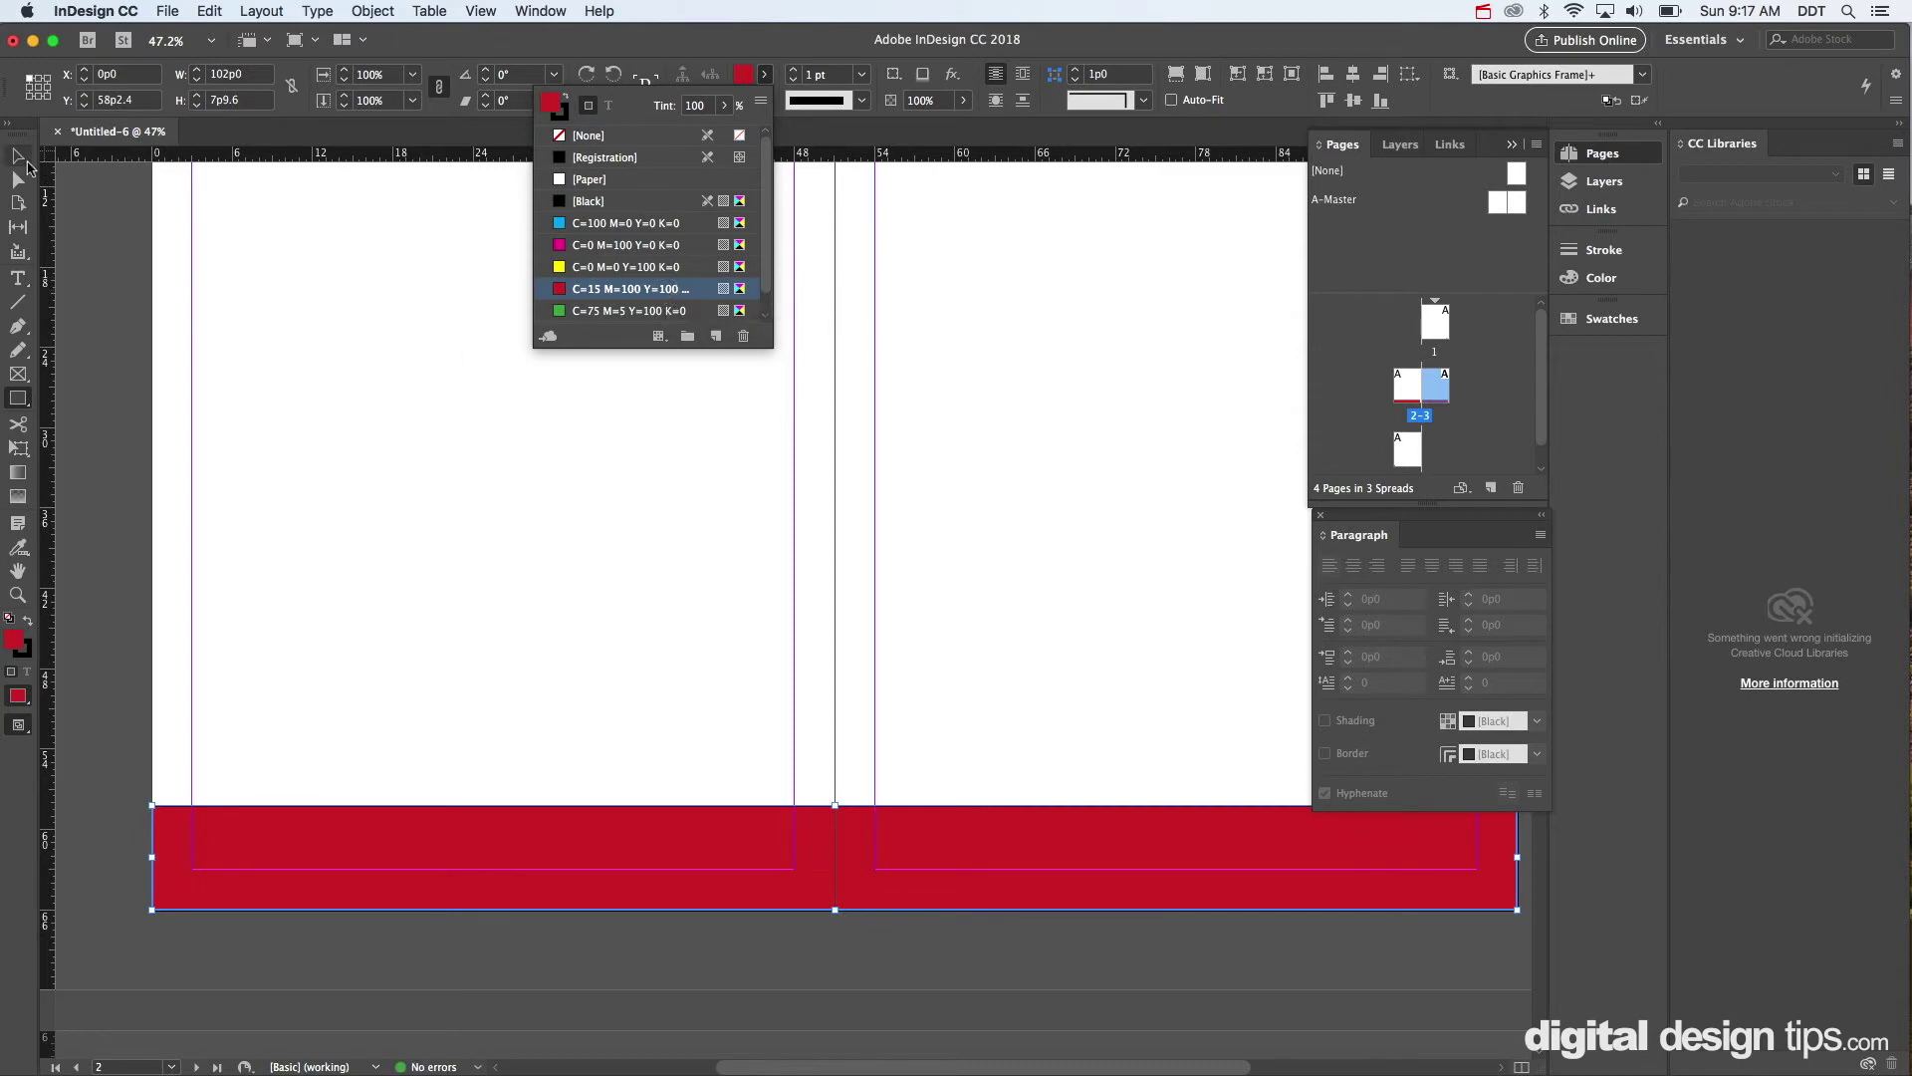
Try moving the red bar up to reveal page numbers 2 and 3, then undo.
click(18, 155)
click(380, 426)
scroll(762, 905, right, 1)
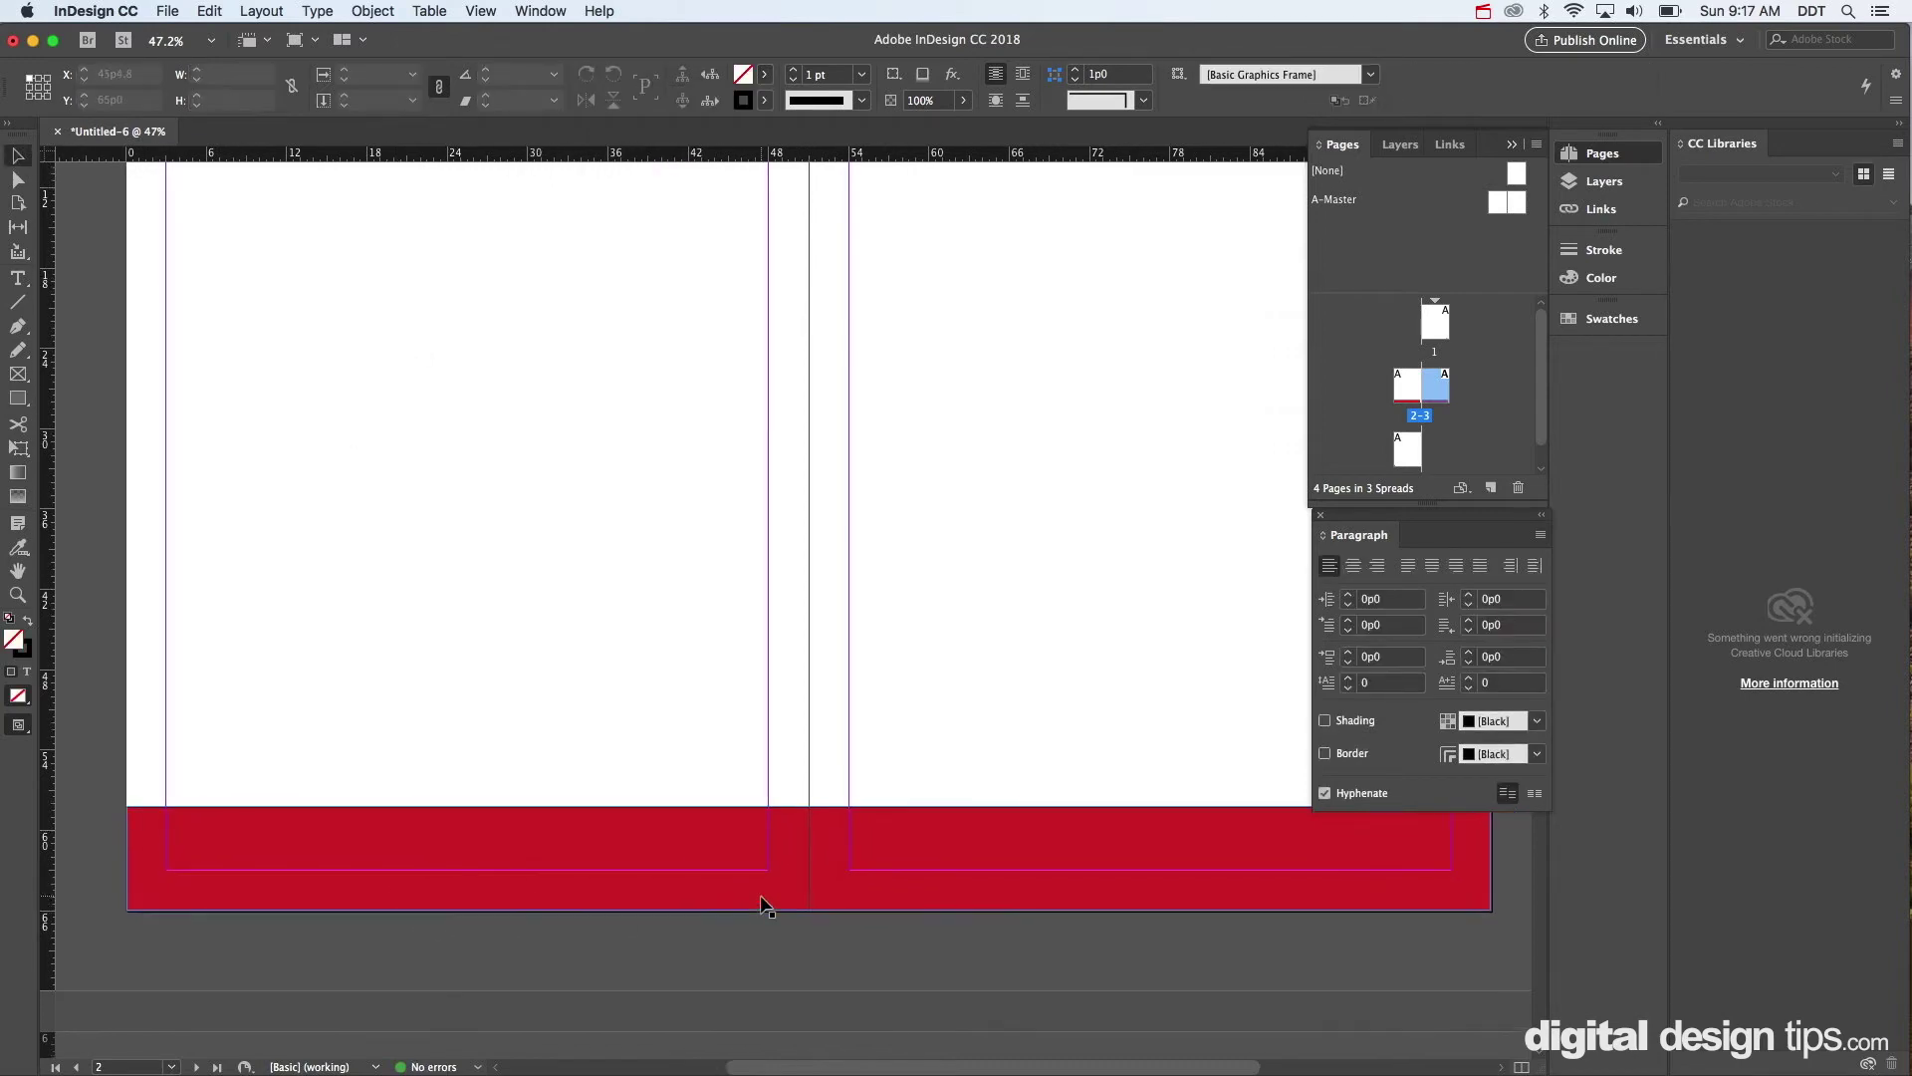
scroll(763, 904, up, 2)
scroll(763, 904, left, 1)
click(594, 756)
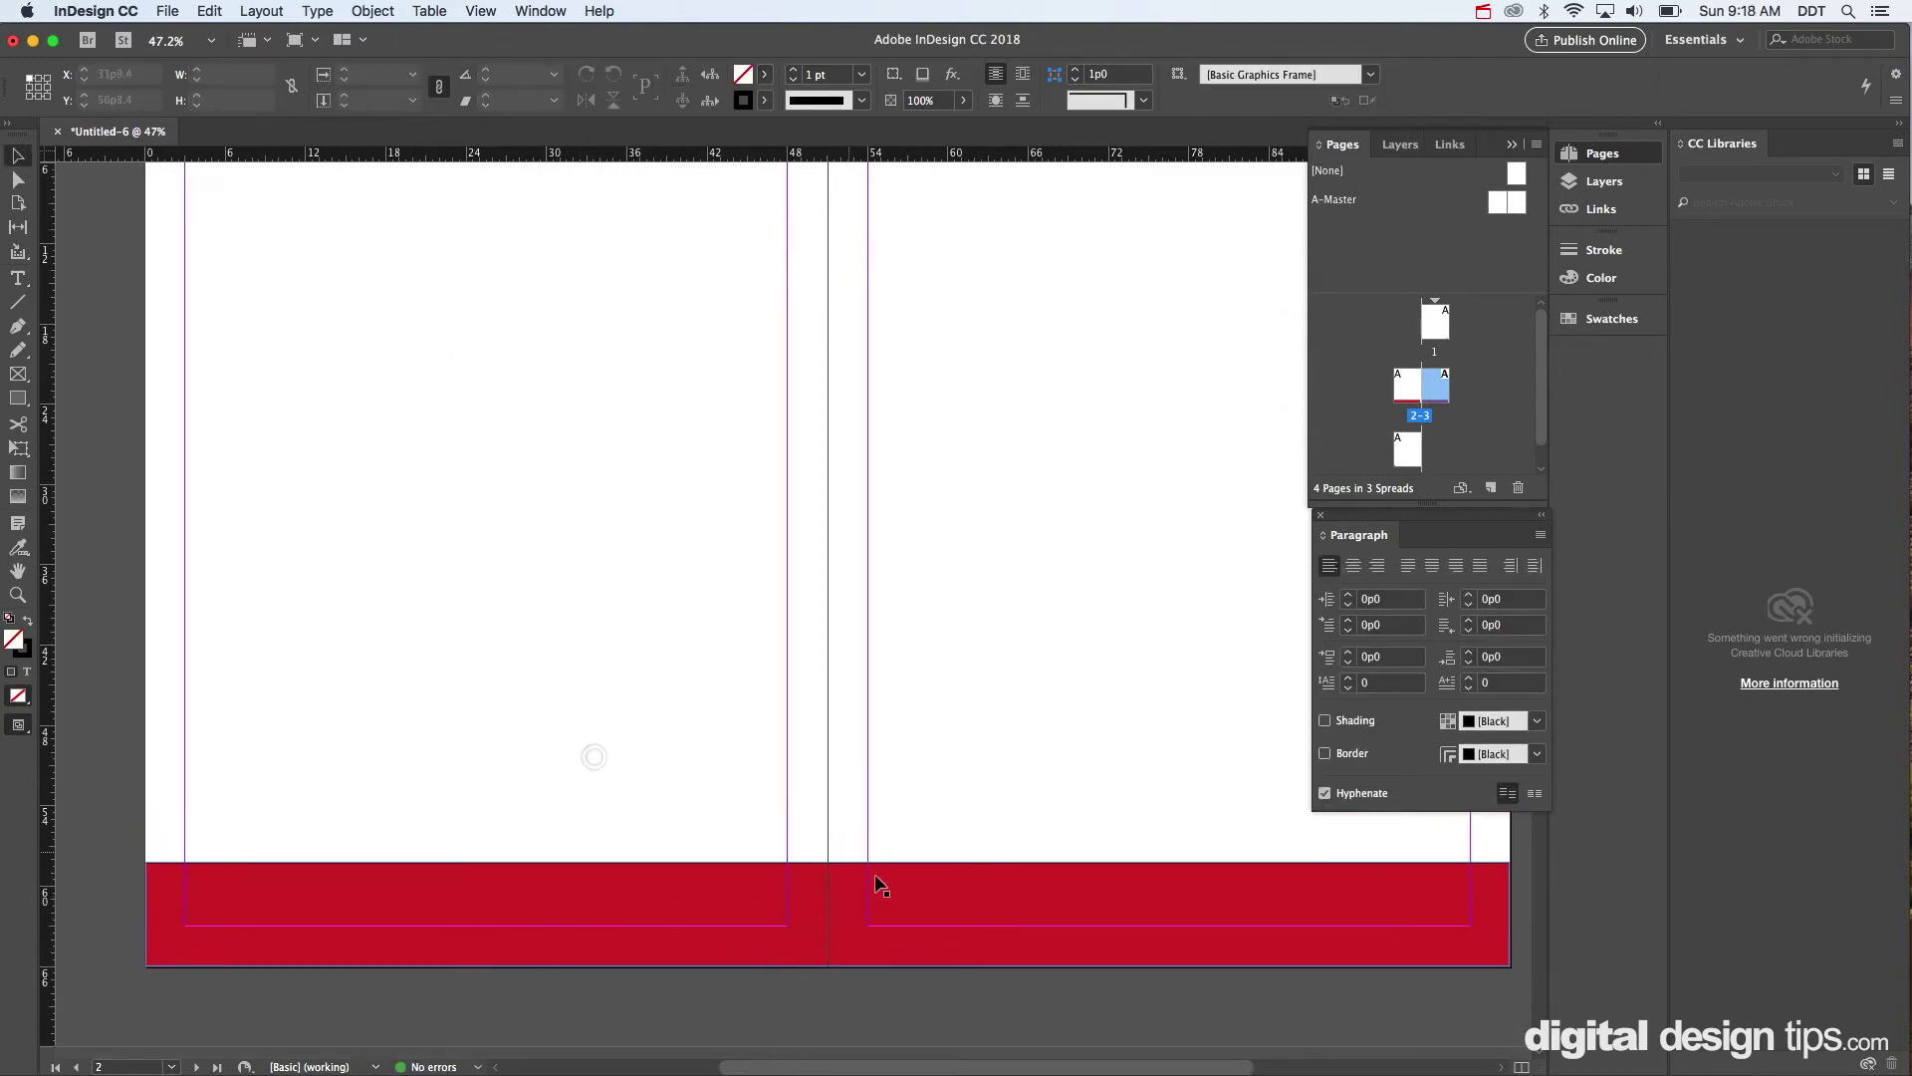
drag(917, 880, 921, 761)
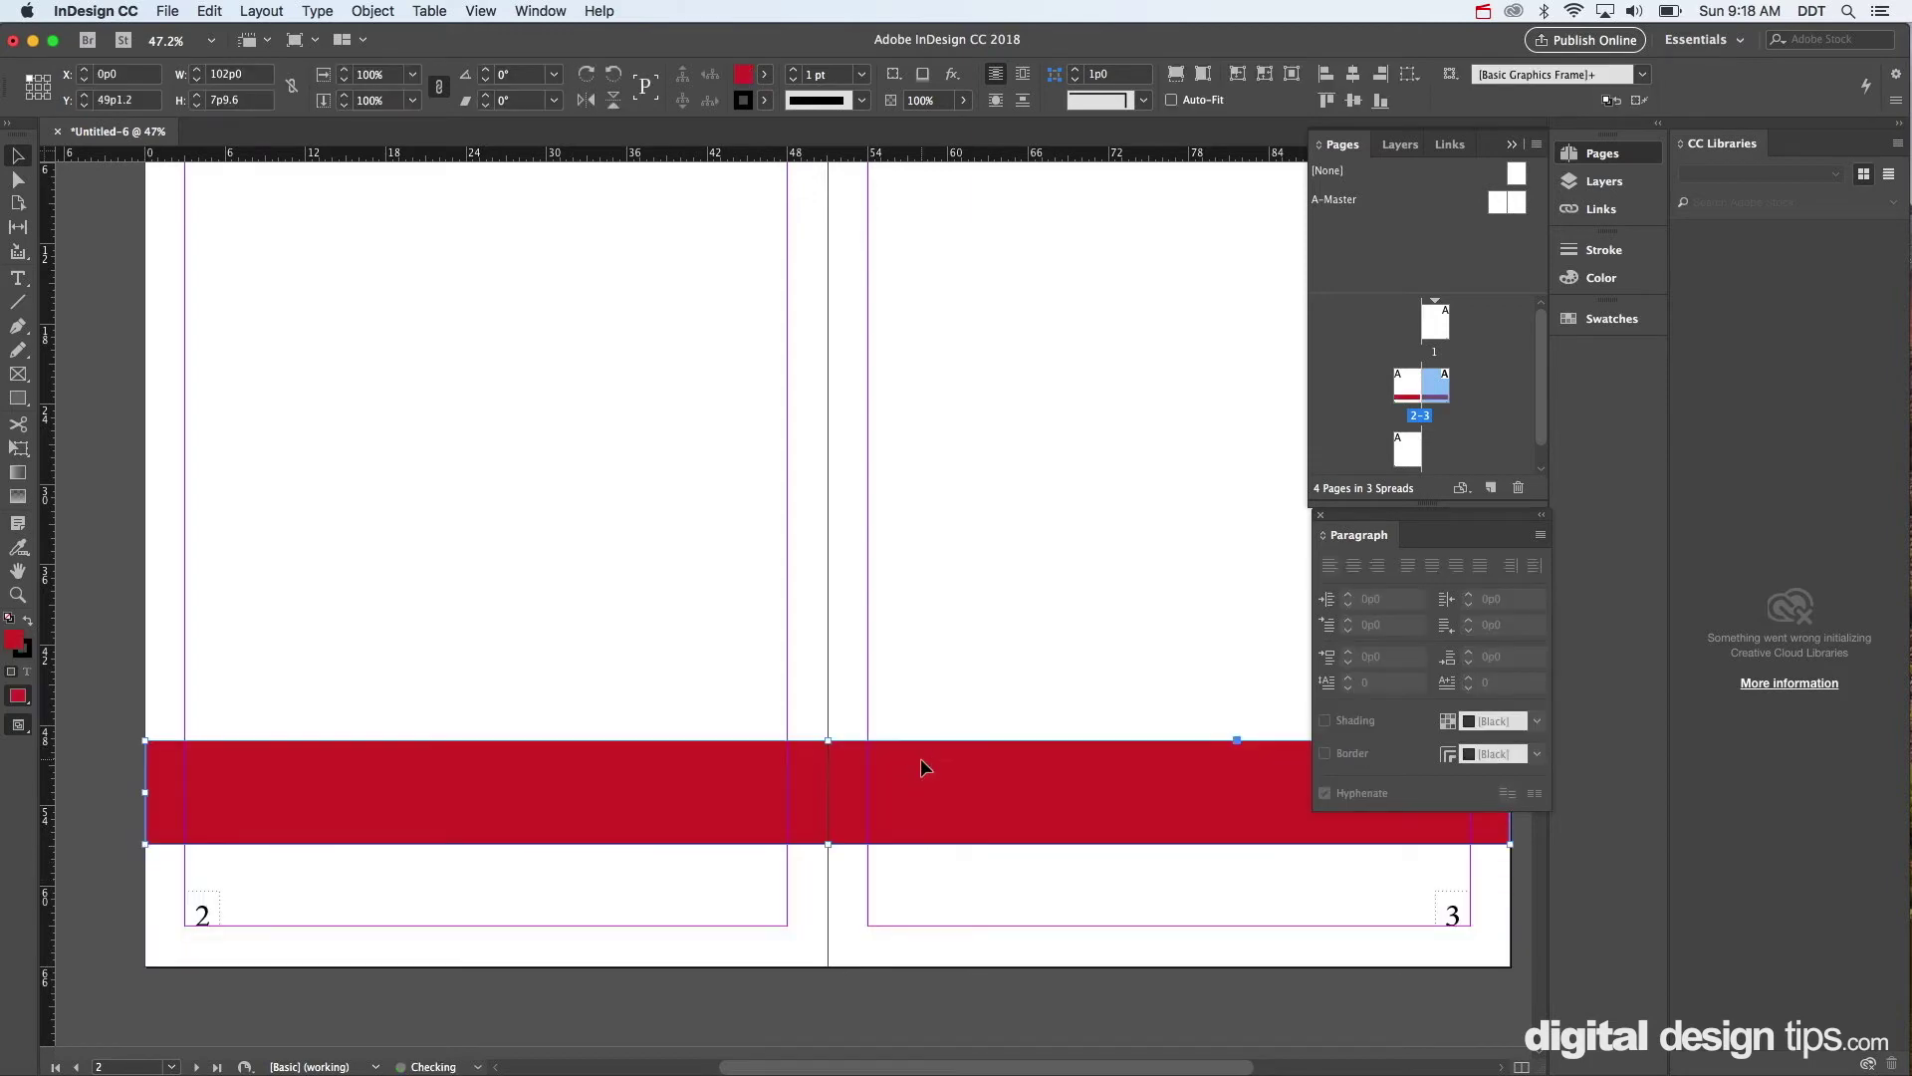
key(super+z)
Deselect the red bar and reopen the A-Master spread.
click(1028, 775)
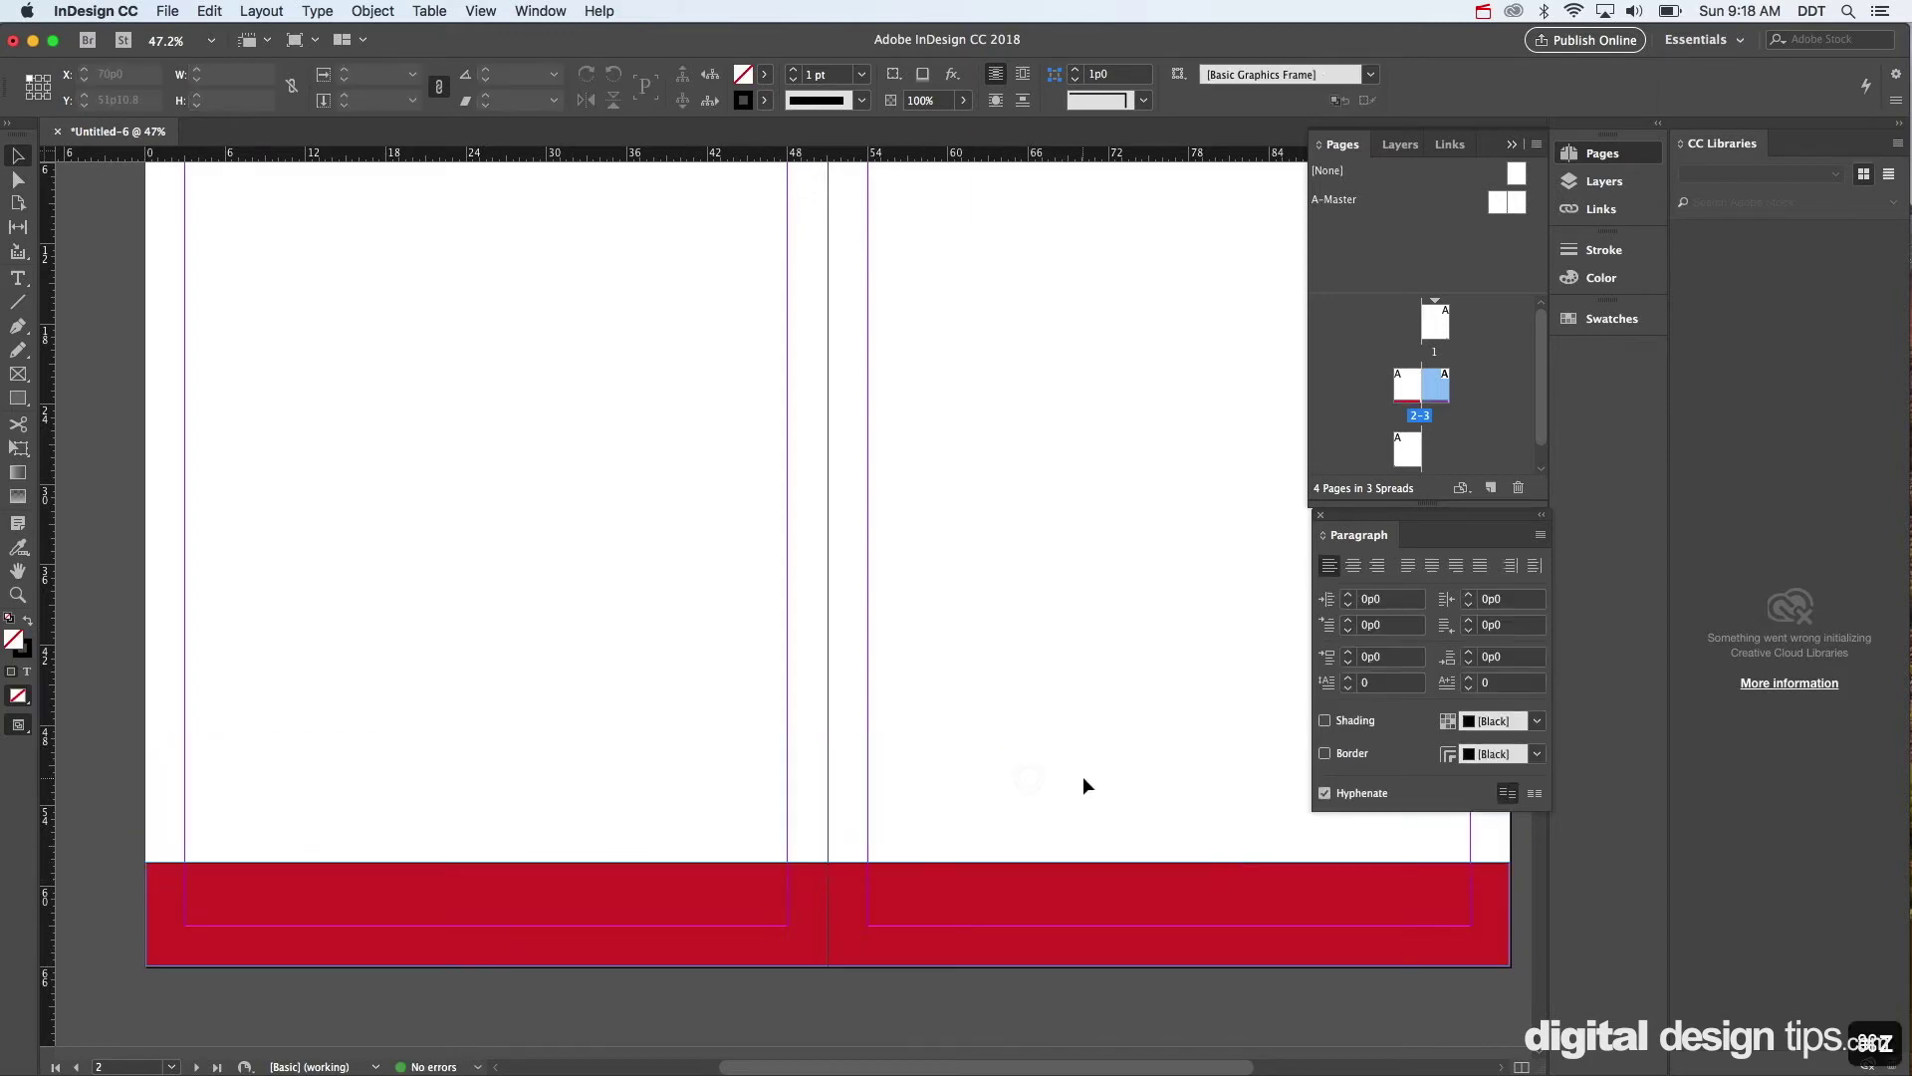
scroll(1084, 778, up, 1)
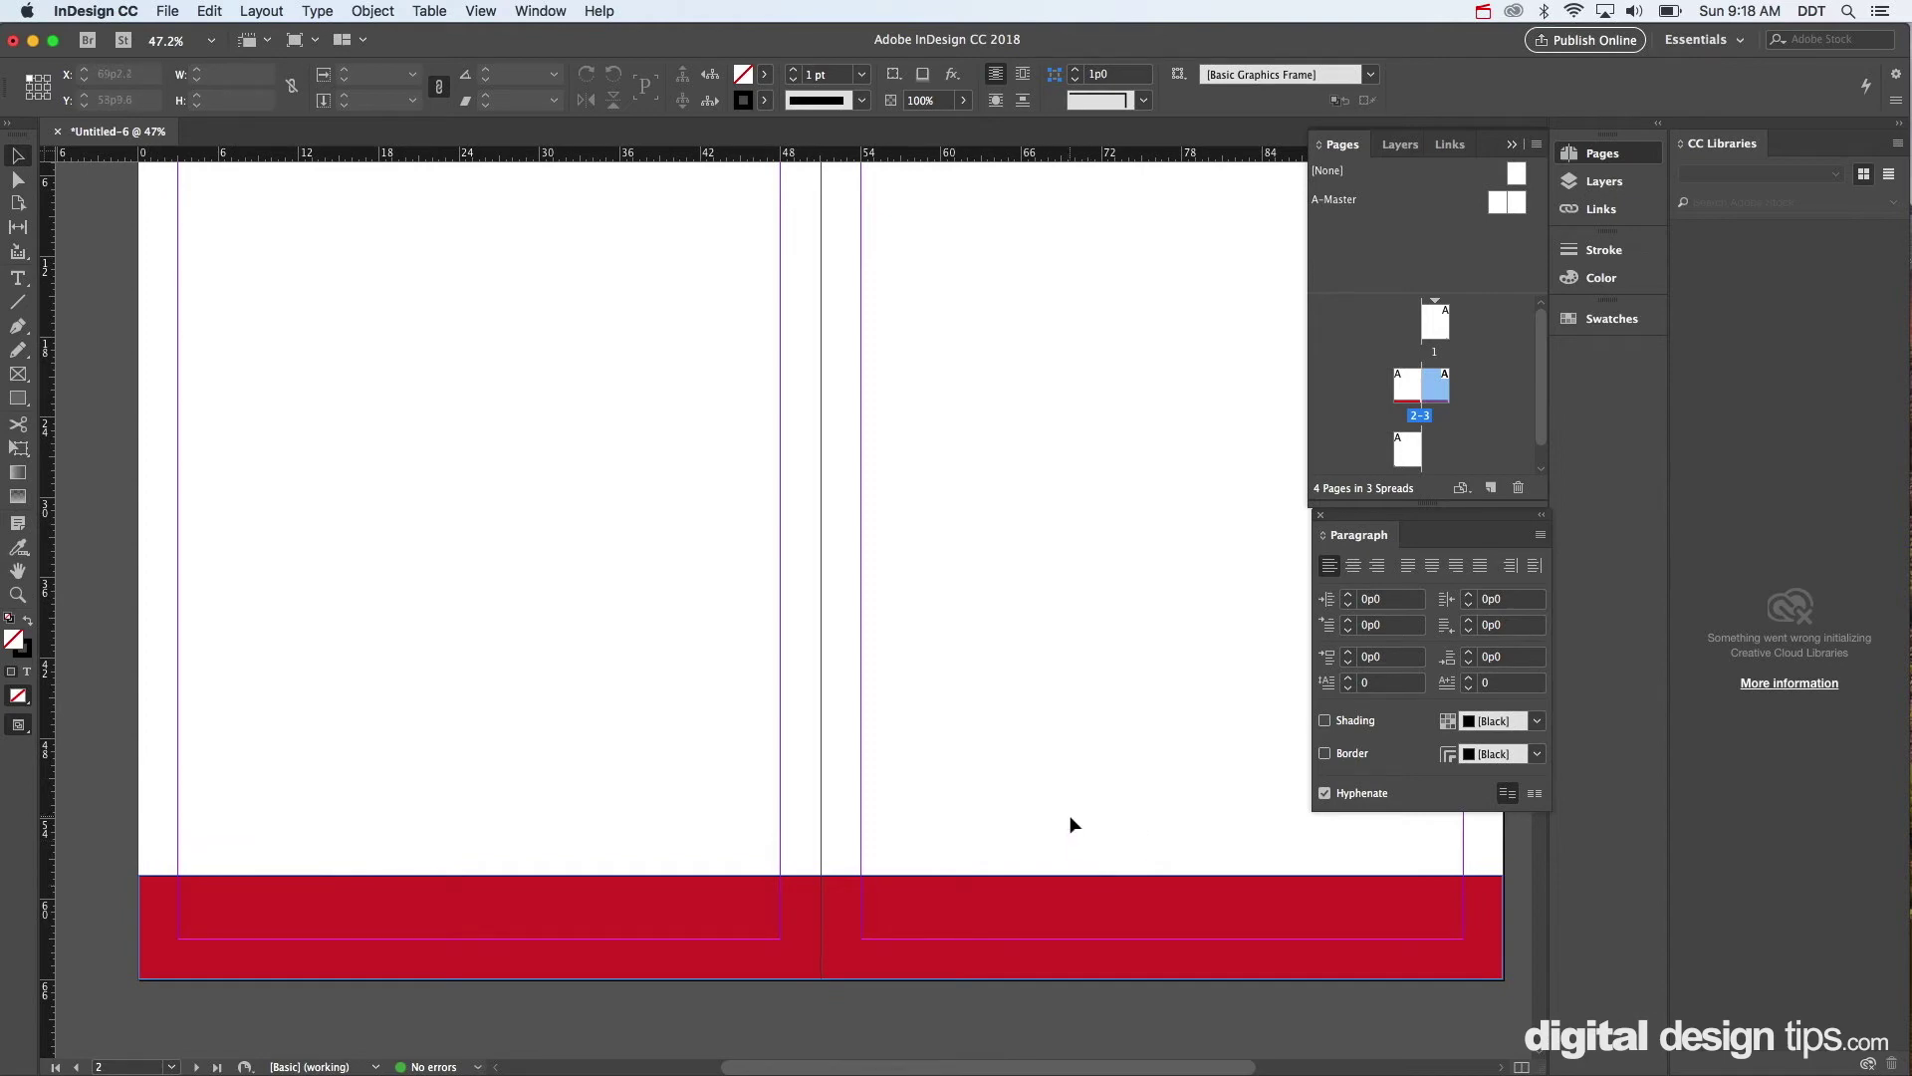
click(1072, 915)
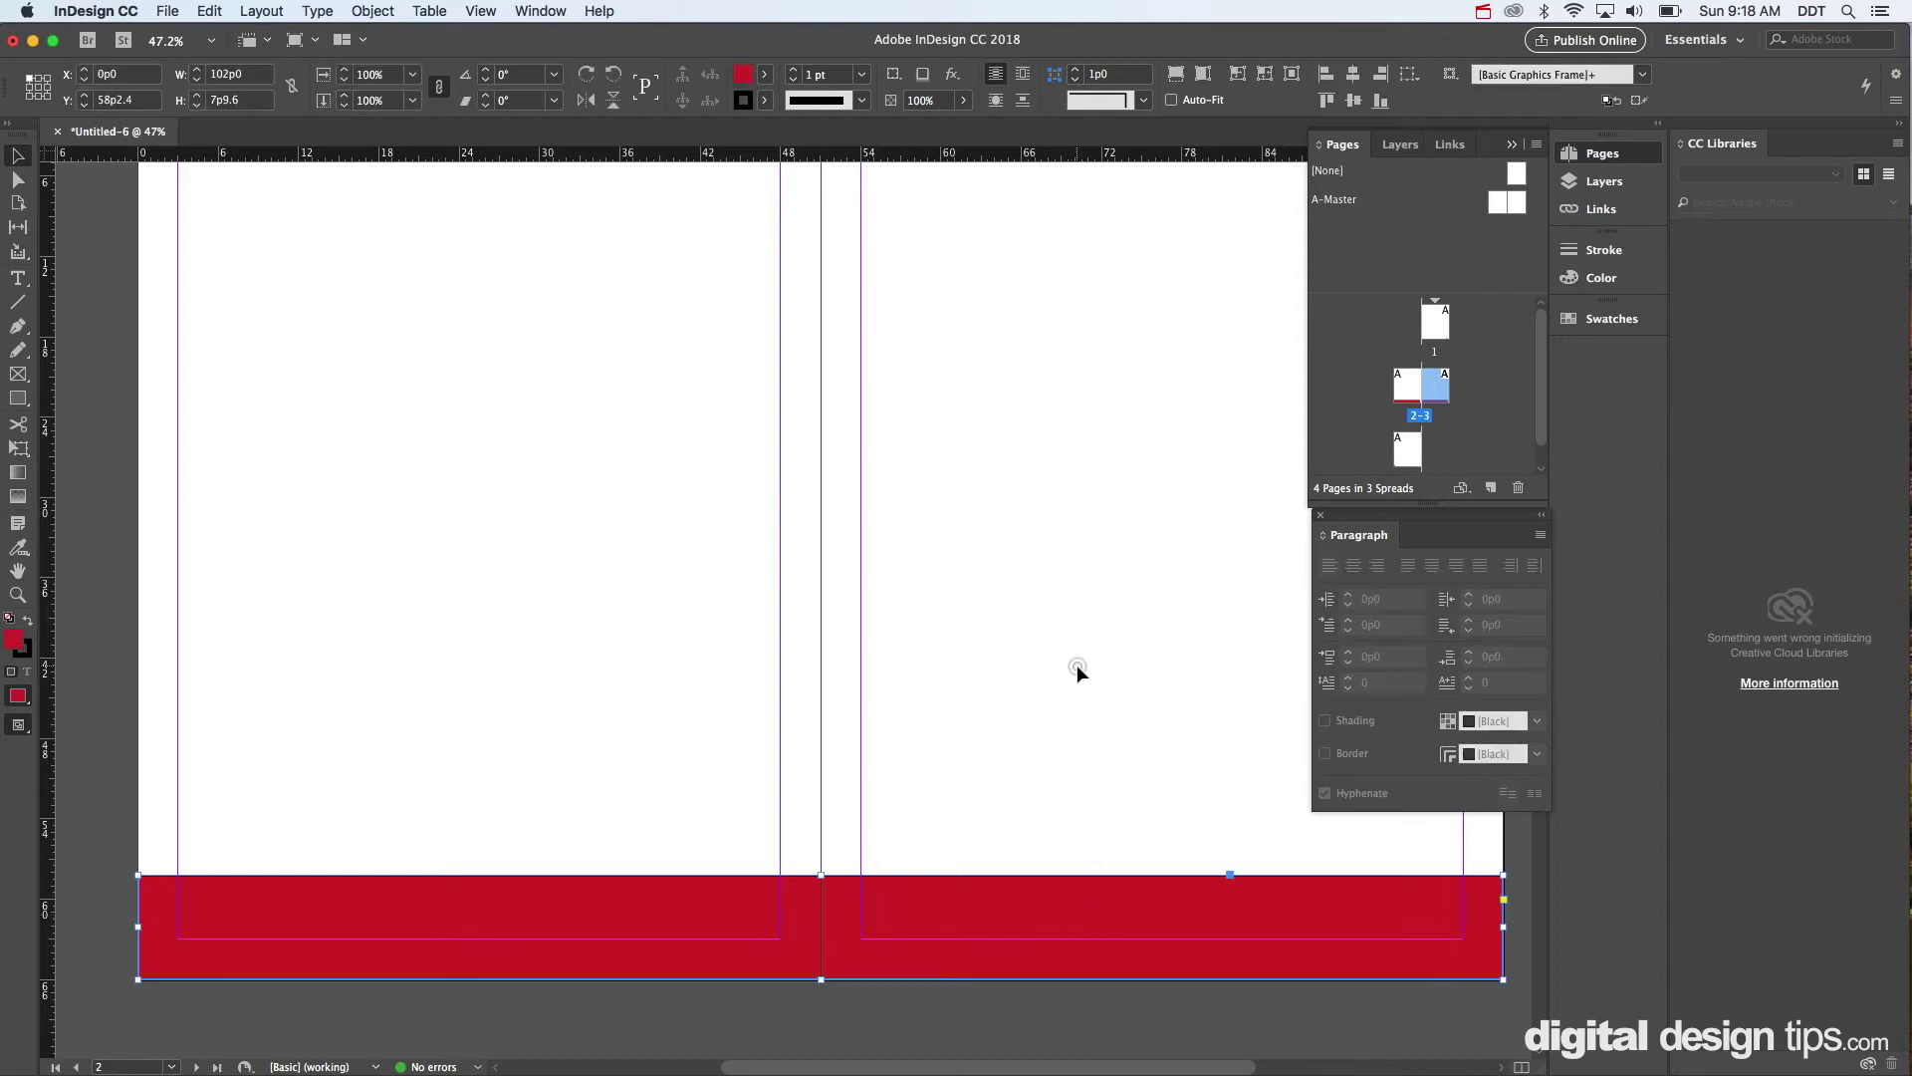
click(1078, 666)
double_click(1504, 204)
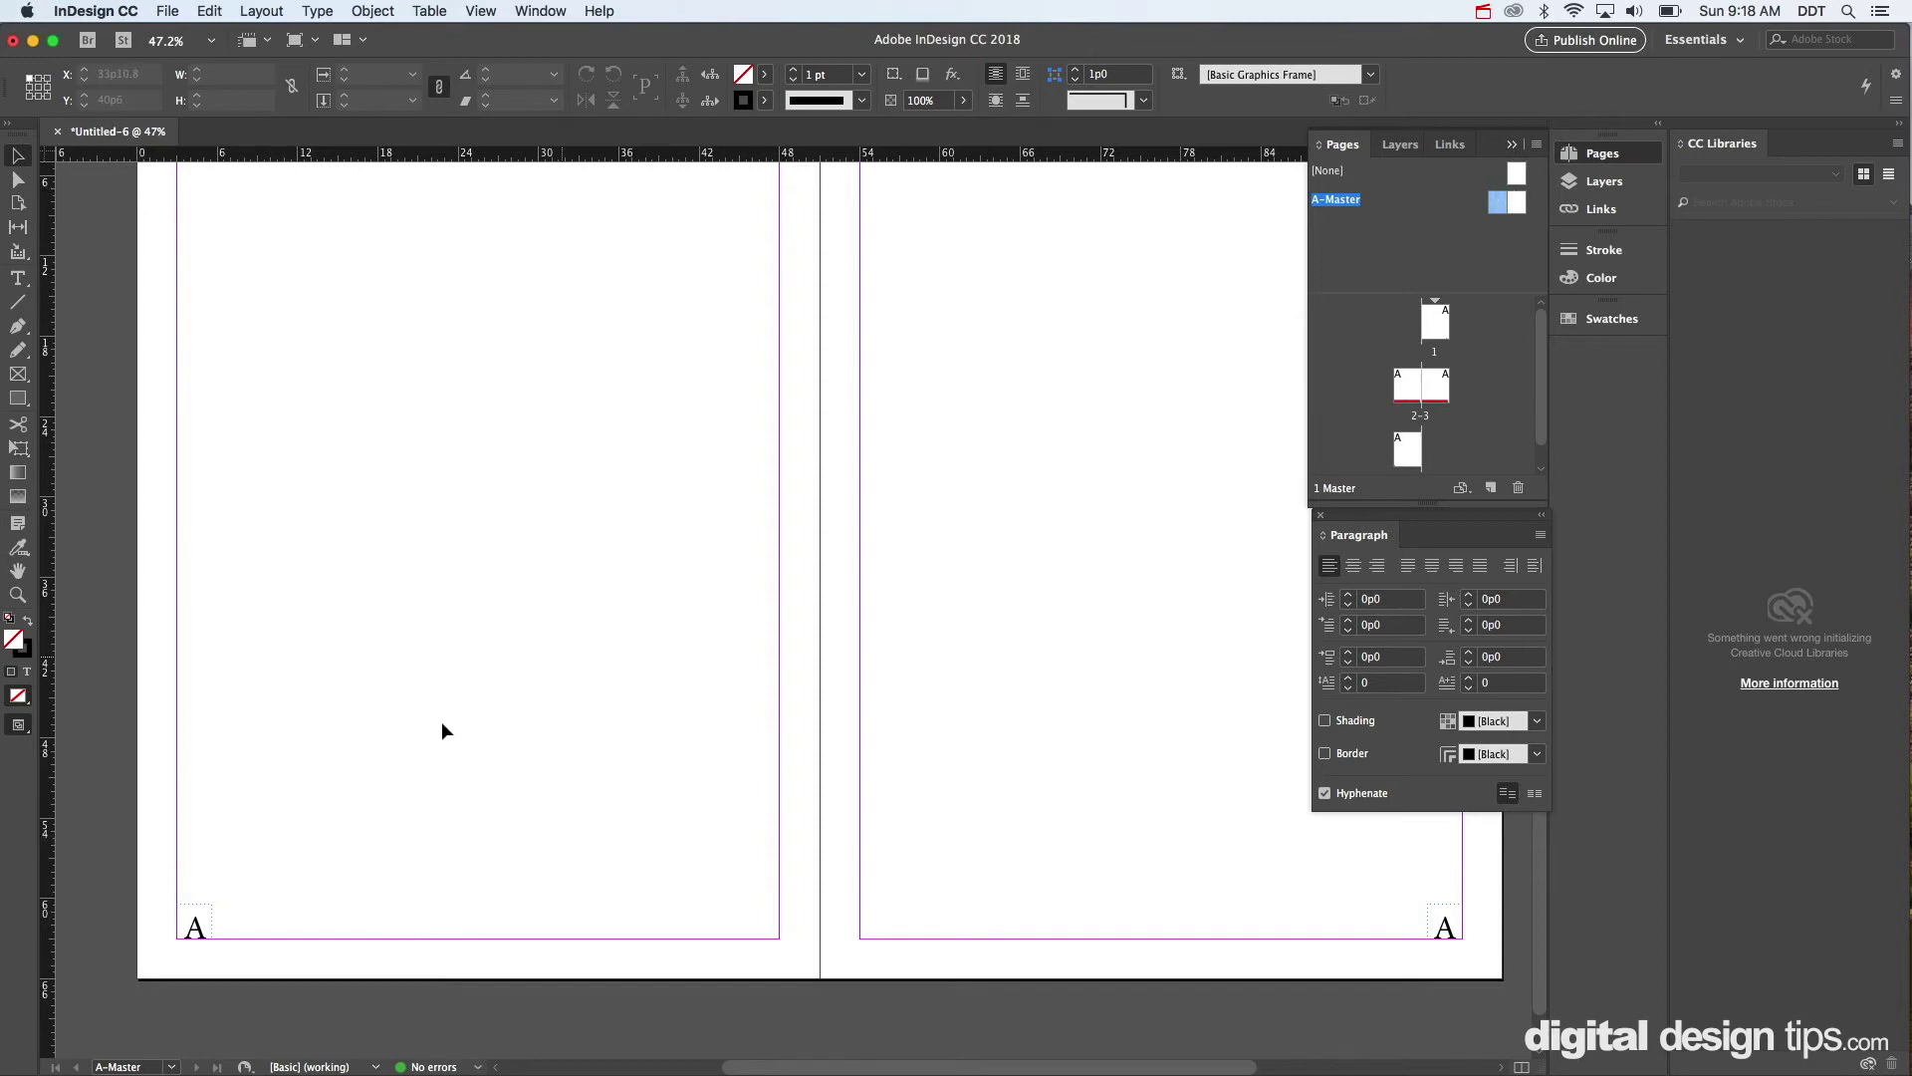
Select both master page-number frames and add Layer 2 above Layer 1.
drag(154, 846, 1405, 1000)
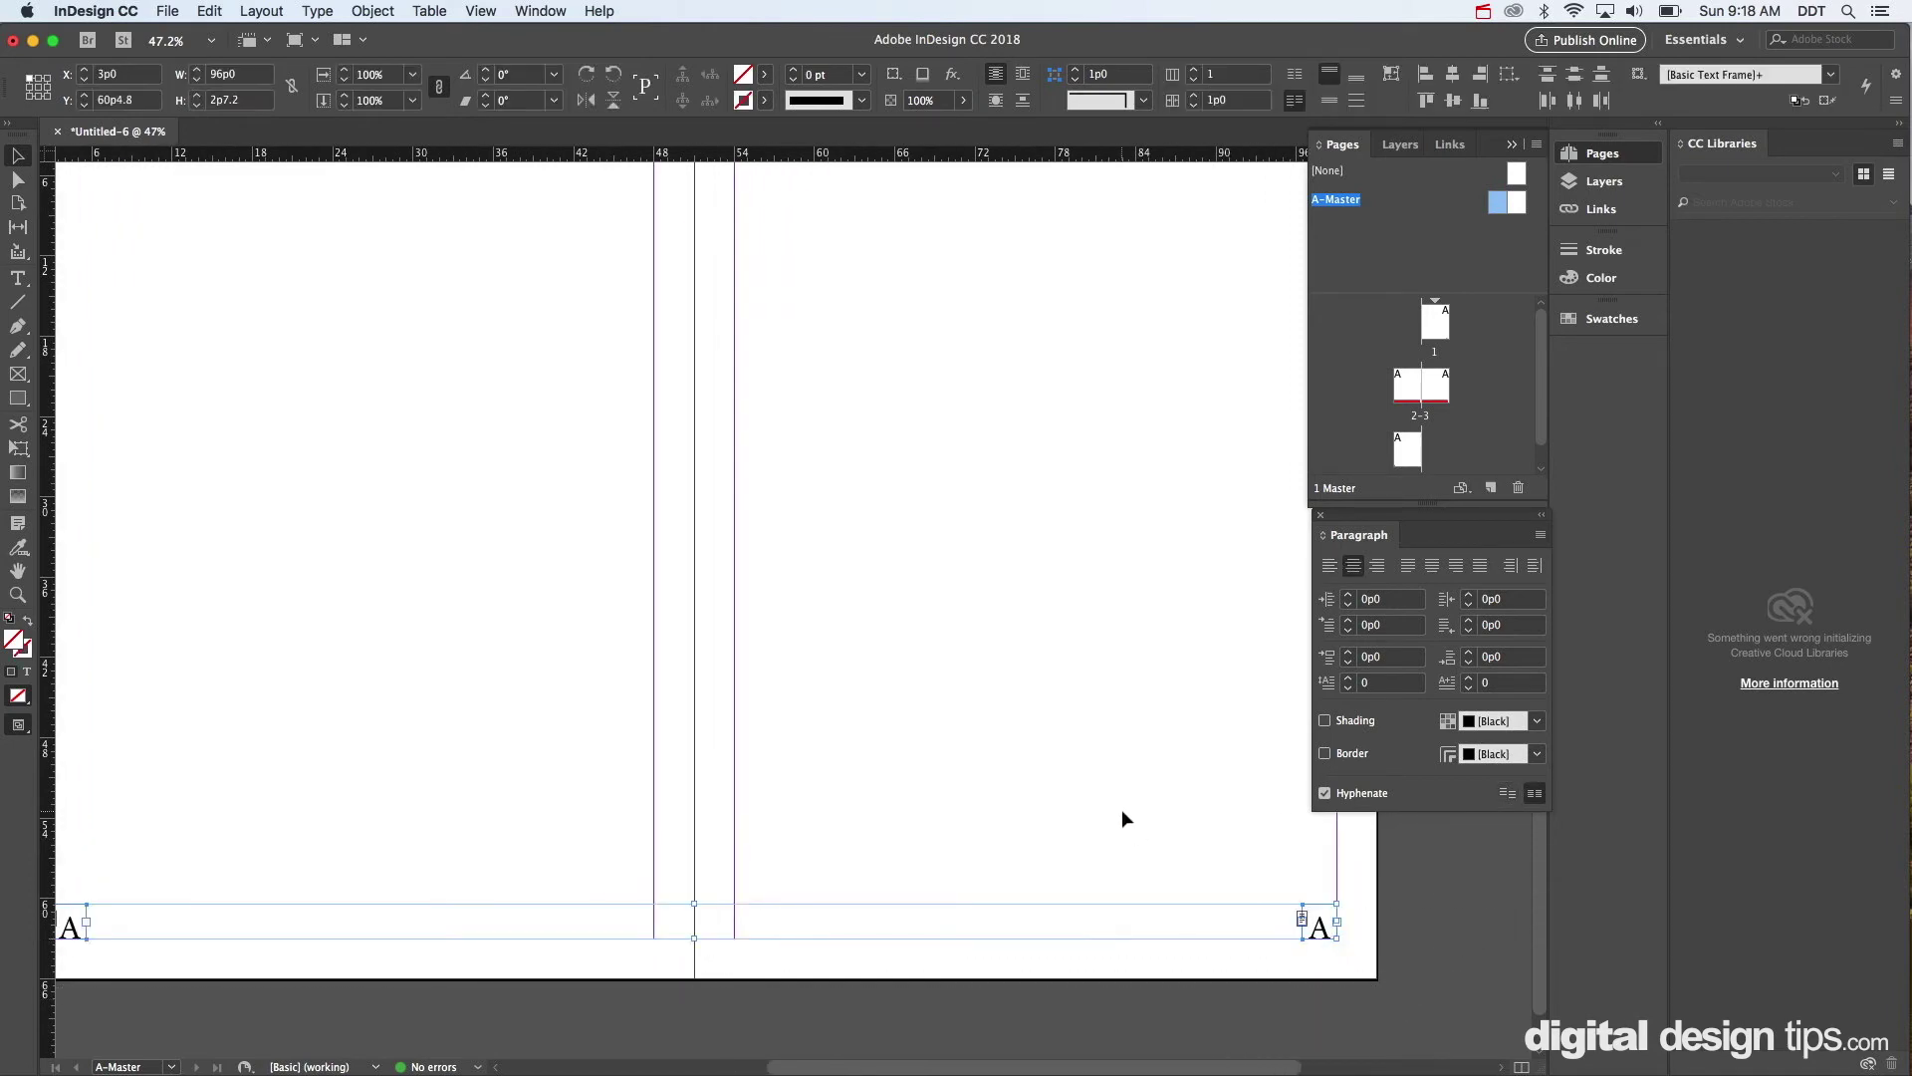
click(1604, 185)
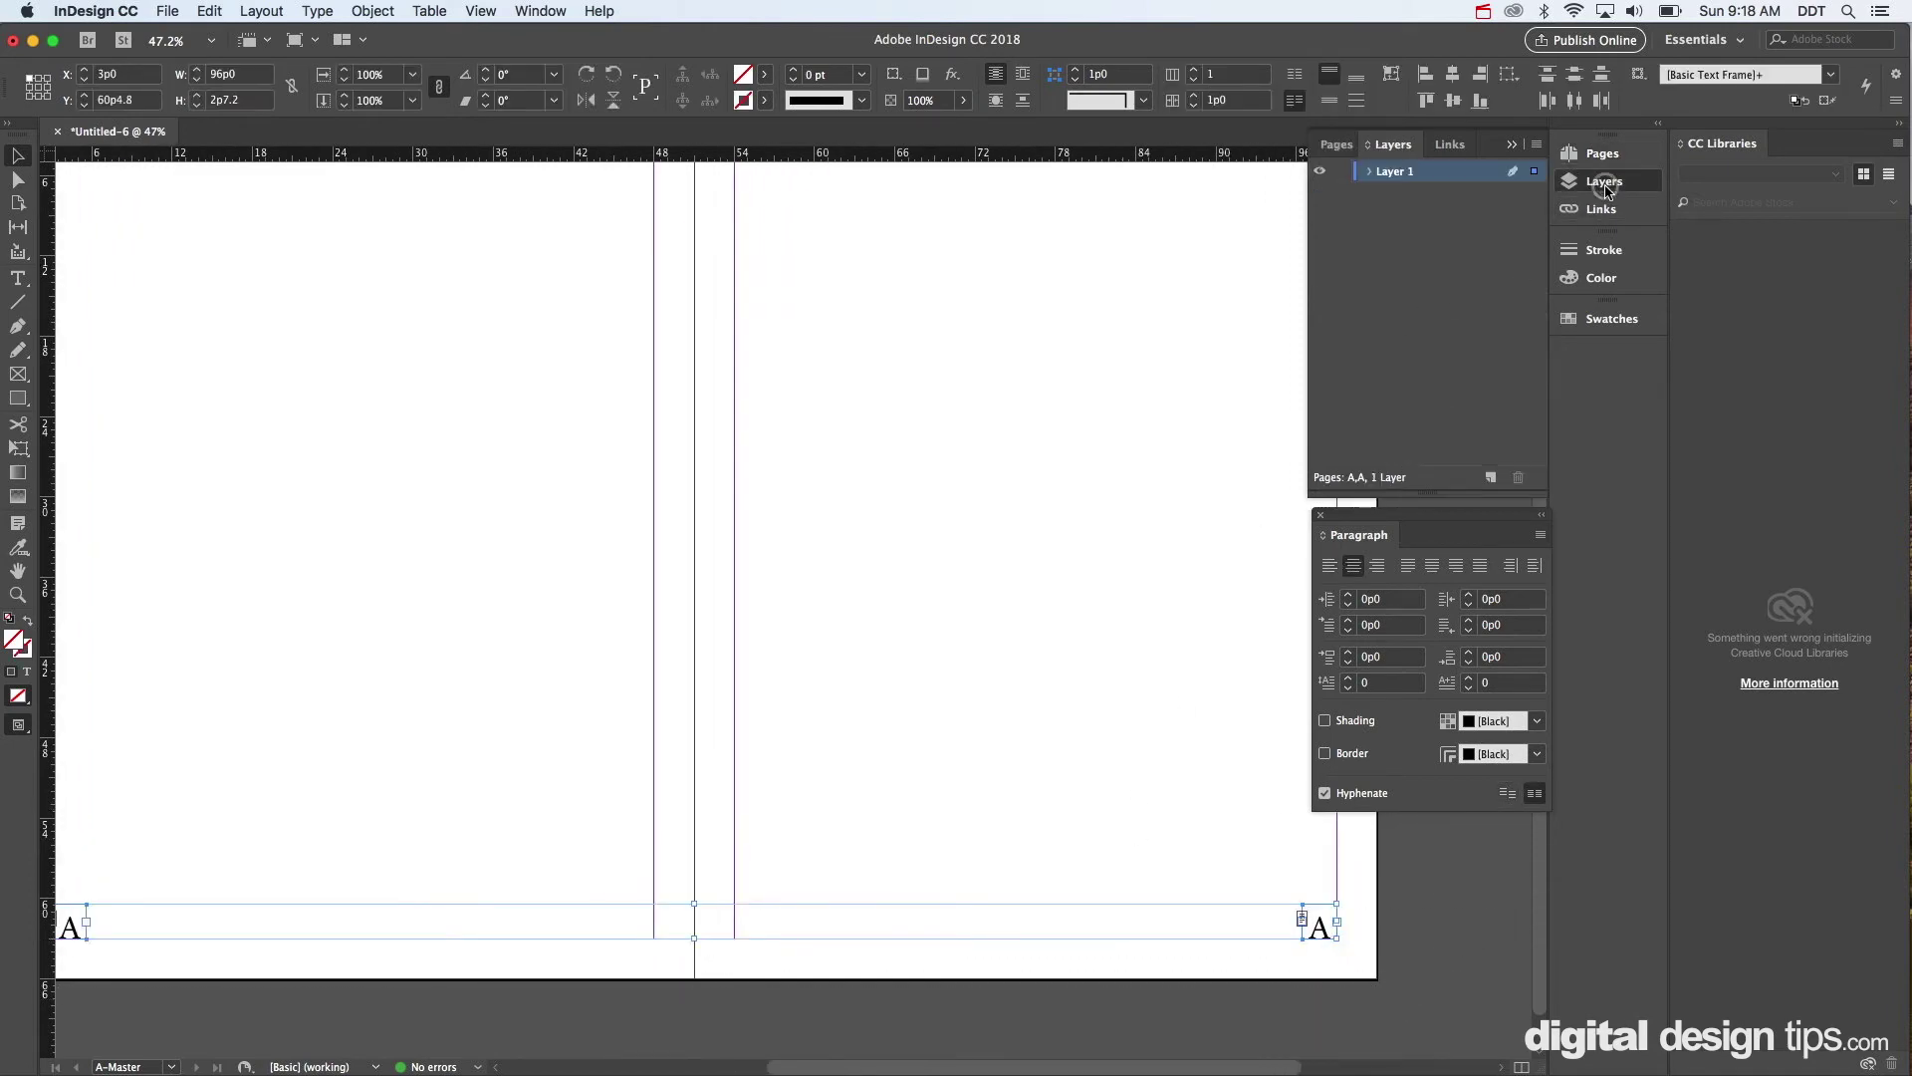
click(1481, 479)
drag(1399, 175, 1391, 201)
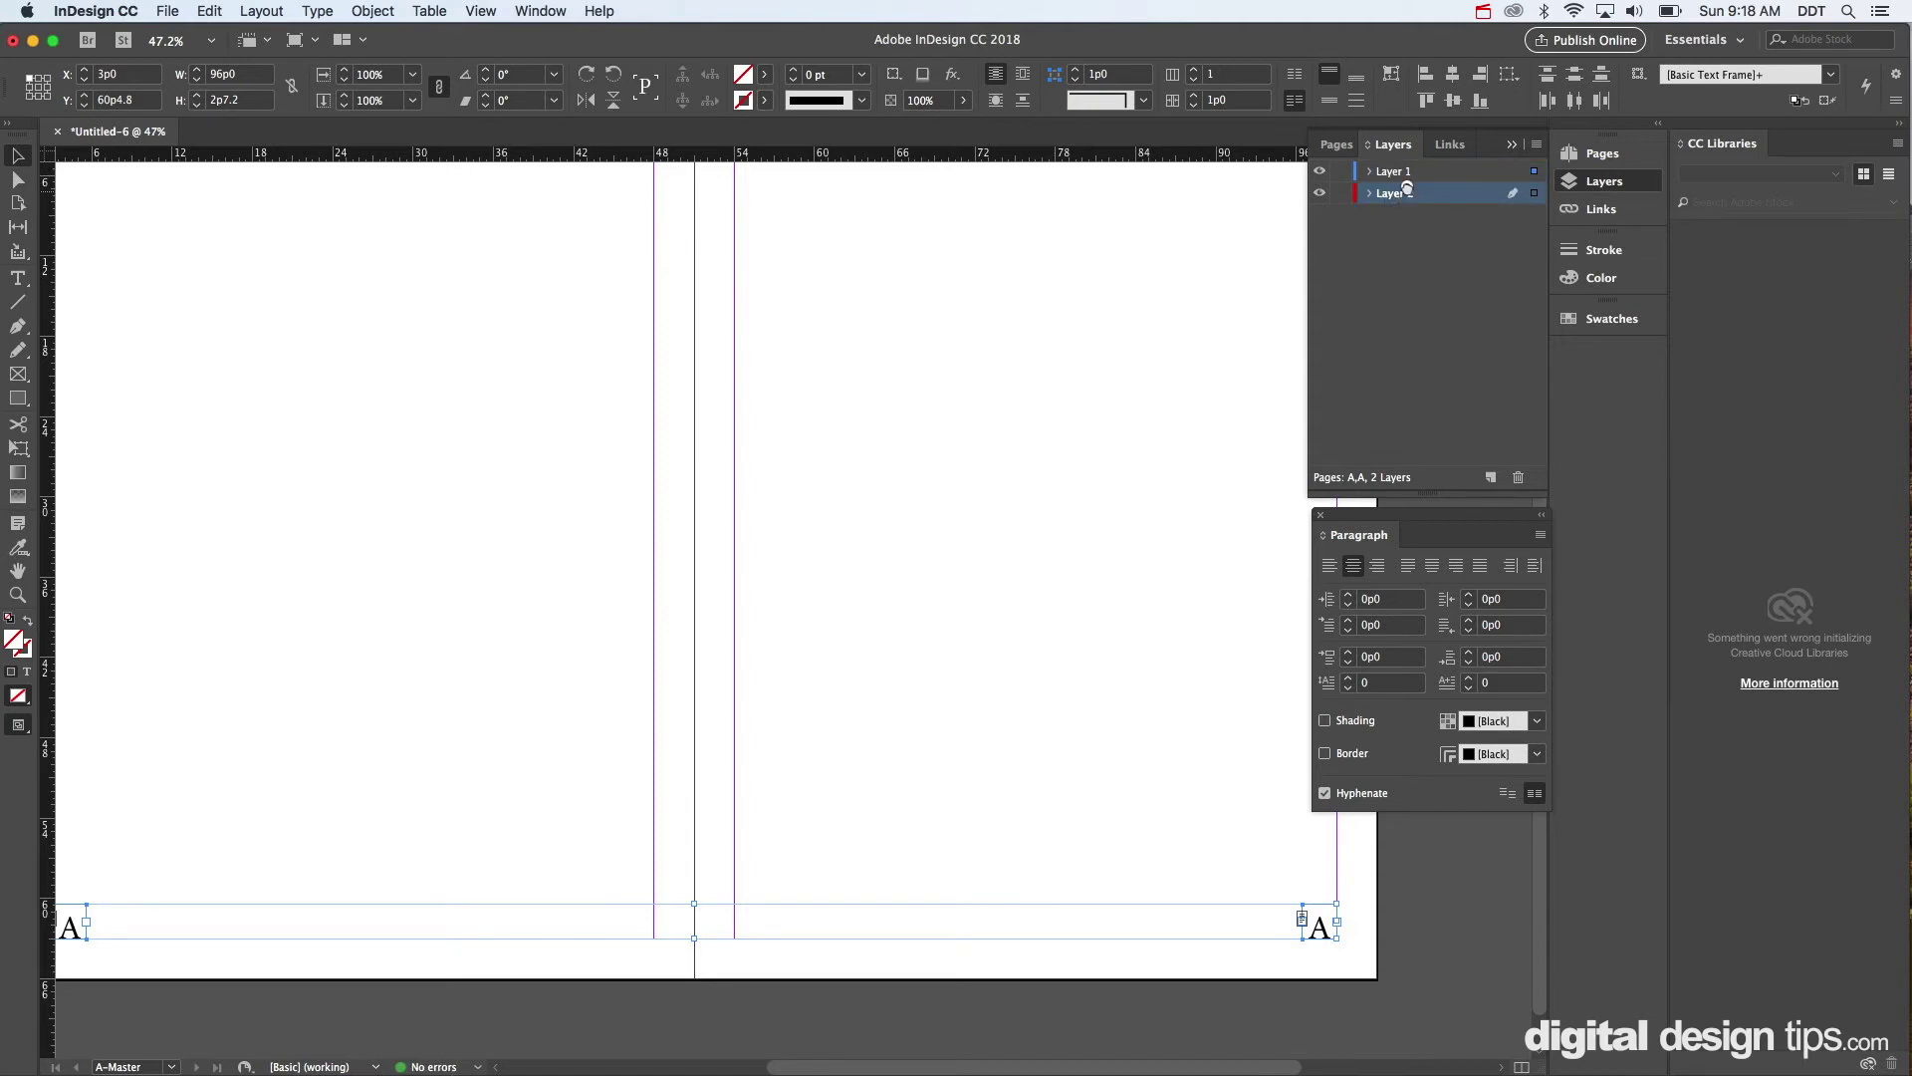
key(super+z)
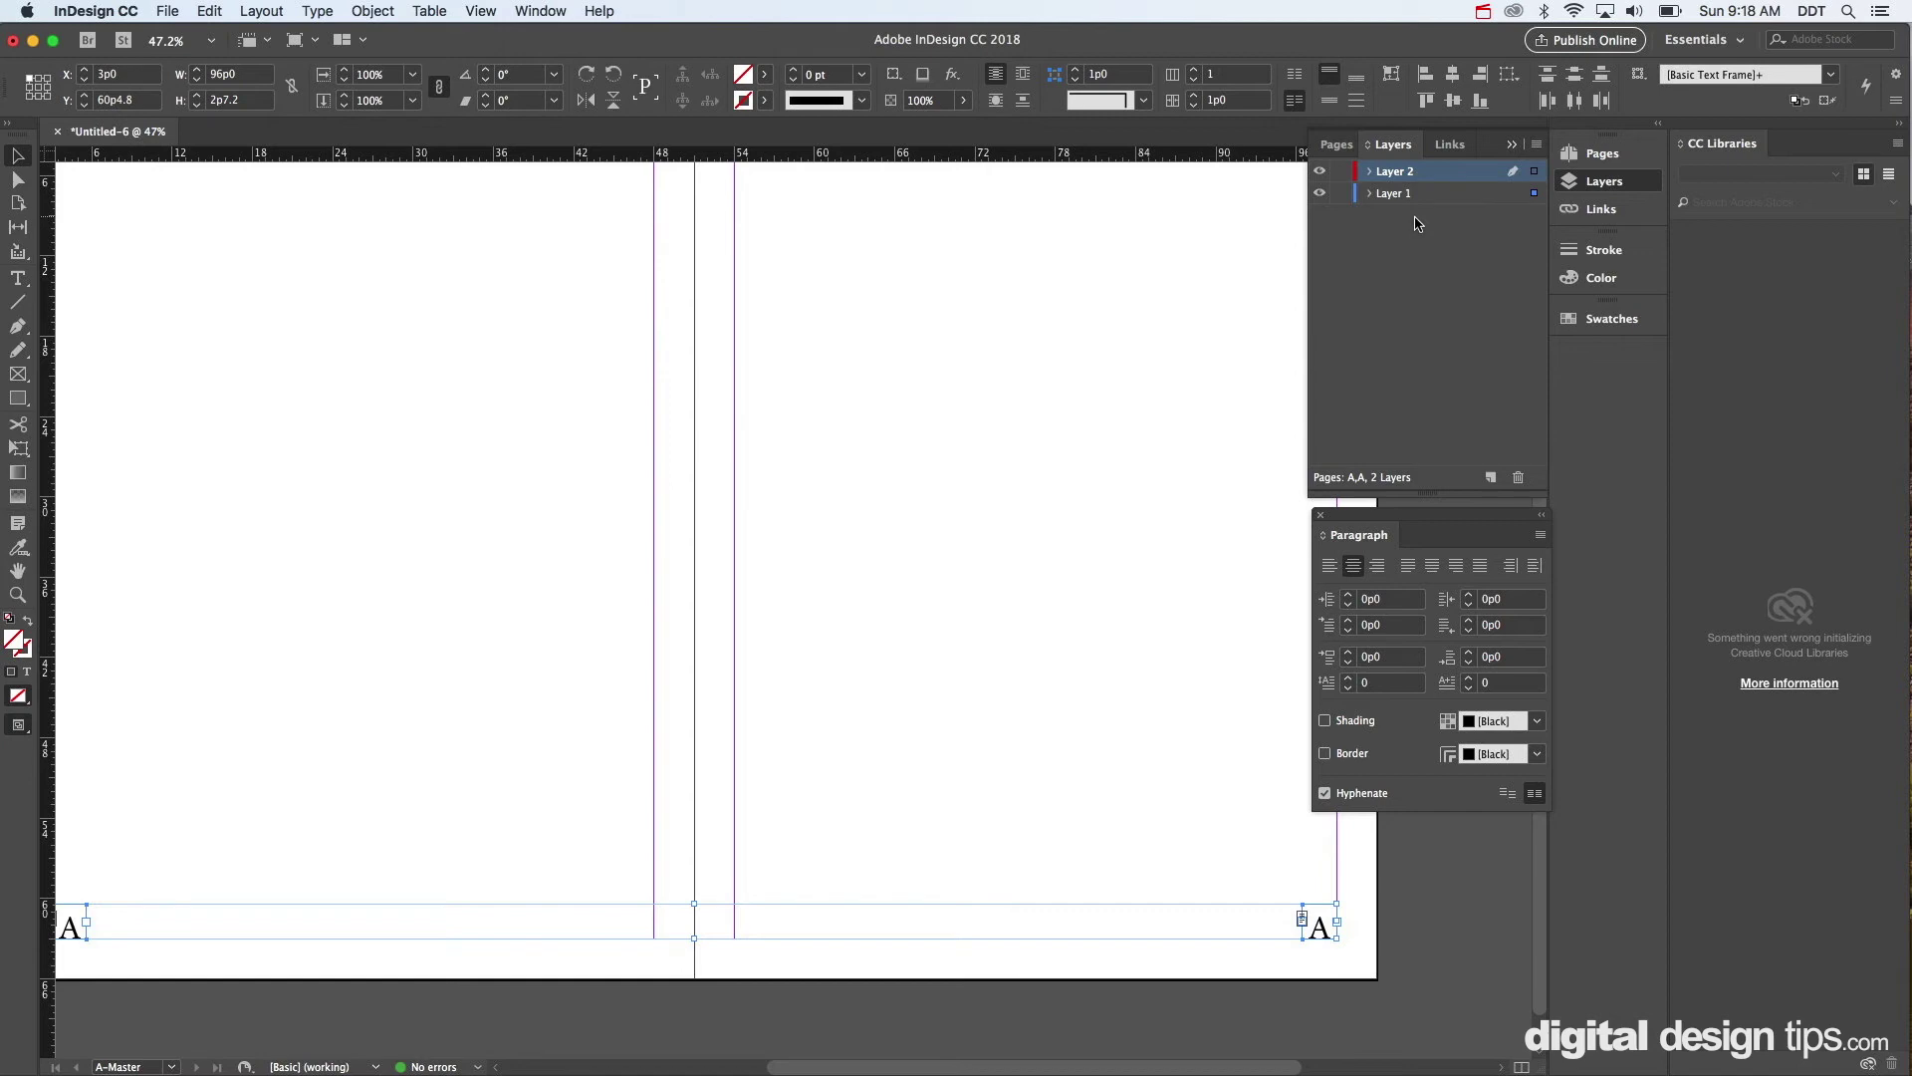
Cut the frames, paste them in place on Layer 2, and lock Layer 2.
click(209, 11)
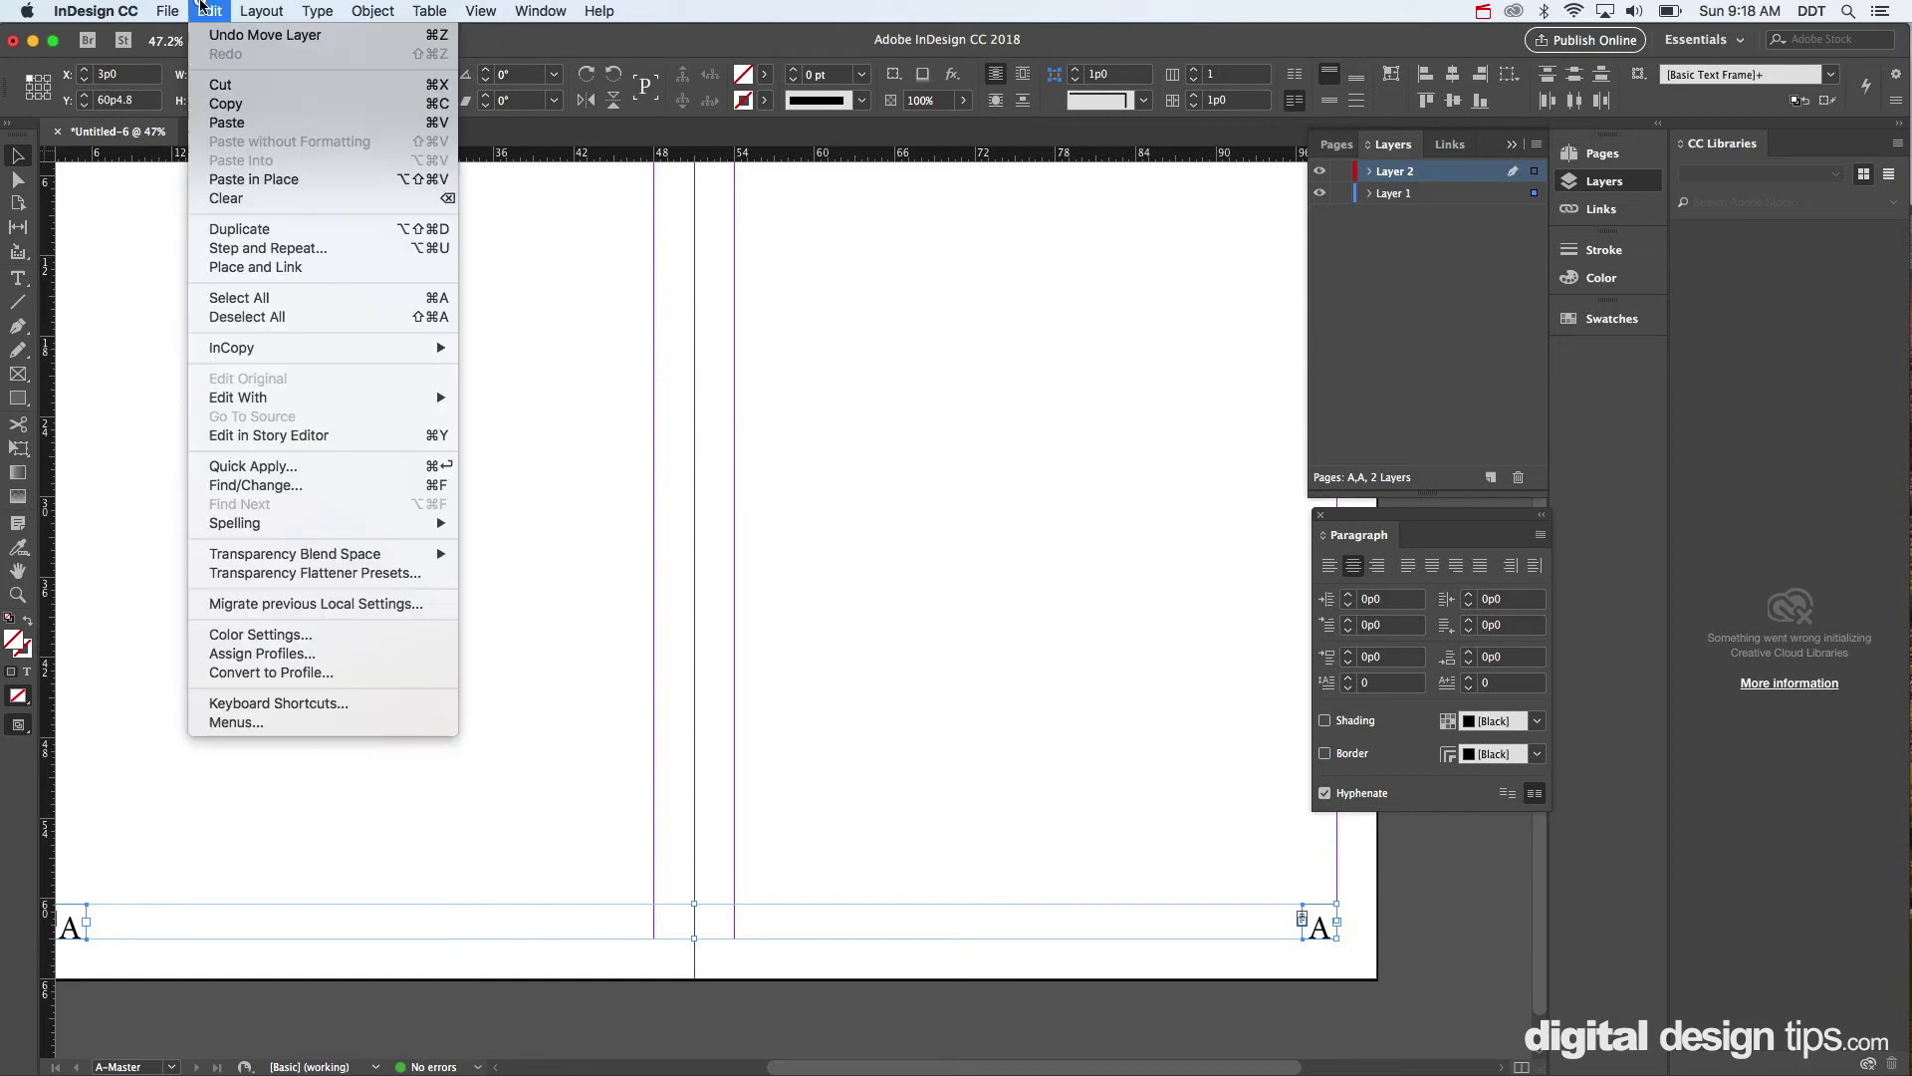
click(236, 86)
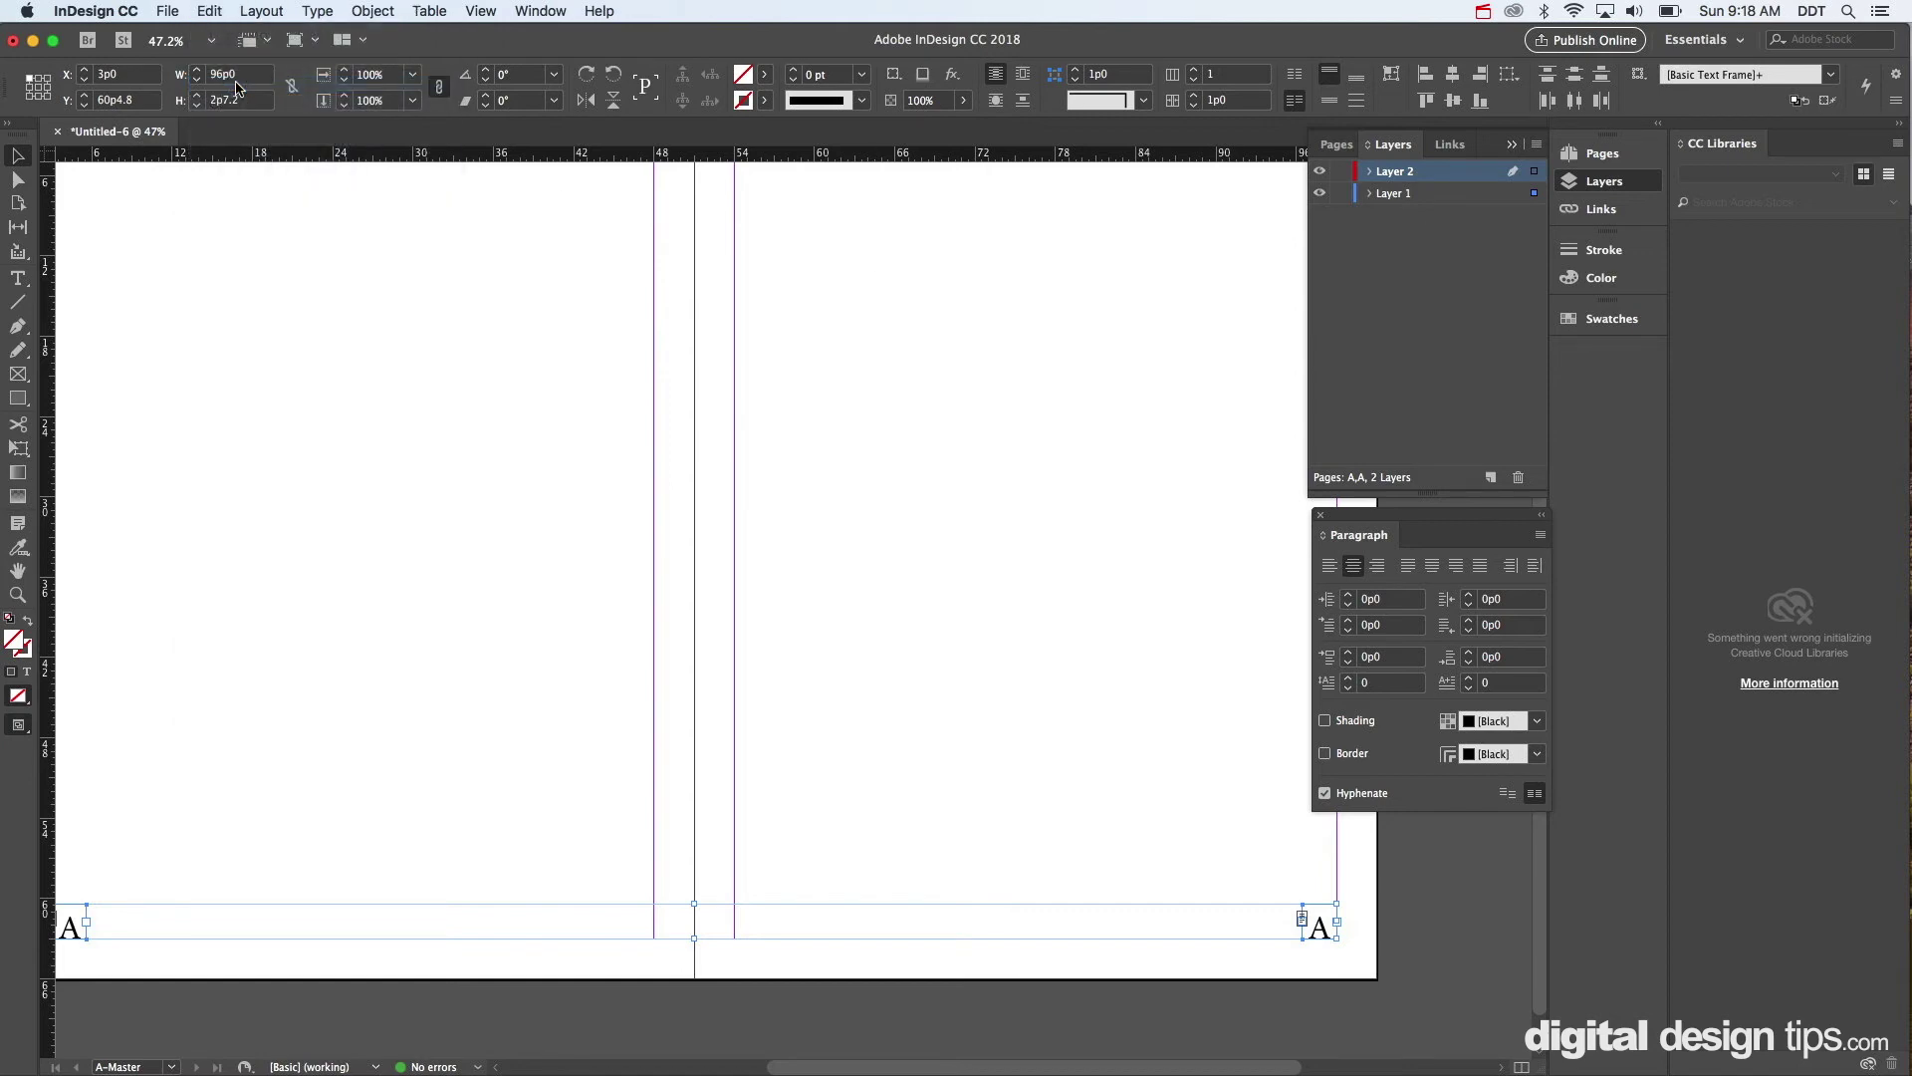
click(1404, 192)
click(1402, 171)
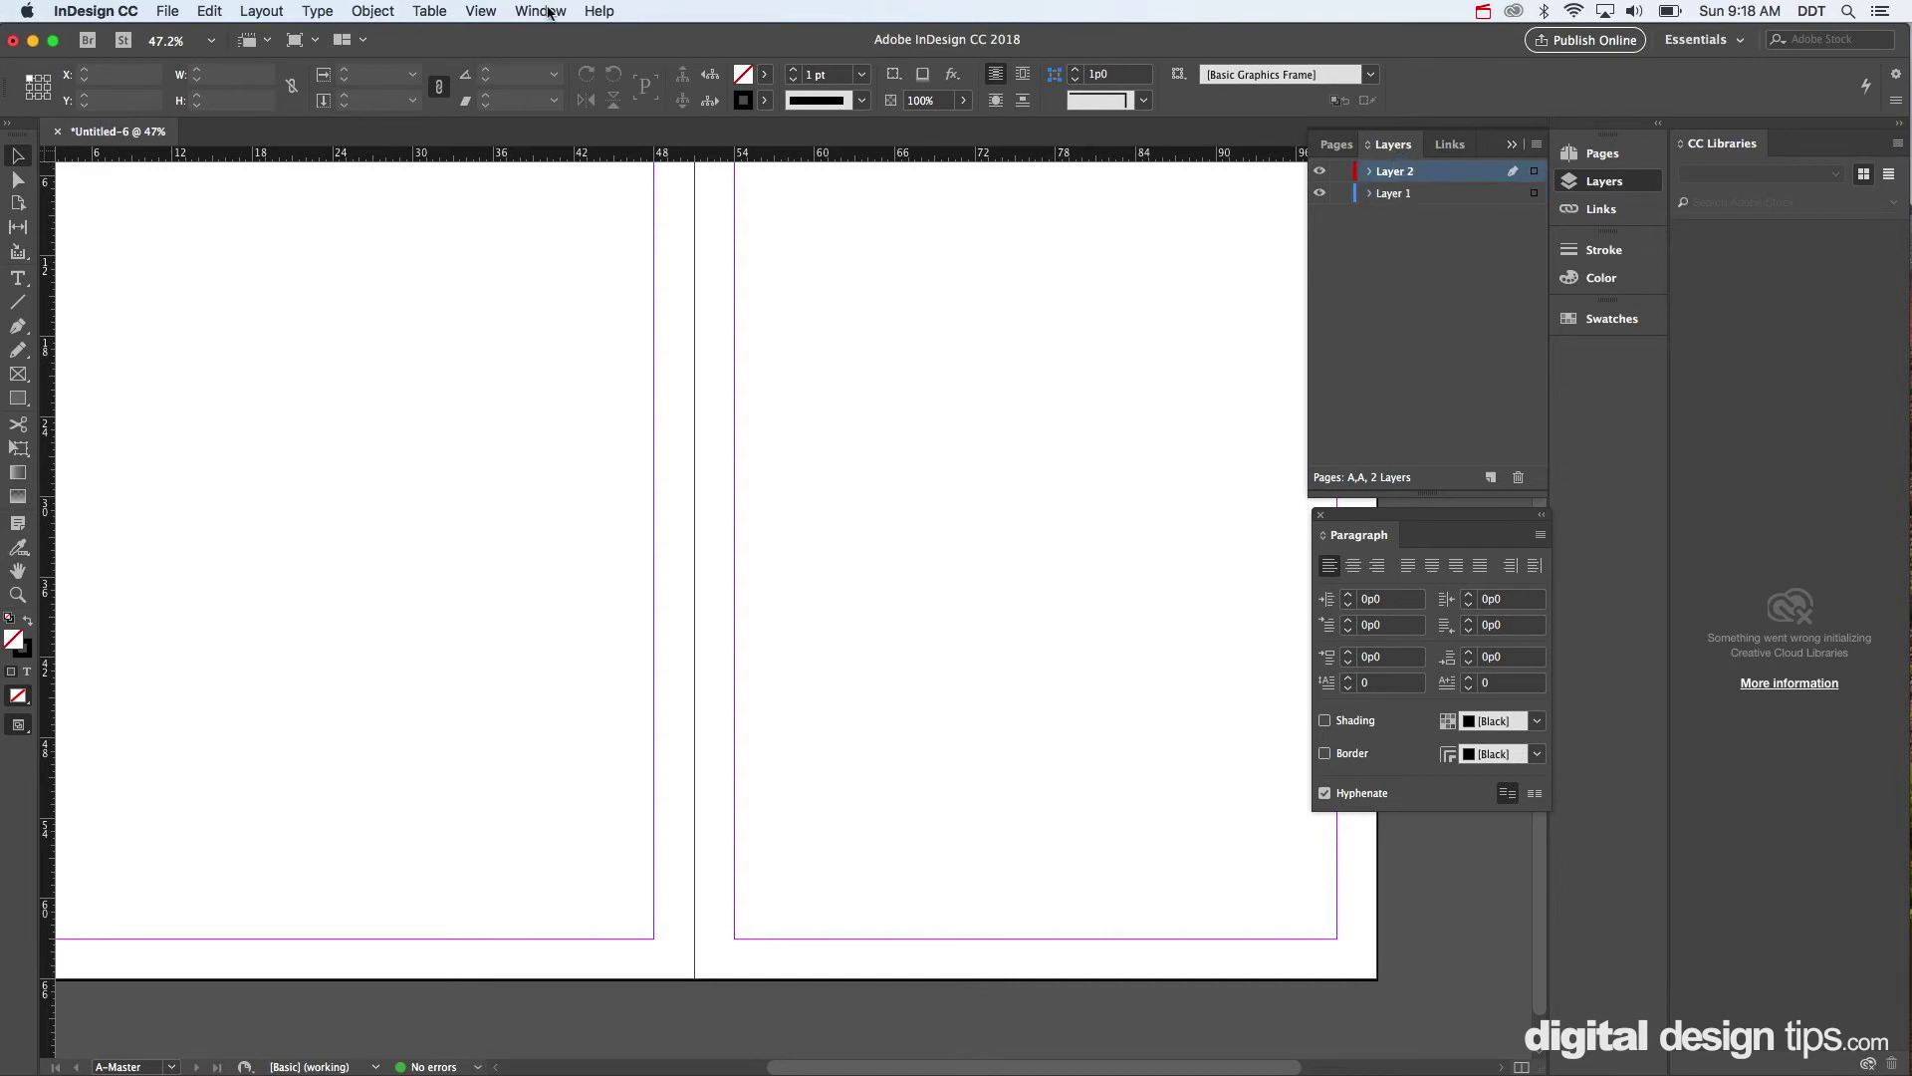
click(204, 10)
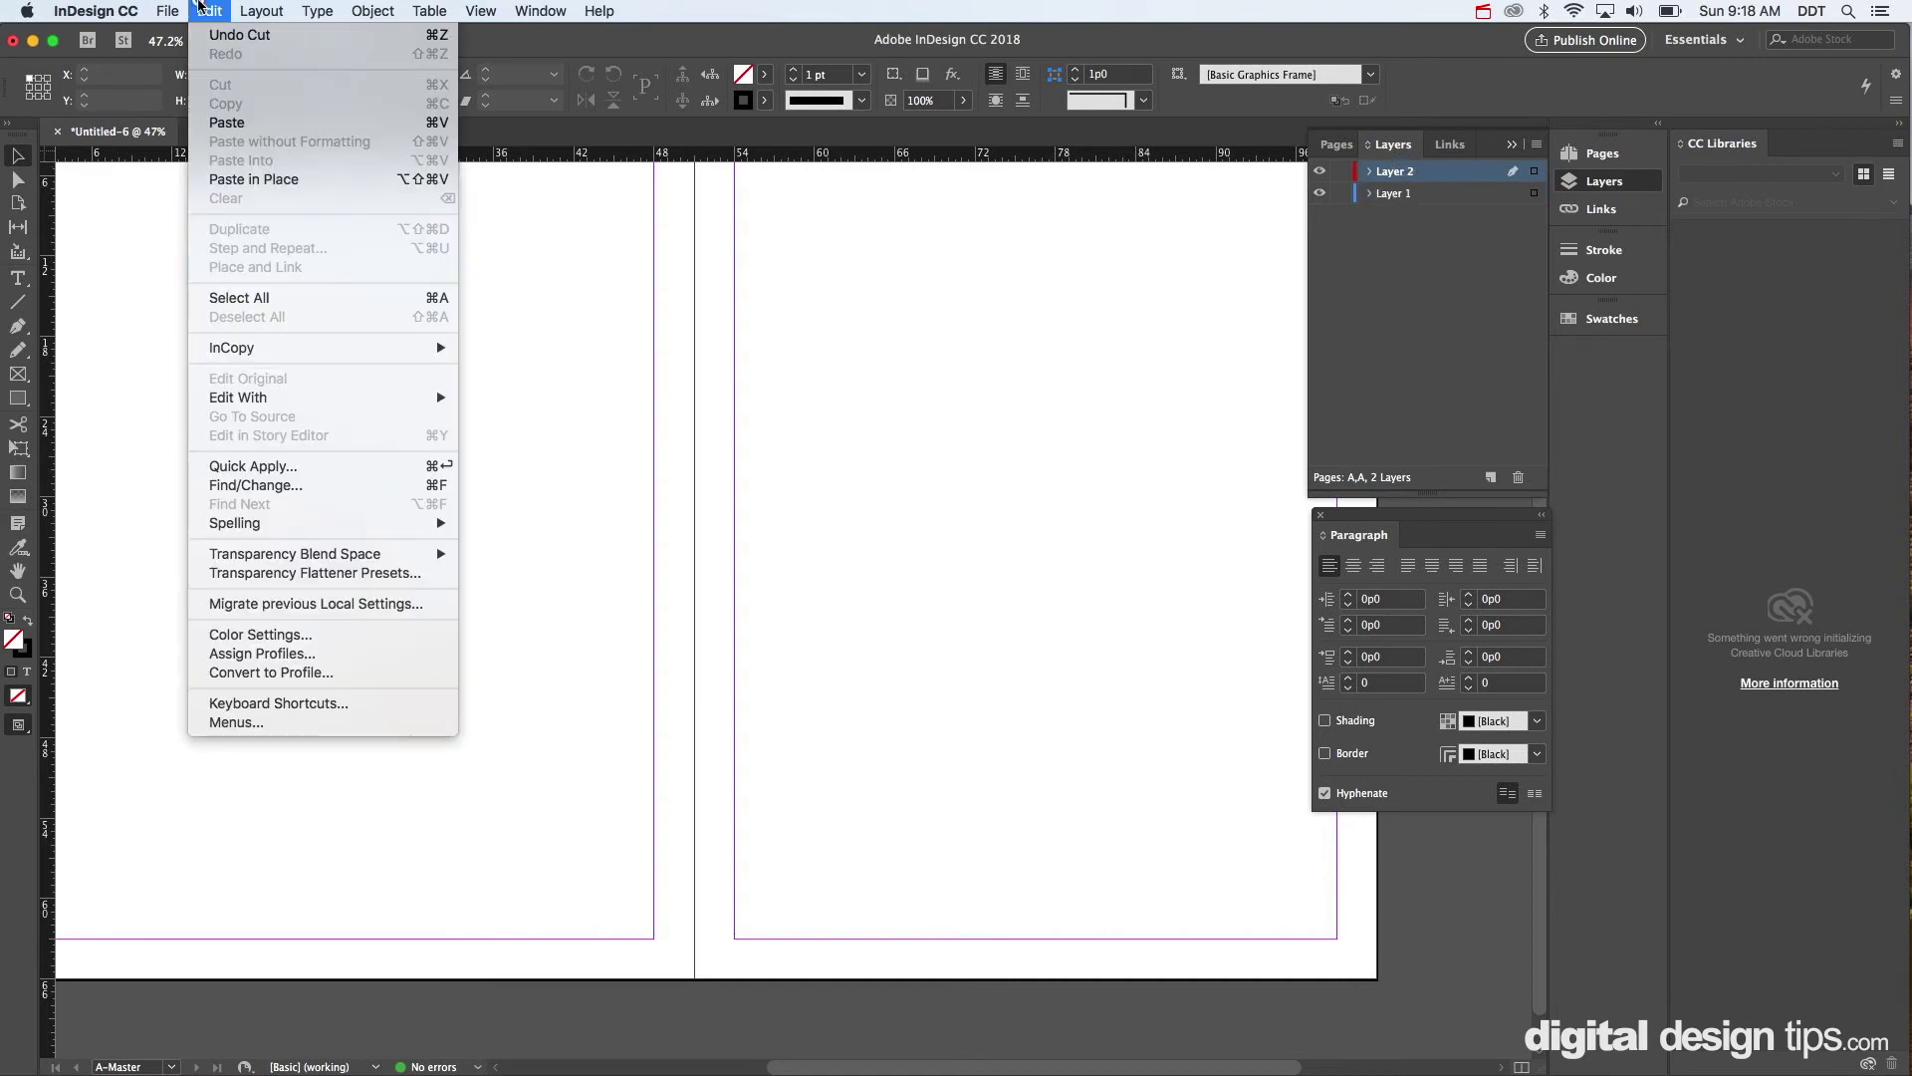
click(283, 181)
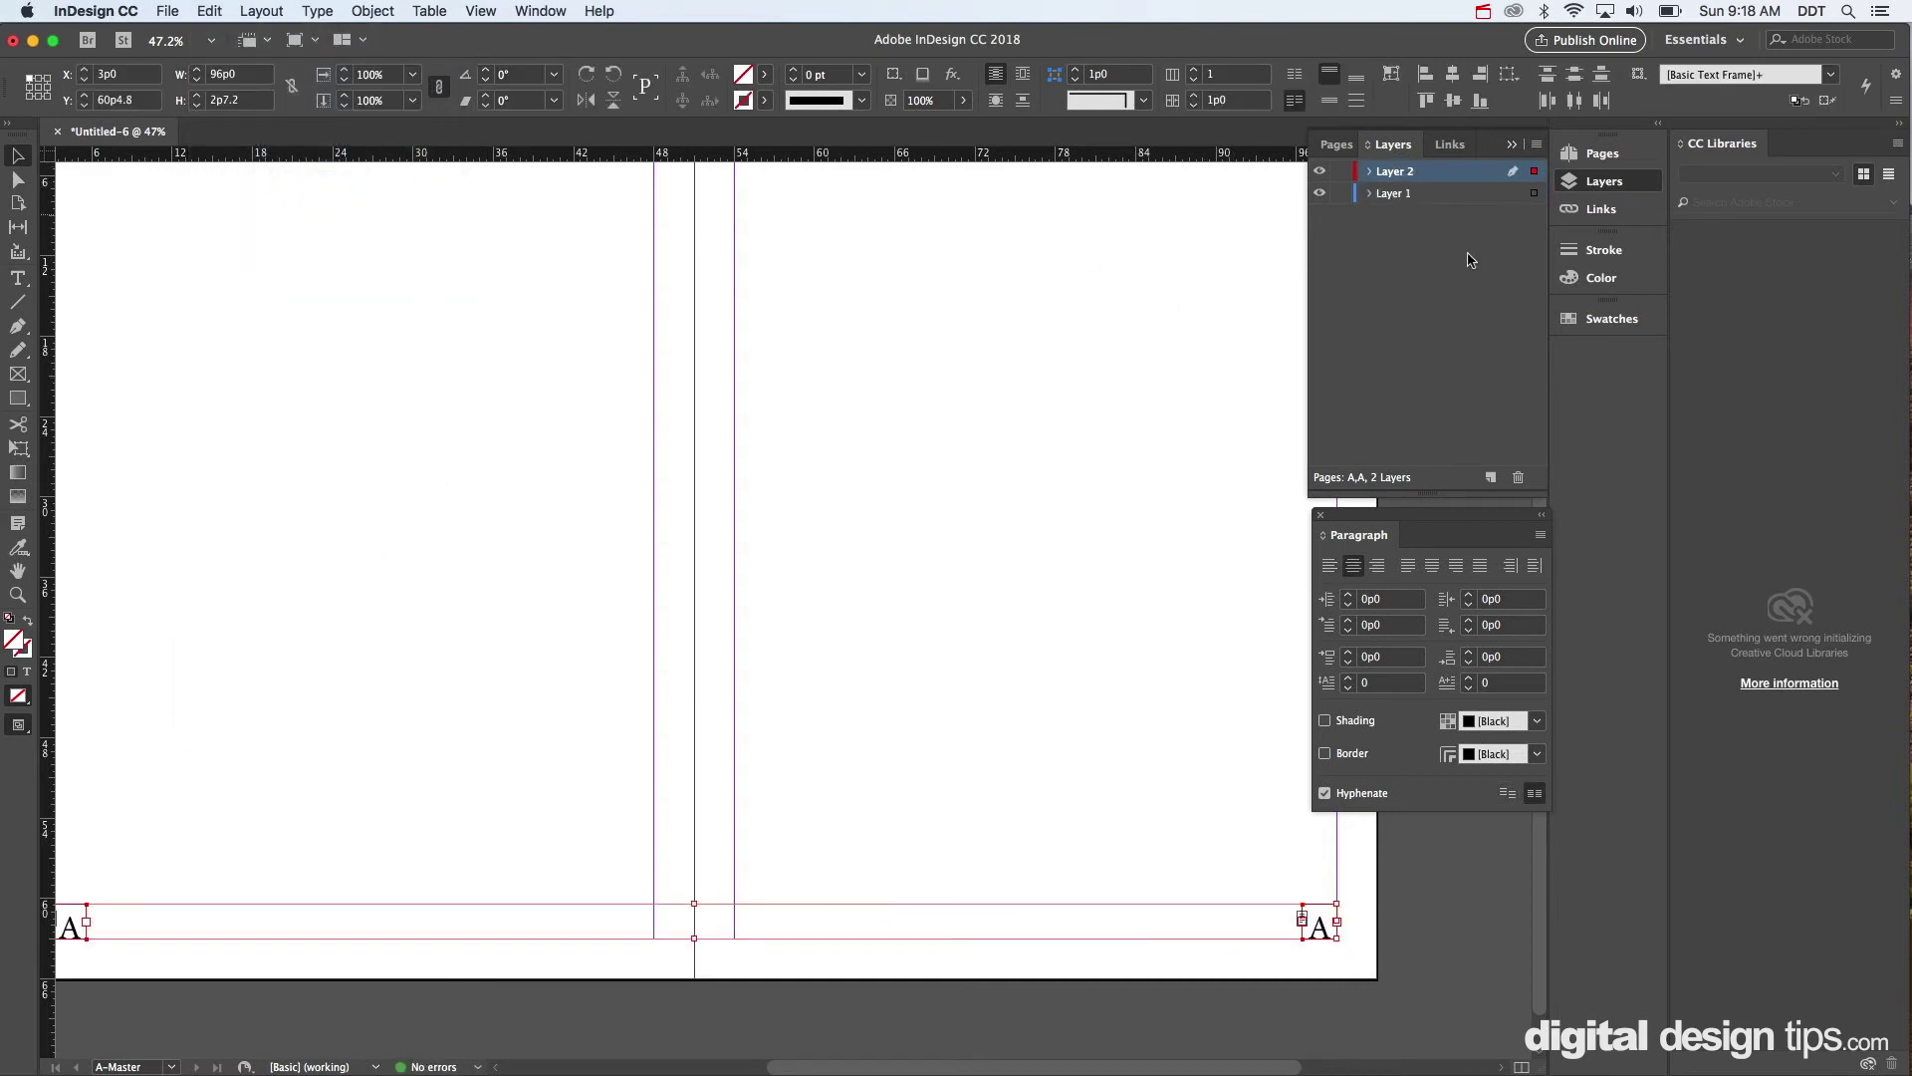
click(1343, 171)
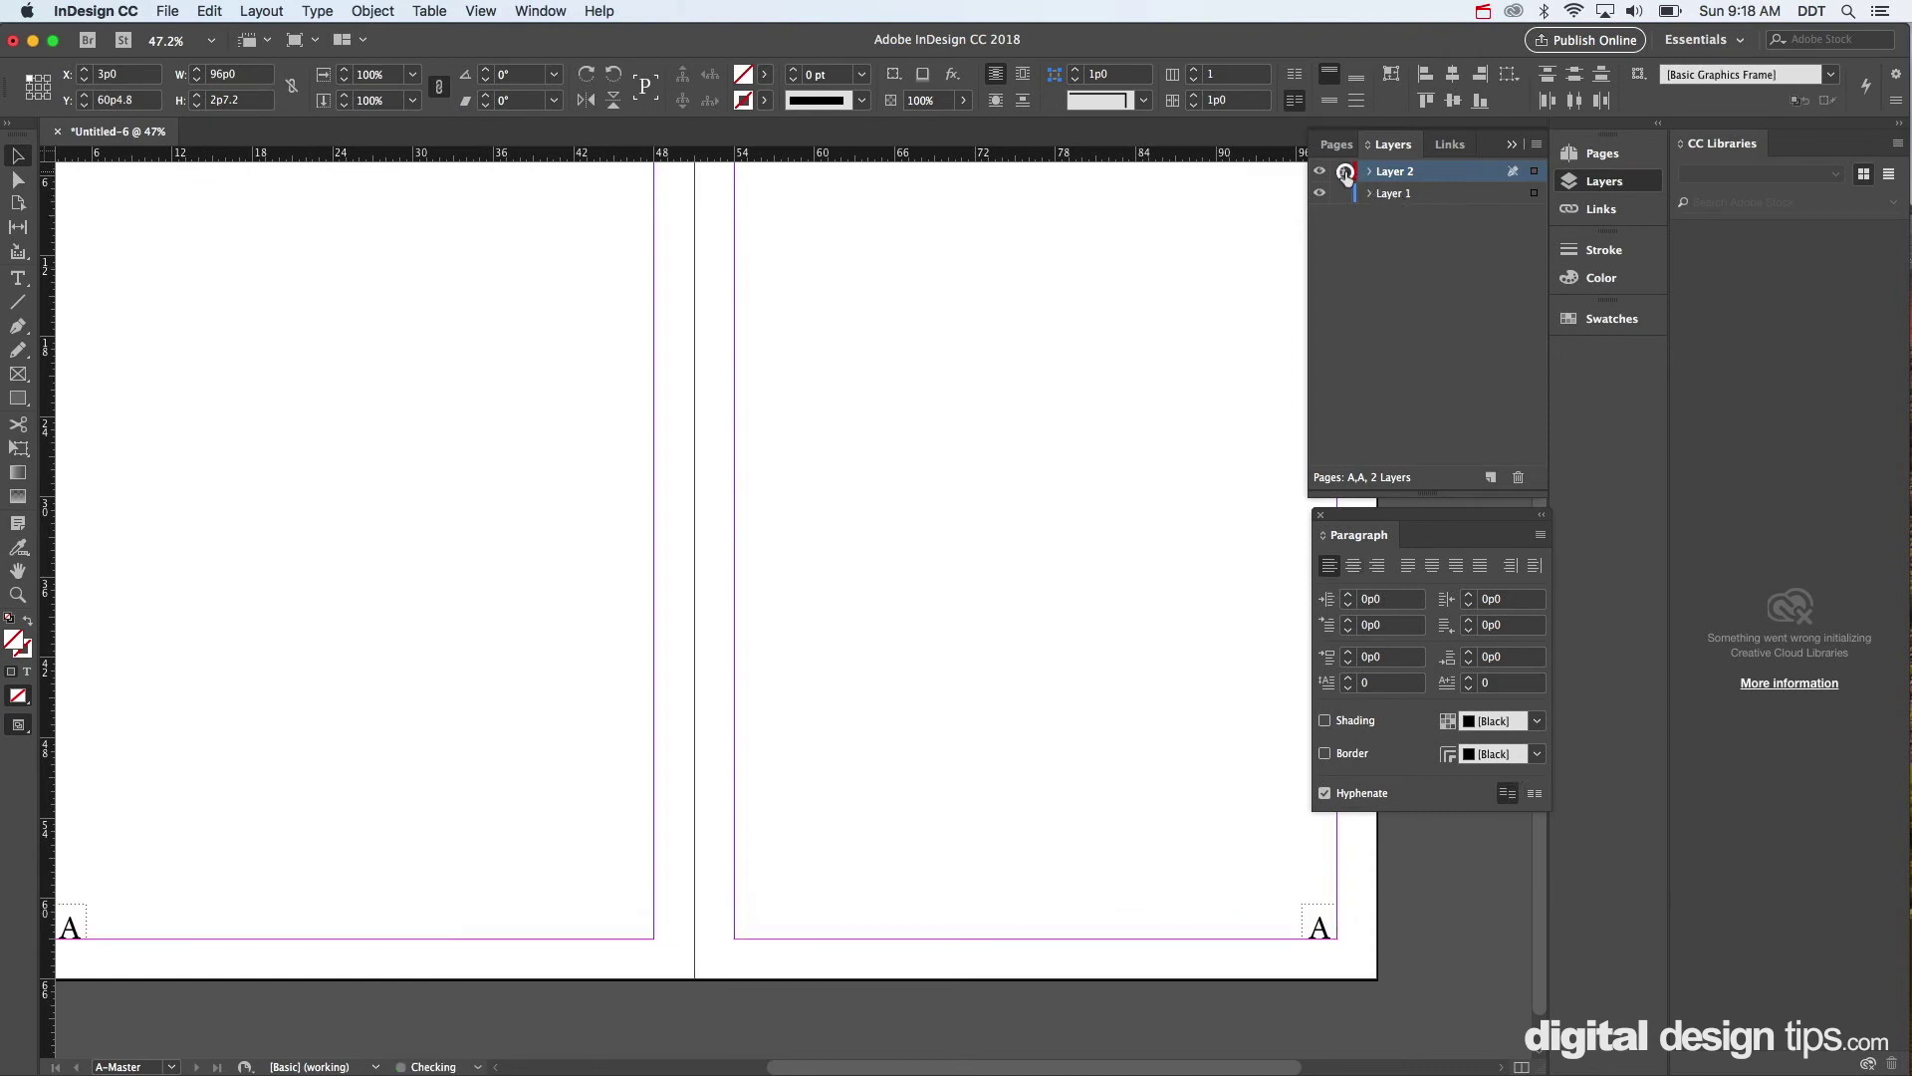
click(1393, 196)
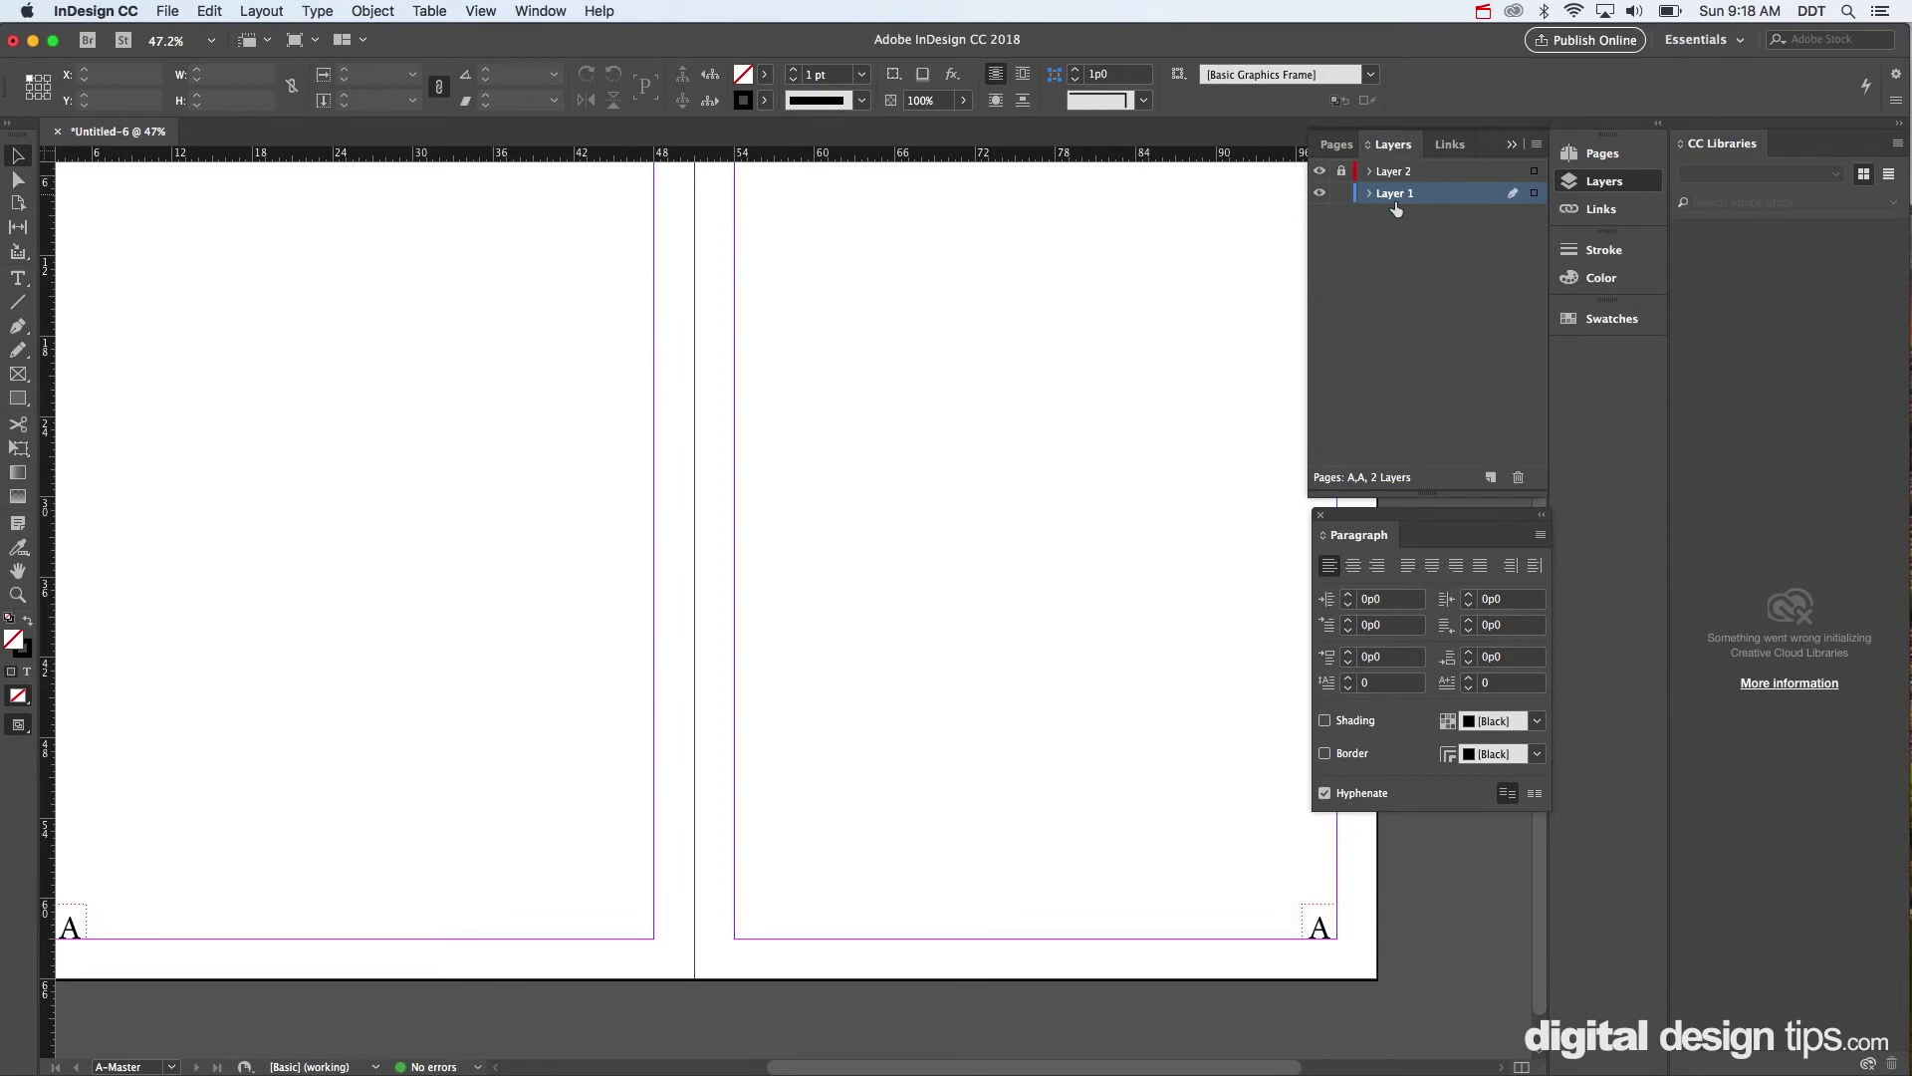
click(1344, 145)
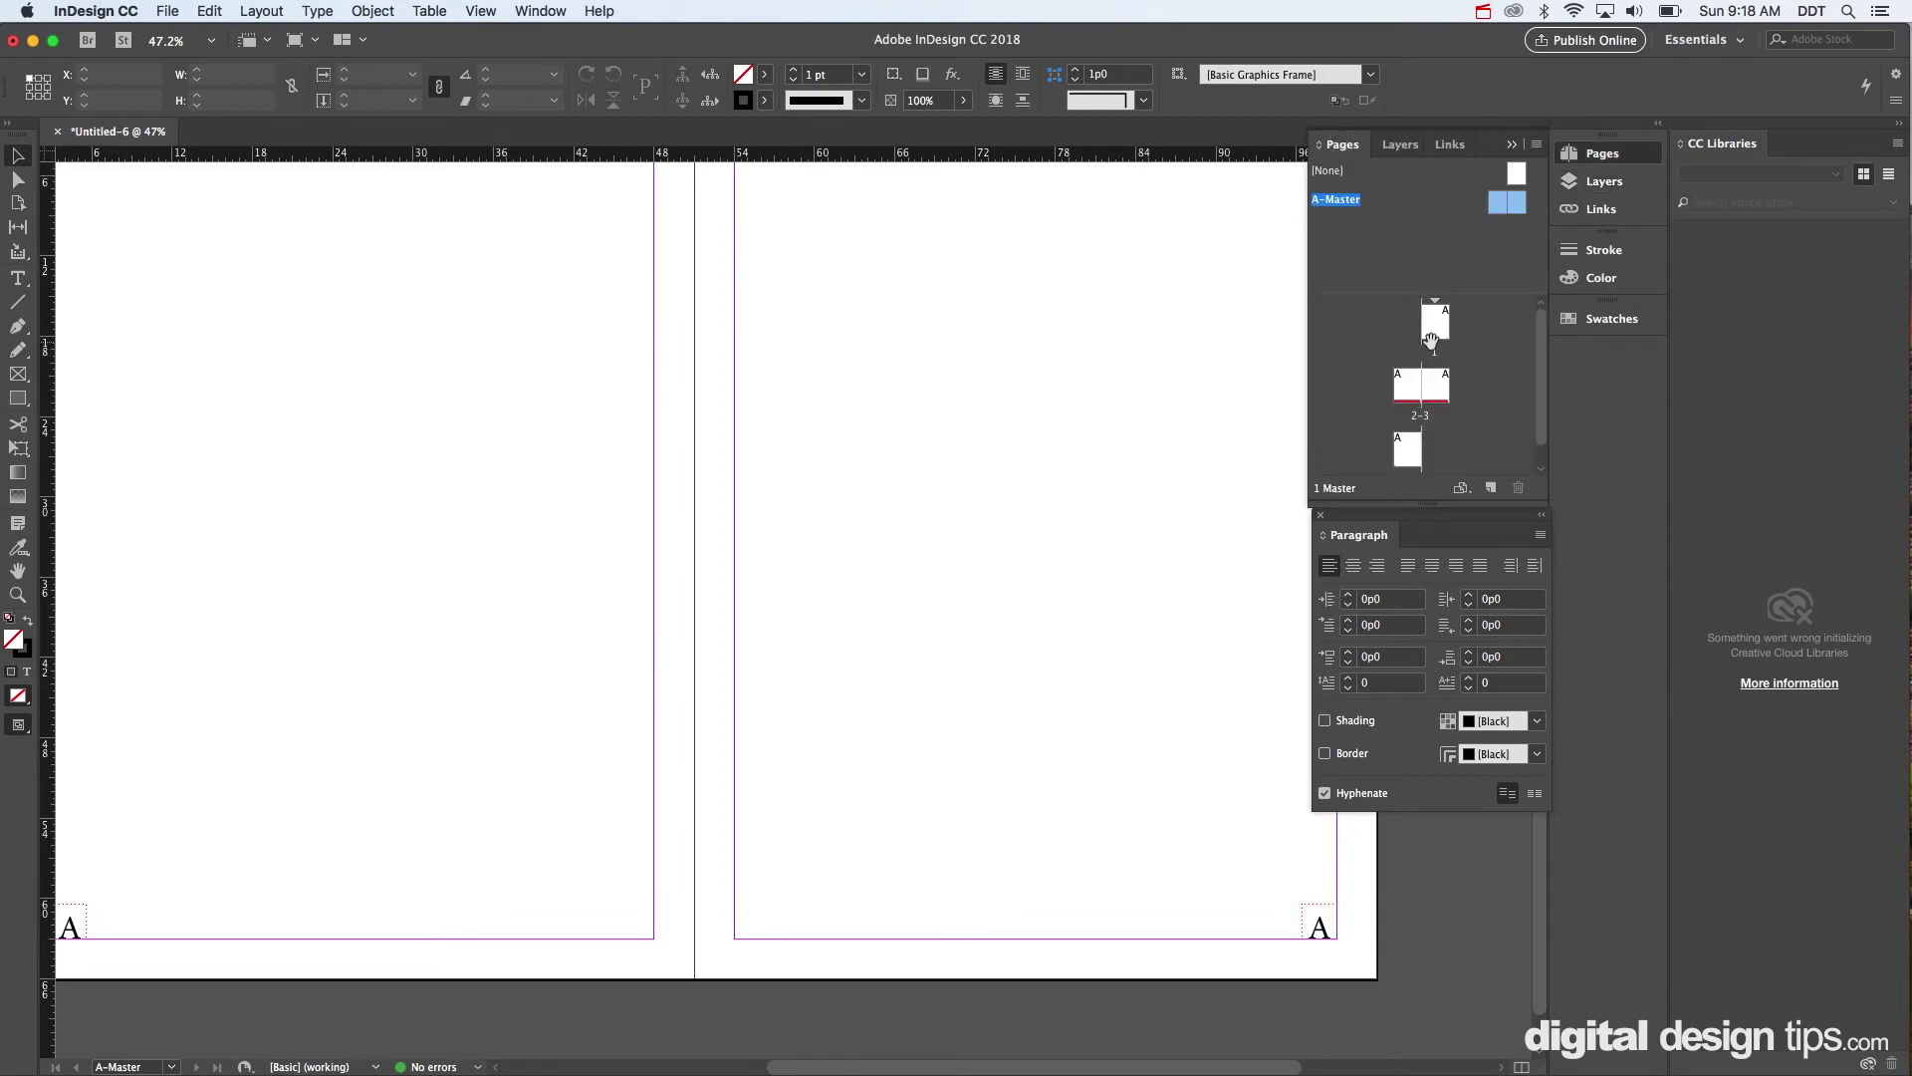
On spread 2-3, move the red bar up to check the page numbers, then back down.
double_click(1435, 385)
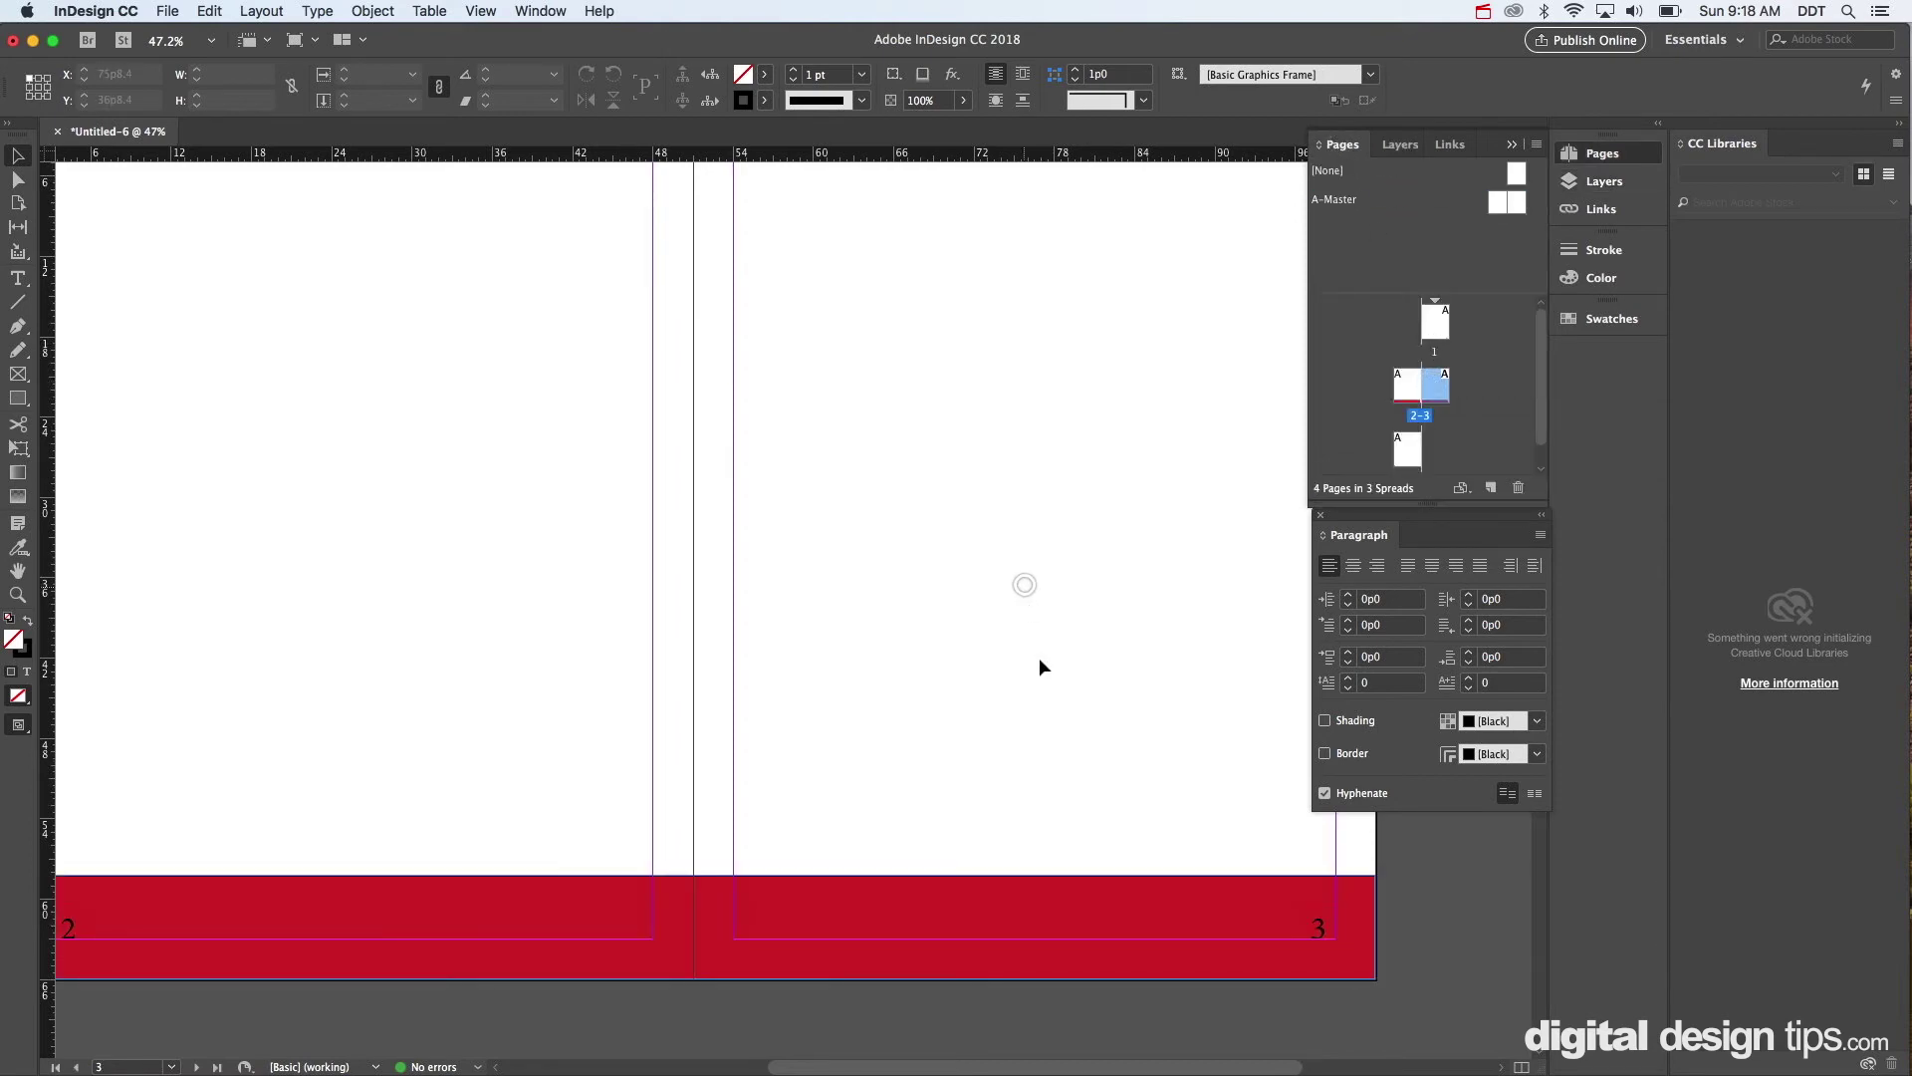
click(948, 934)
drag(909, 931, 907, 819)
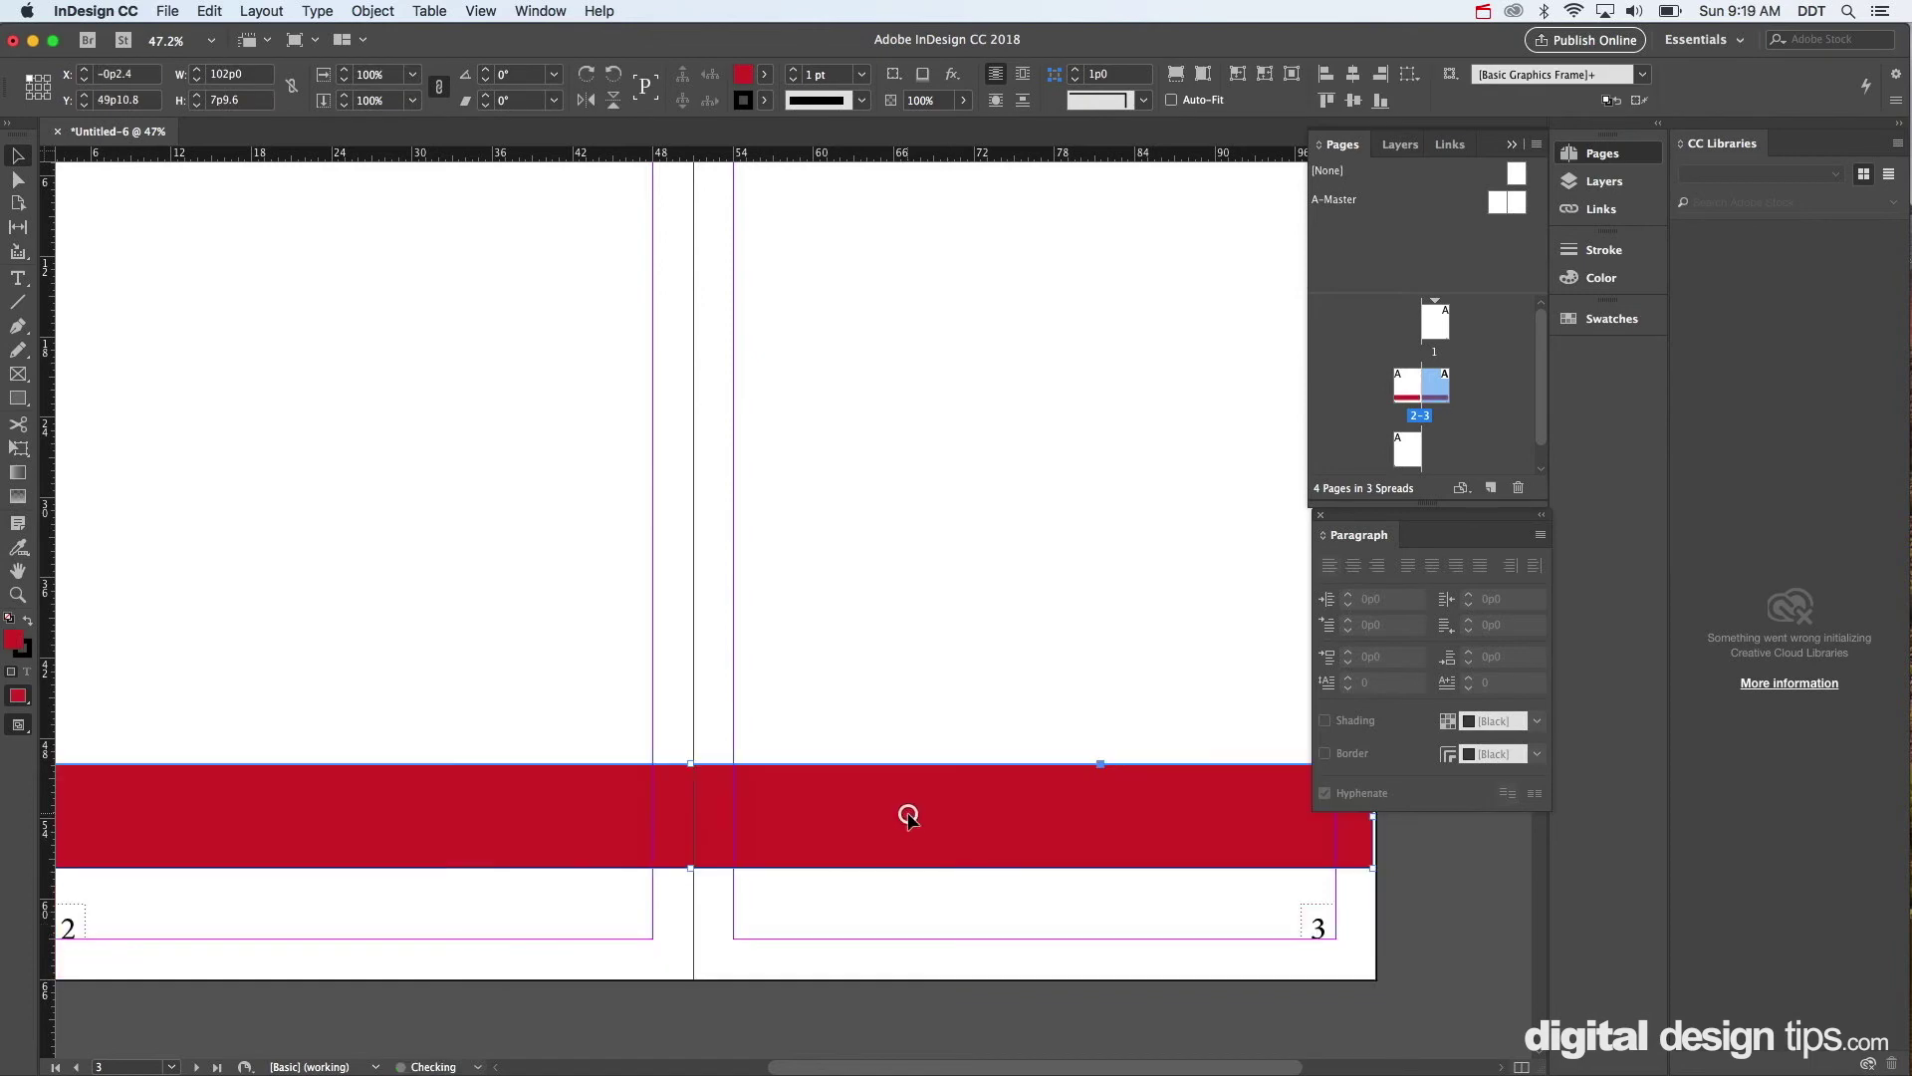
click(1386, 954)
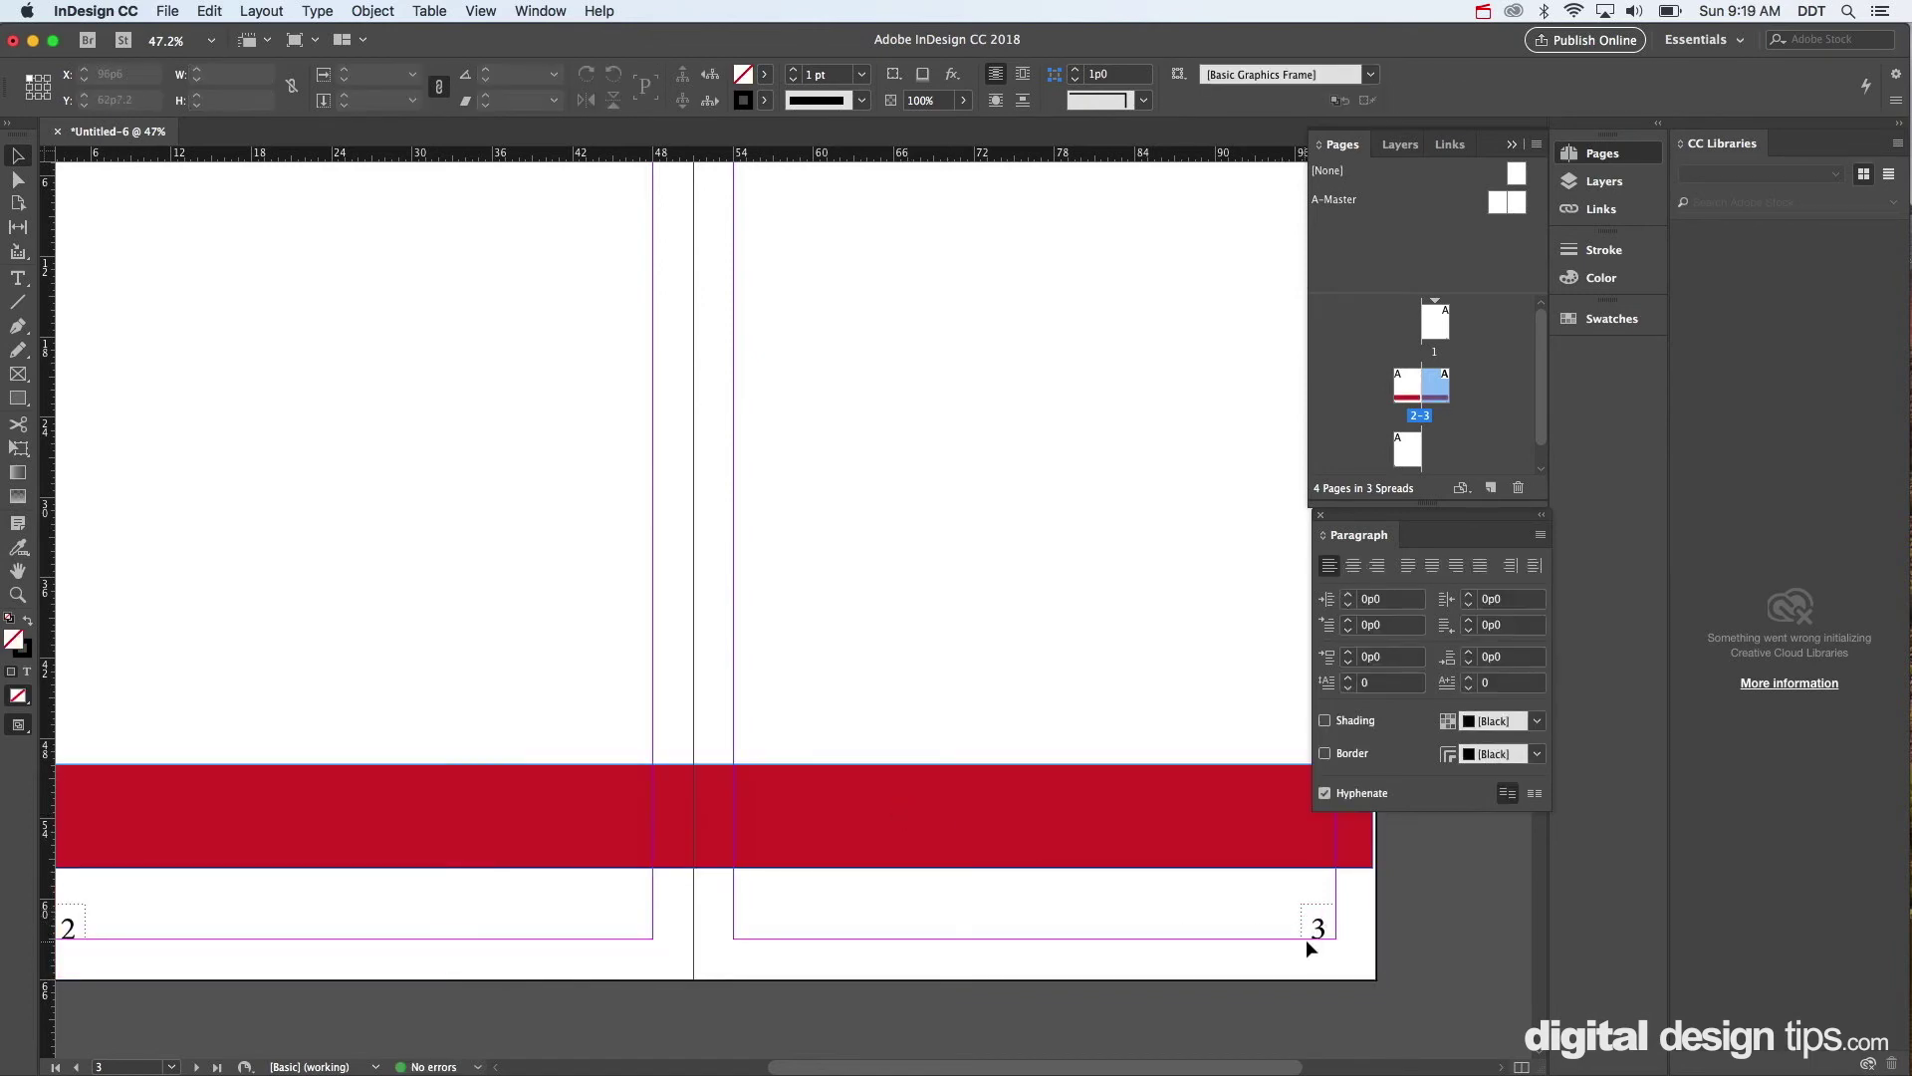
click(1399, 144)
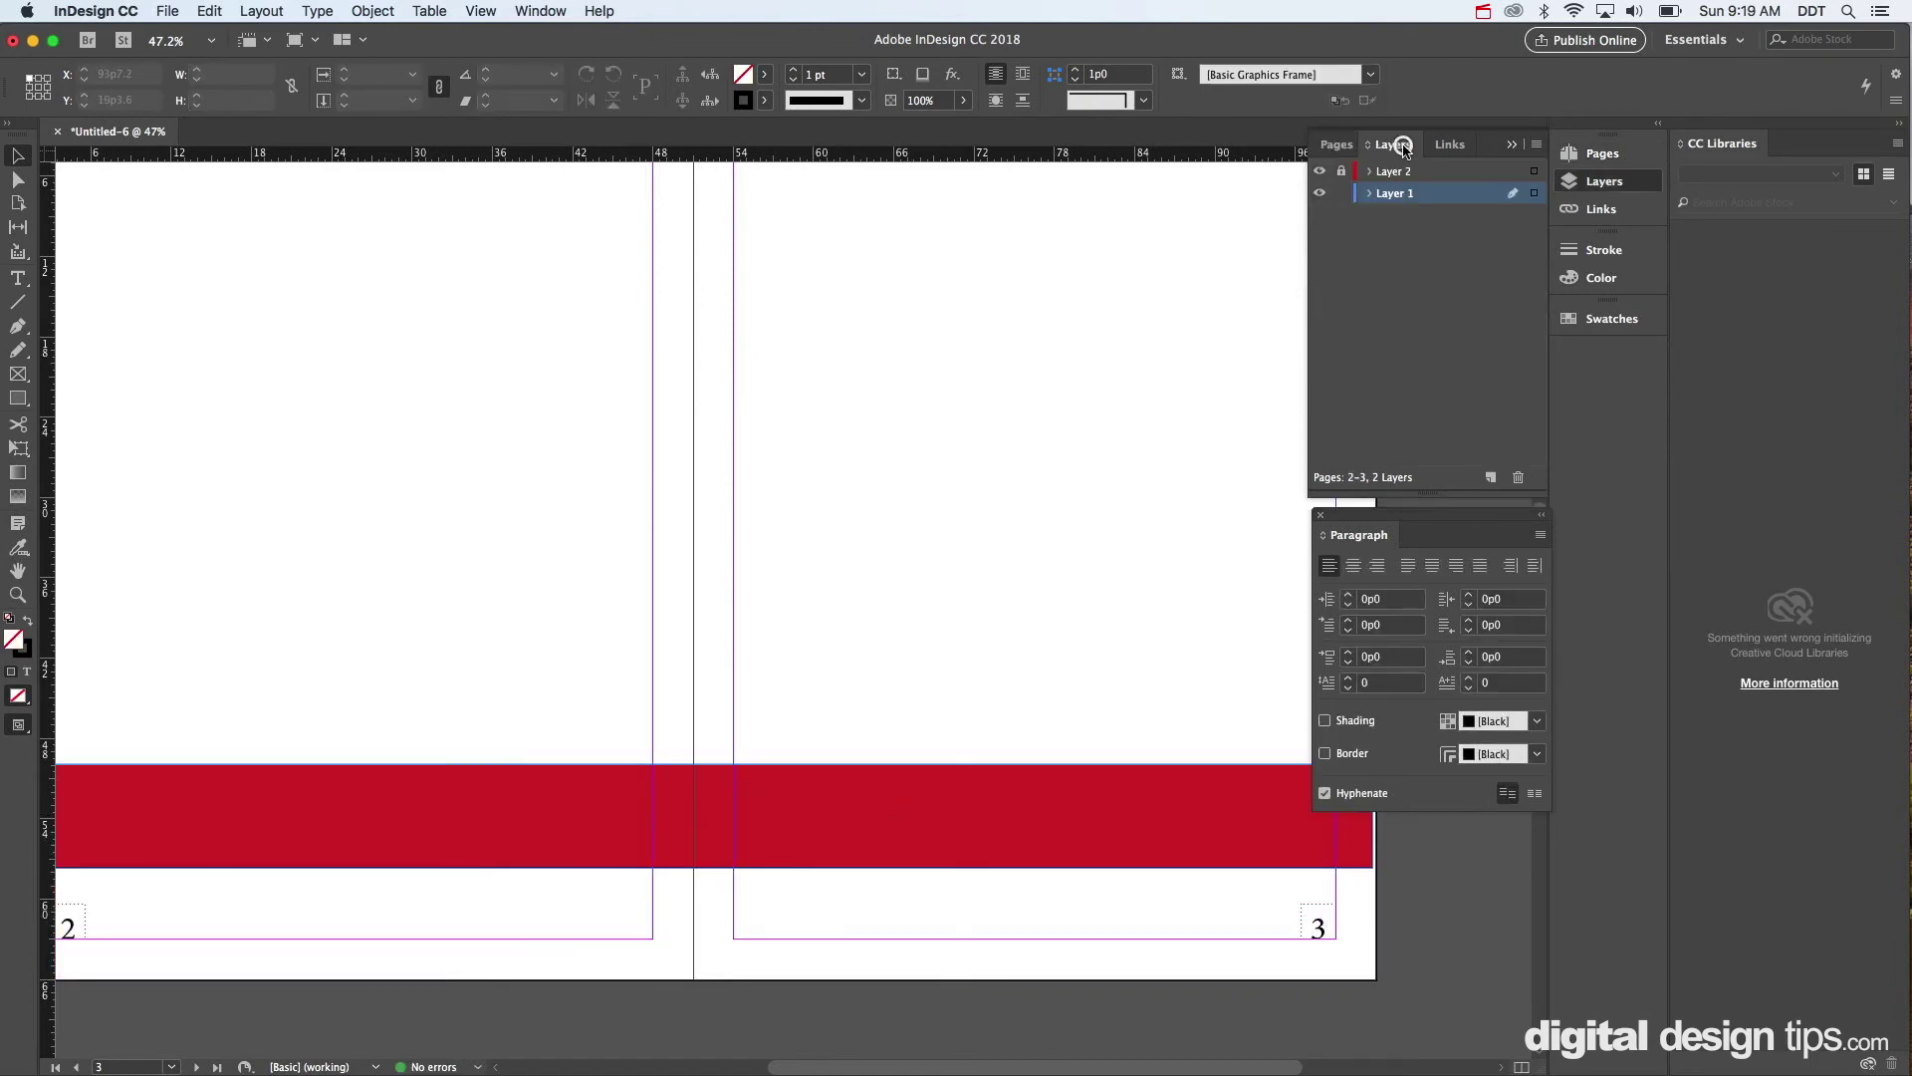
click(1343, 147)
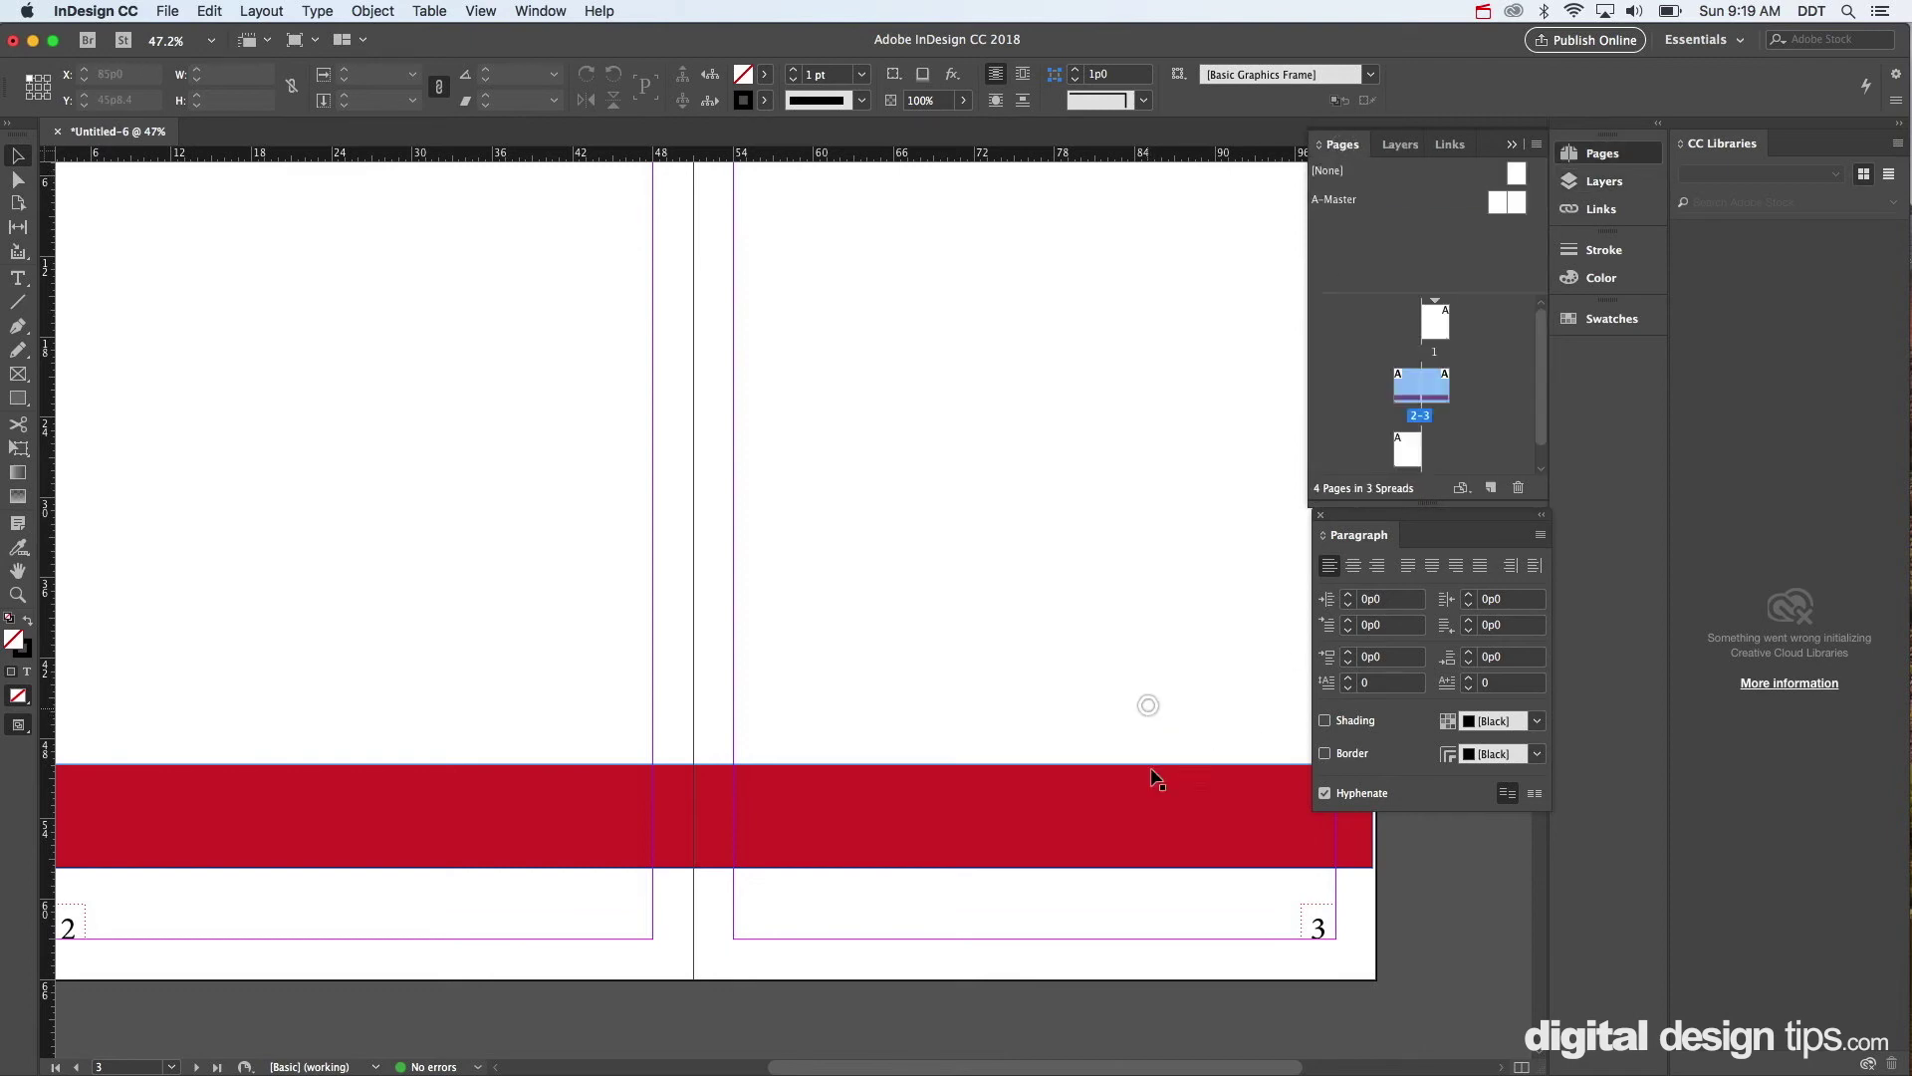
drag(1152, 777, 1165, 908)
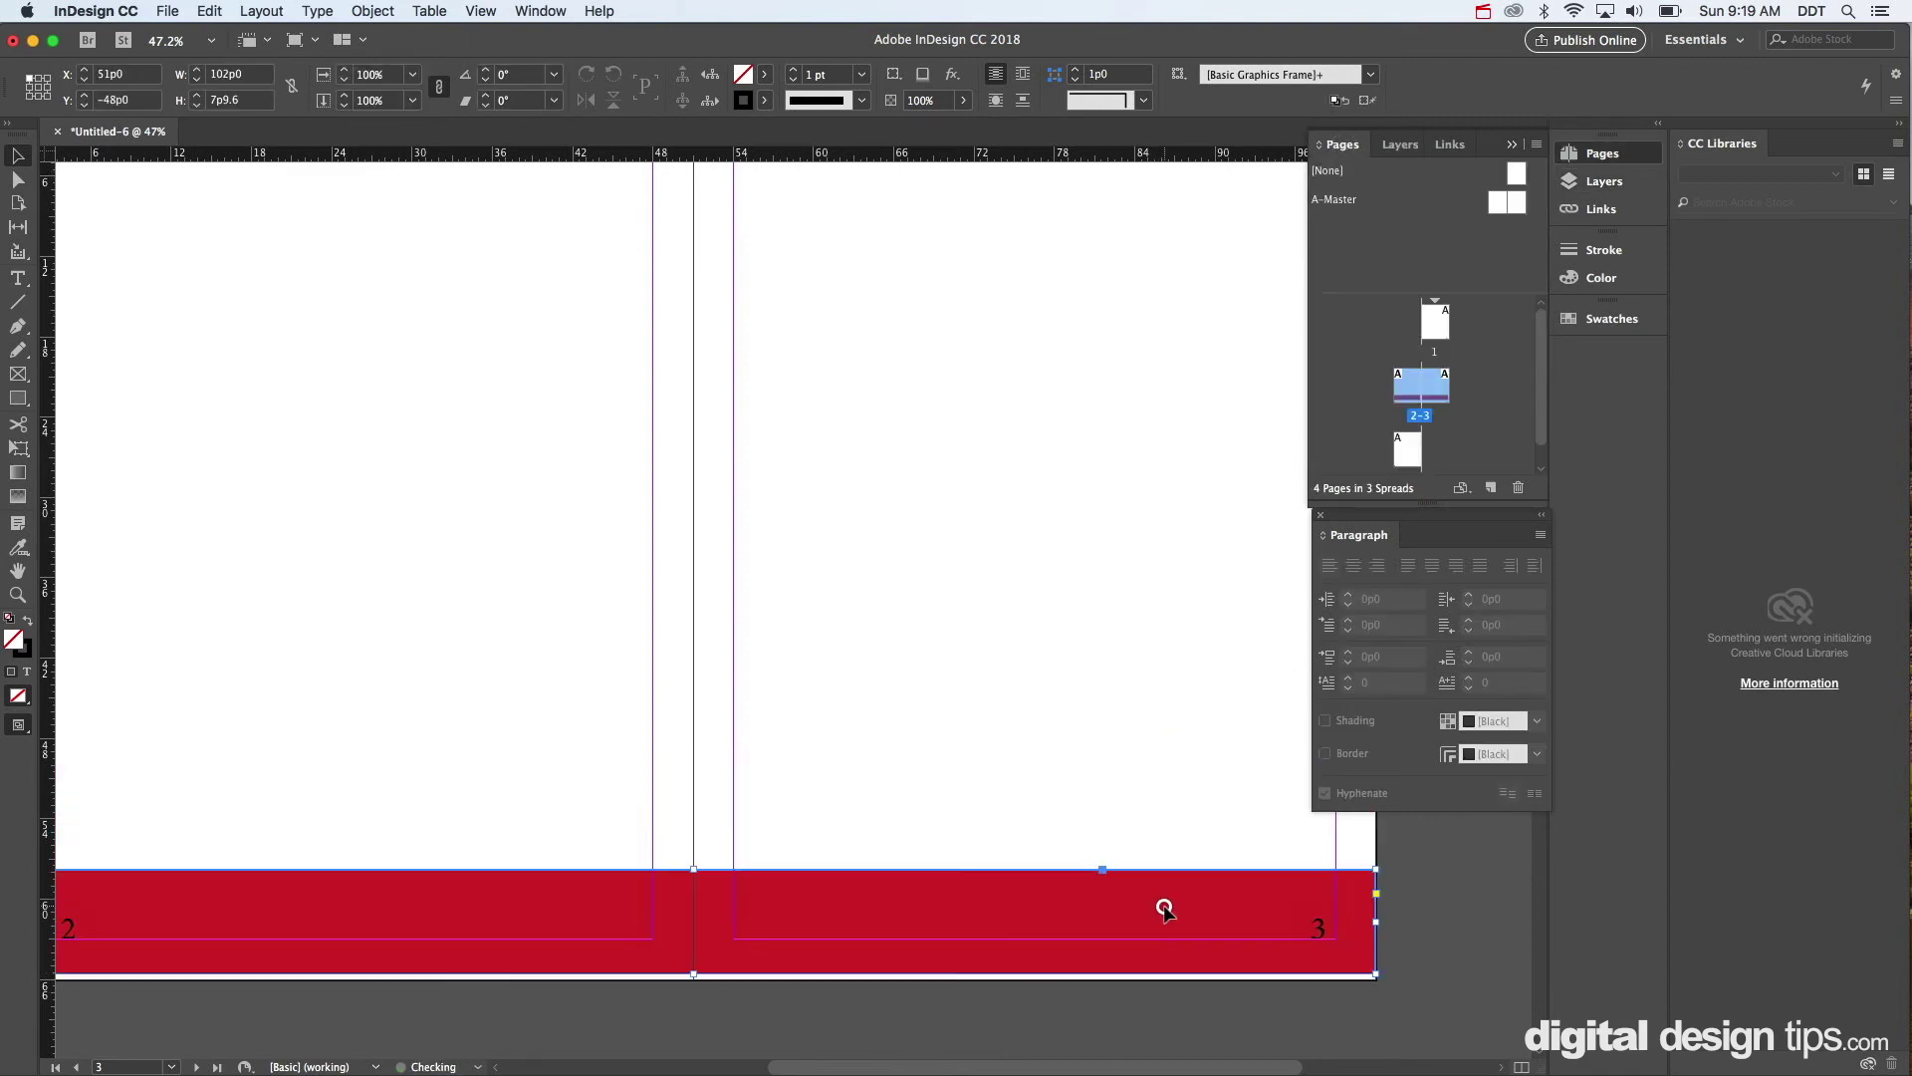
click(1149, 721)
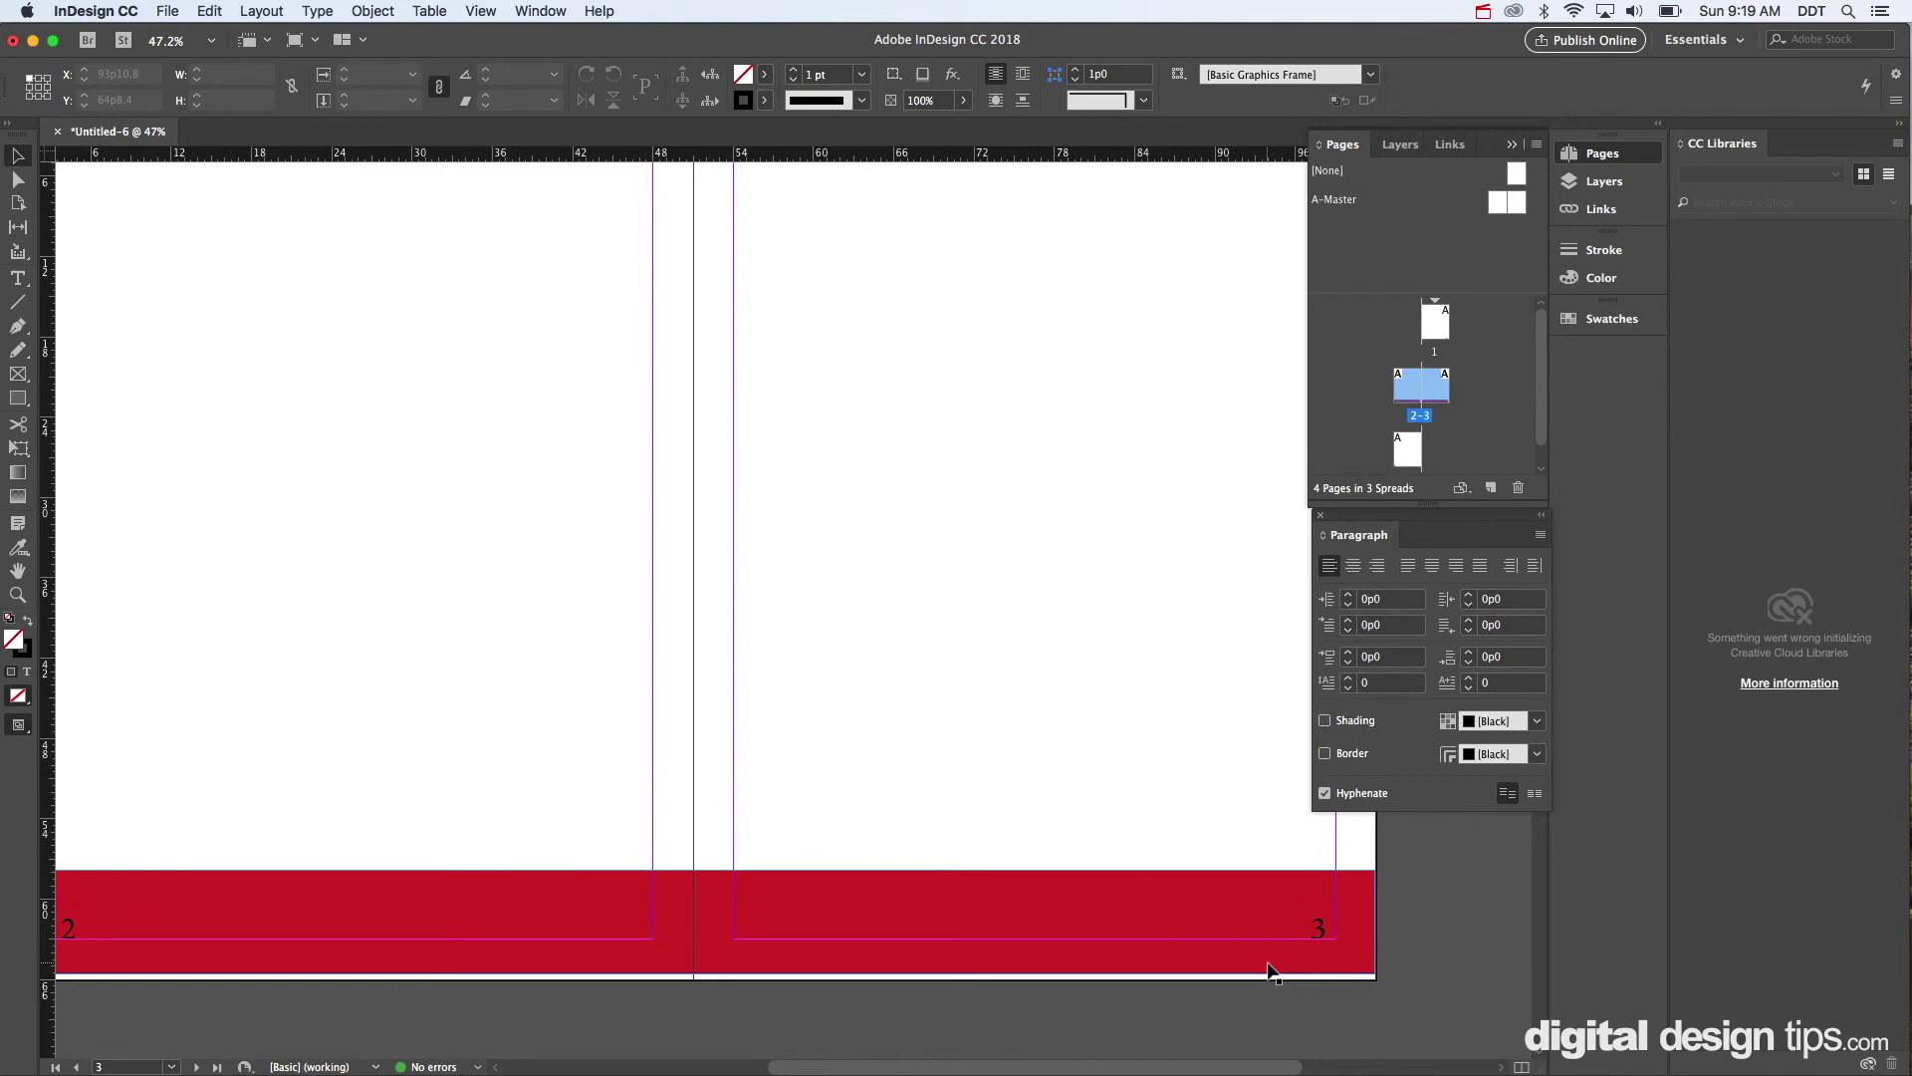
Delete the red bar and reopen the A-Master spread.
click(1240, 919)
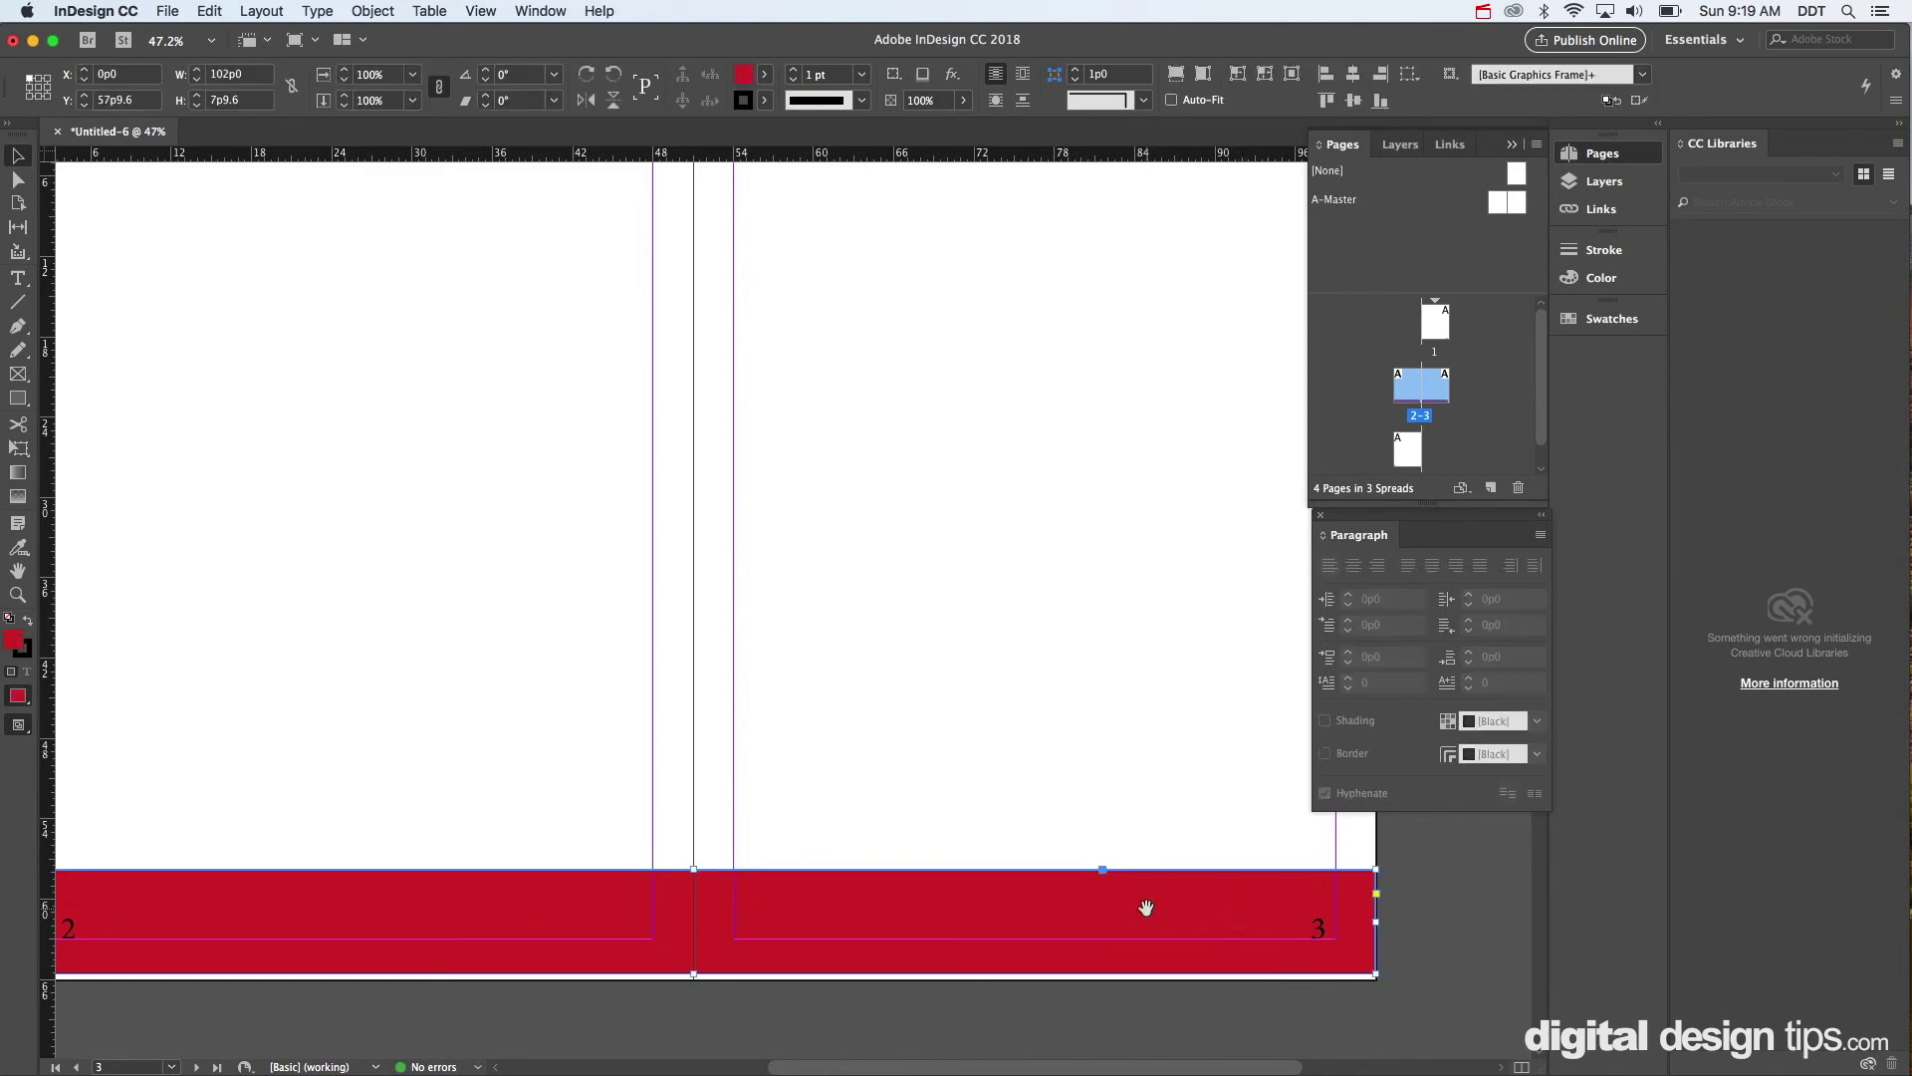
scroll(1216, 910, left, 3)
click(1076, 804)
drag(1221, 917, 1083, 729)
key(Delete)
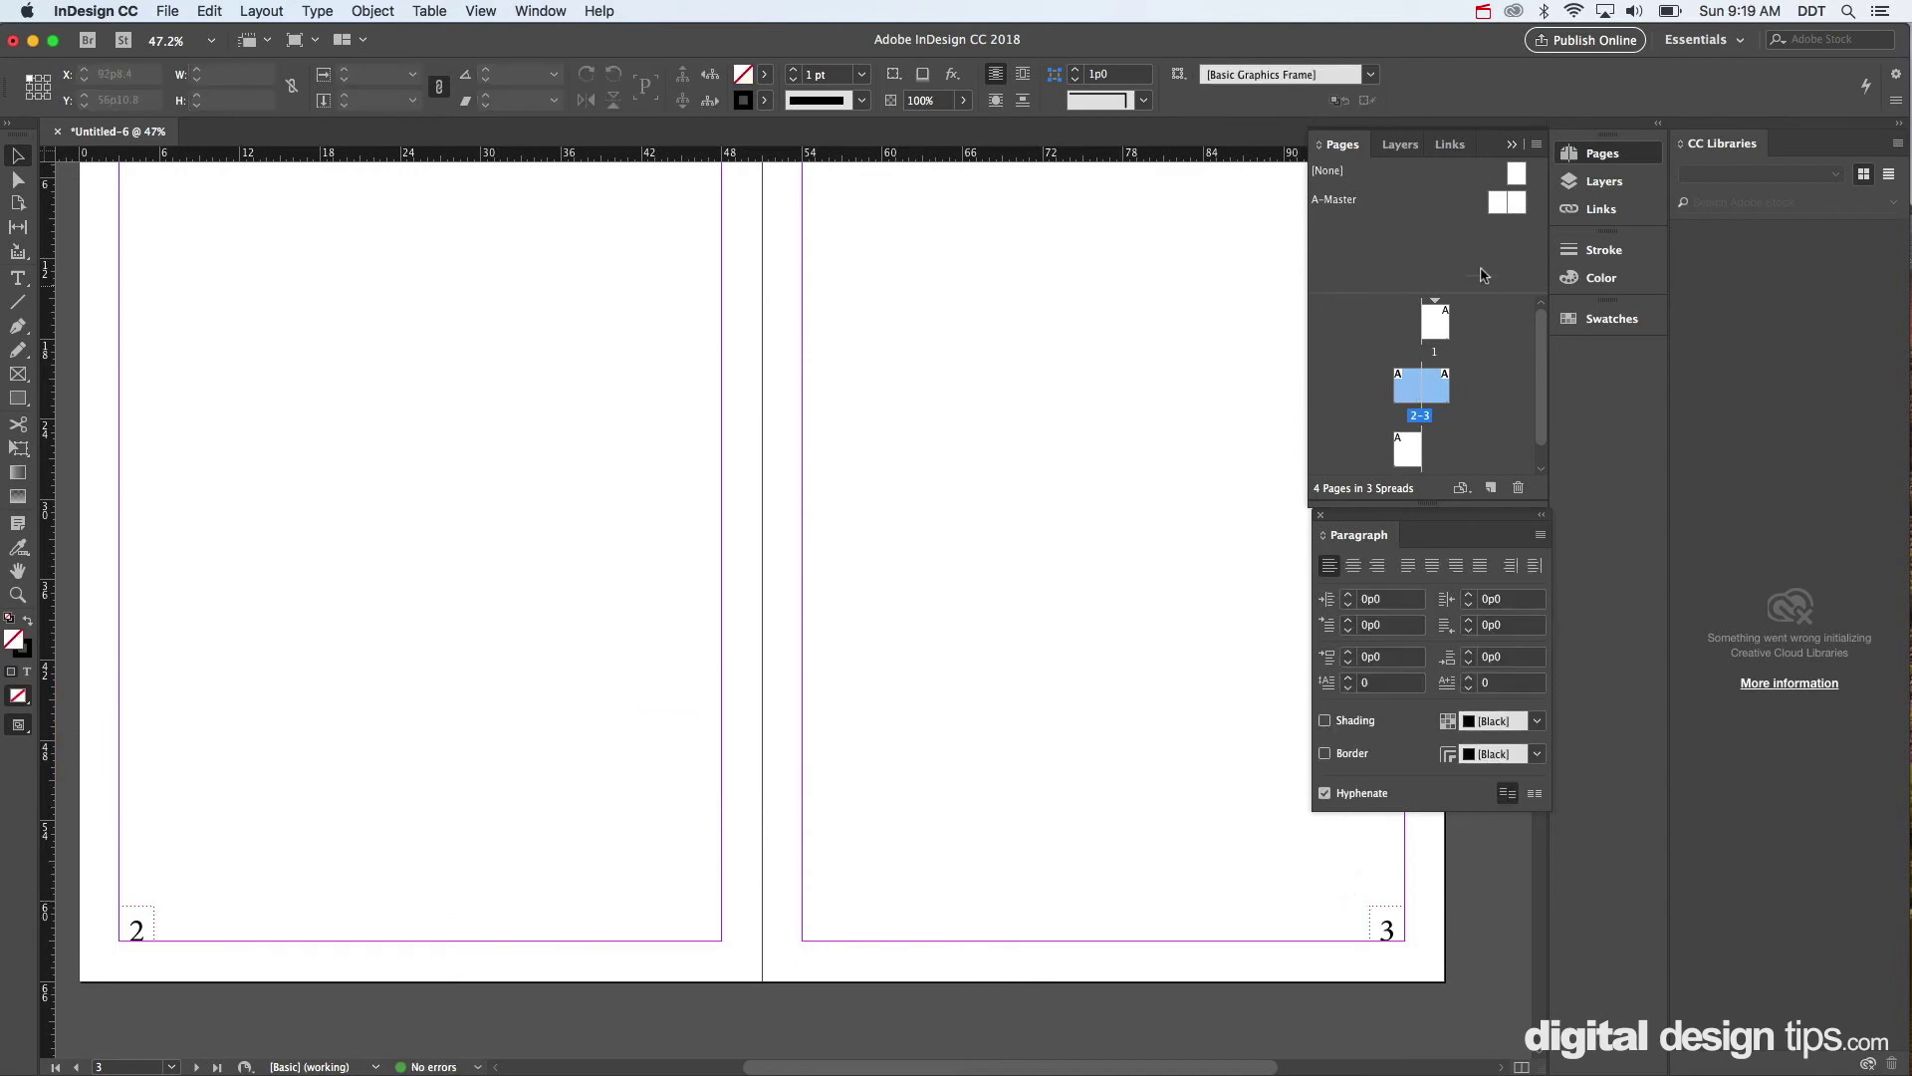
double_click(1518, 204)
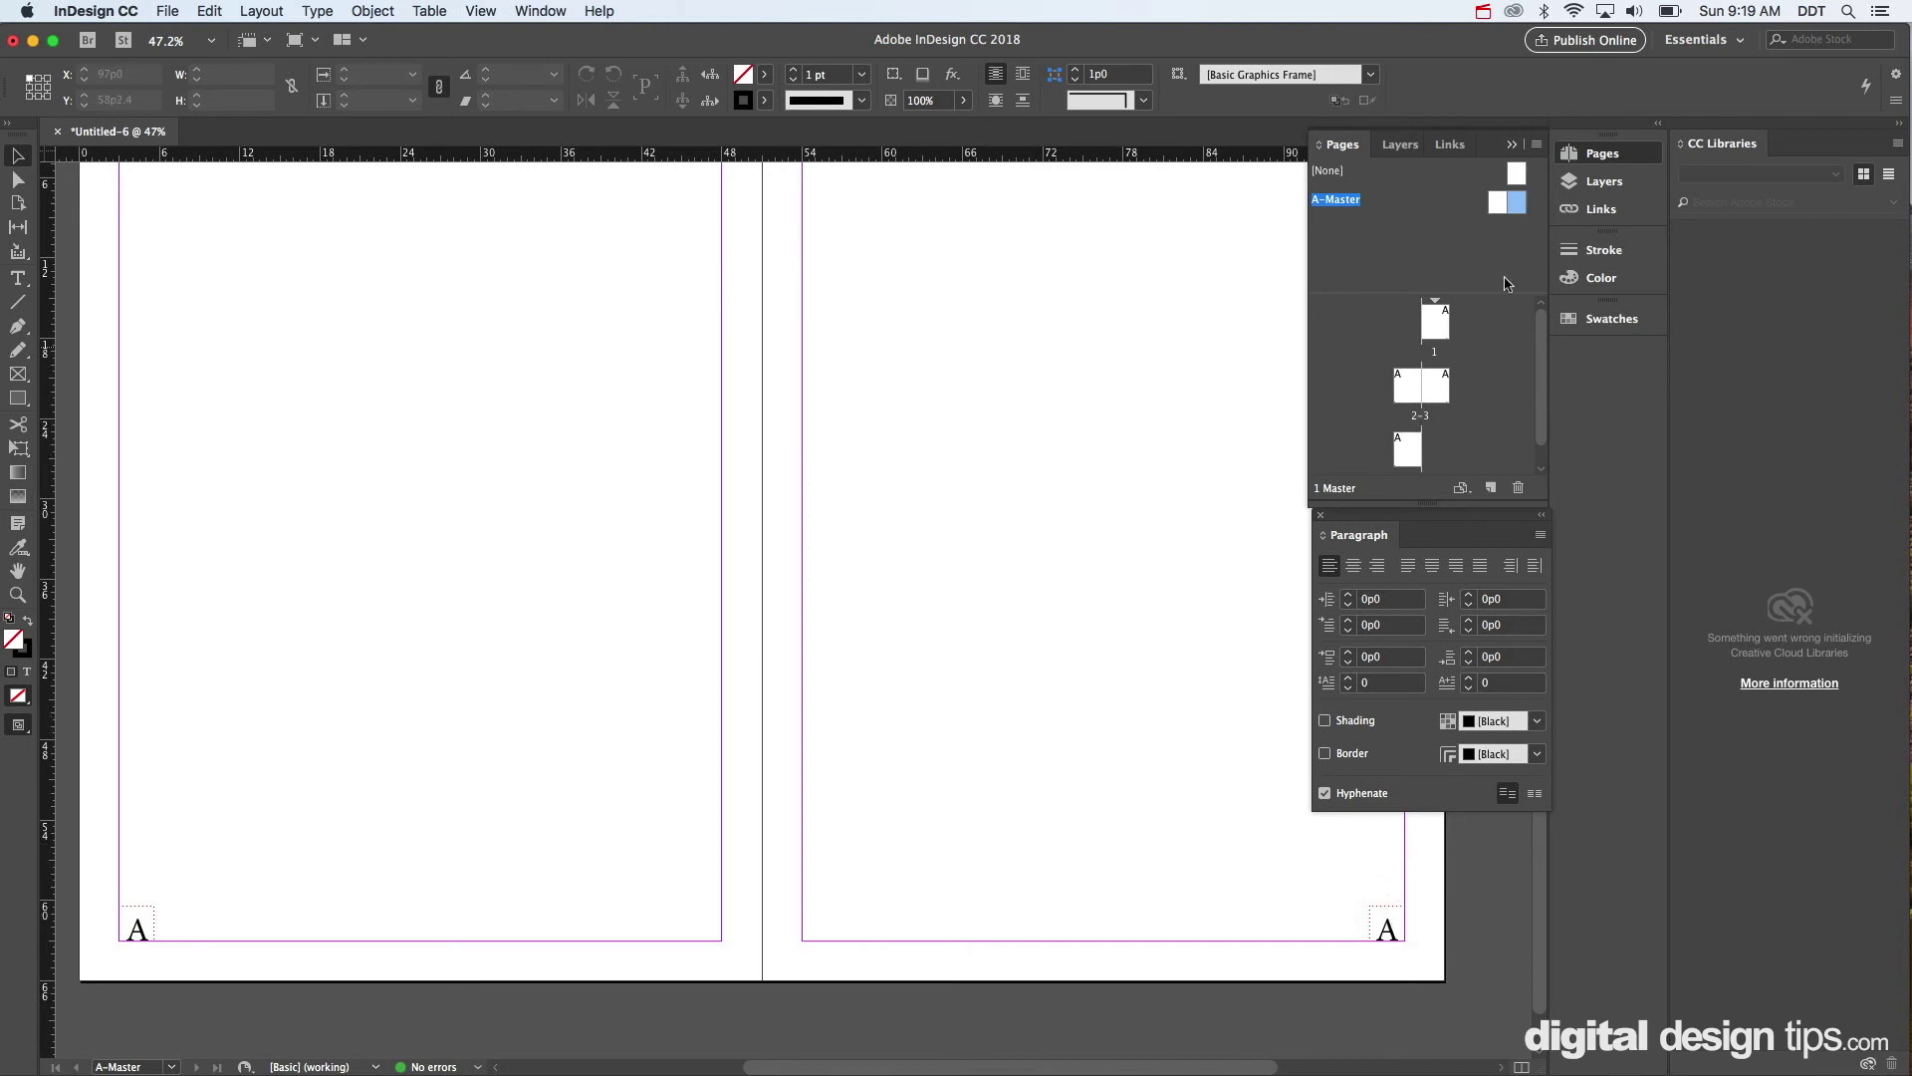
Unlock Layer 2 and widen the right page-number frame leftward.
click(1406, 144)
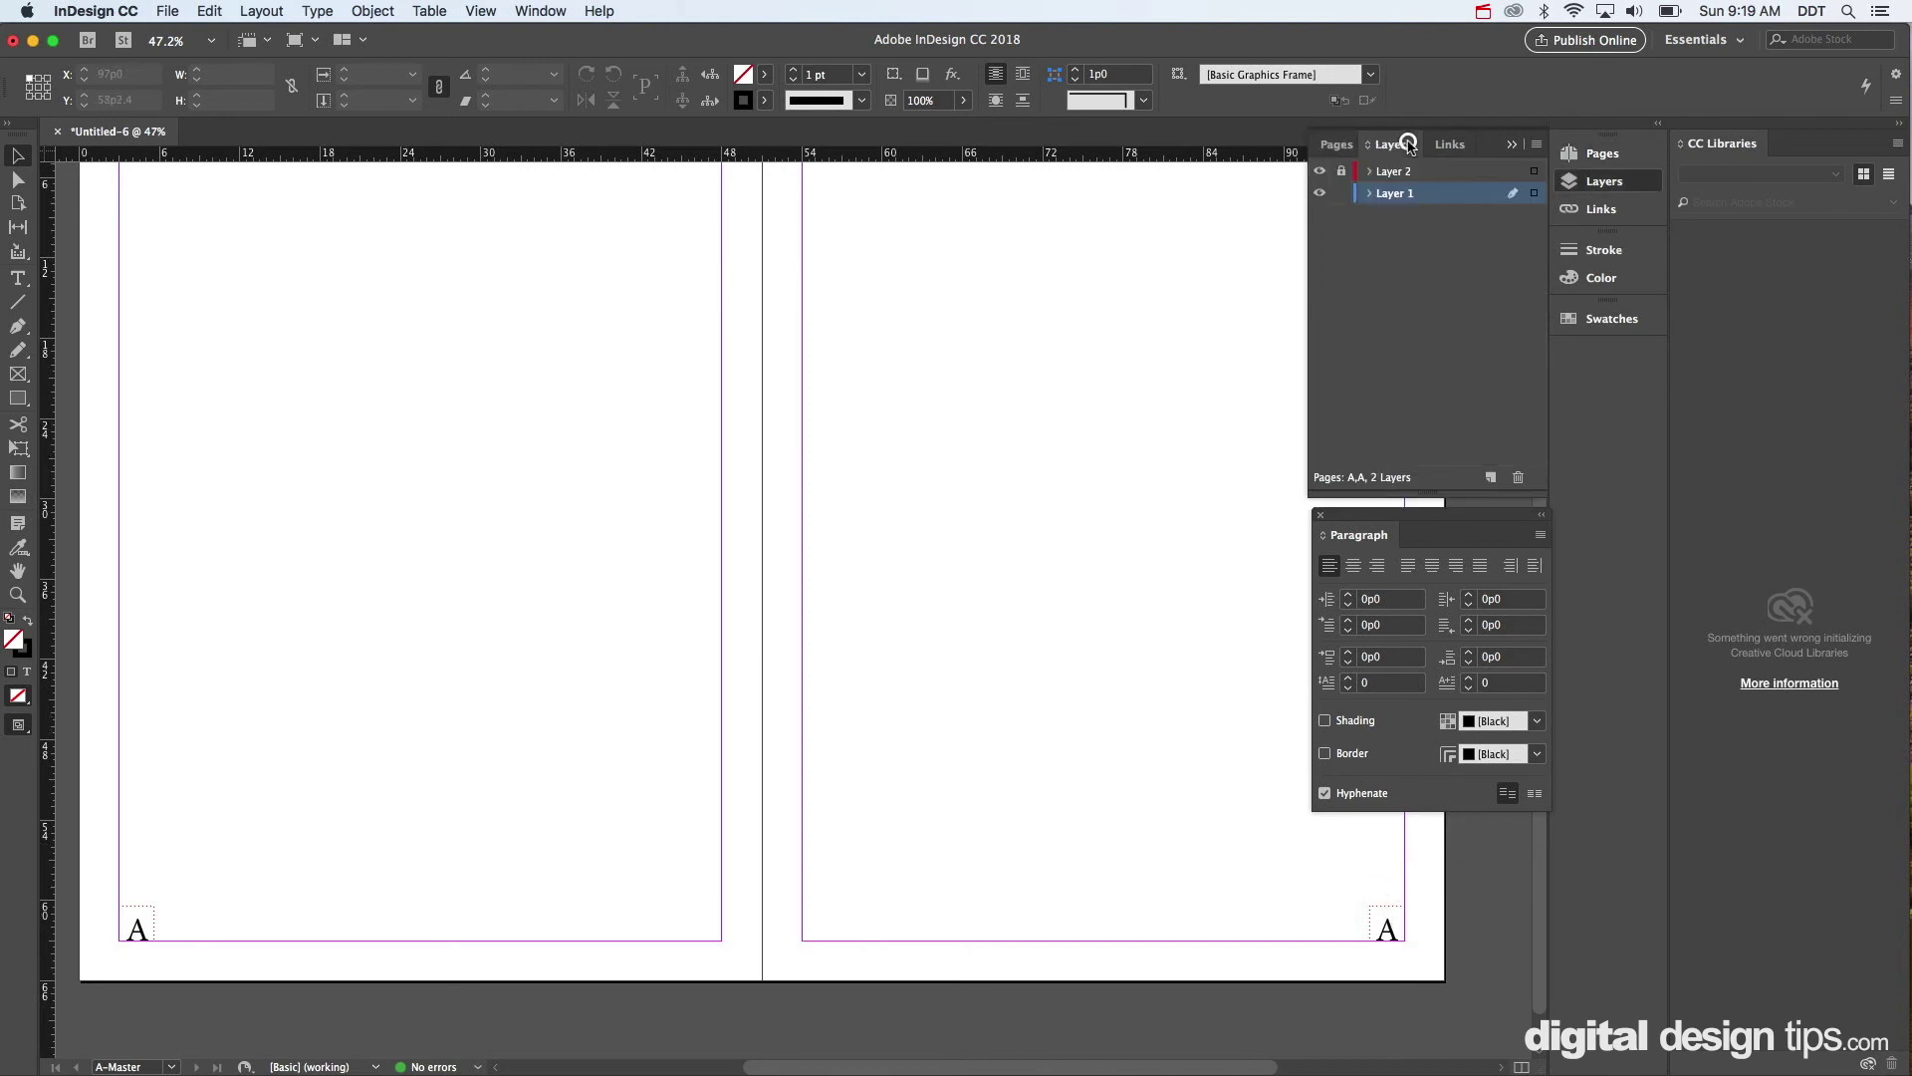
click(1342, 171)
click(1394, 928)
click(1301, 910)
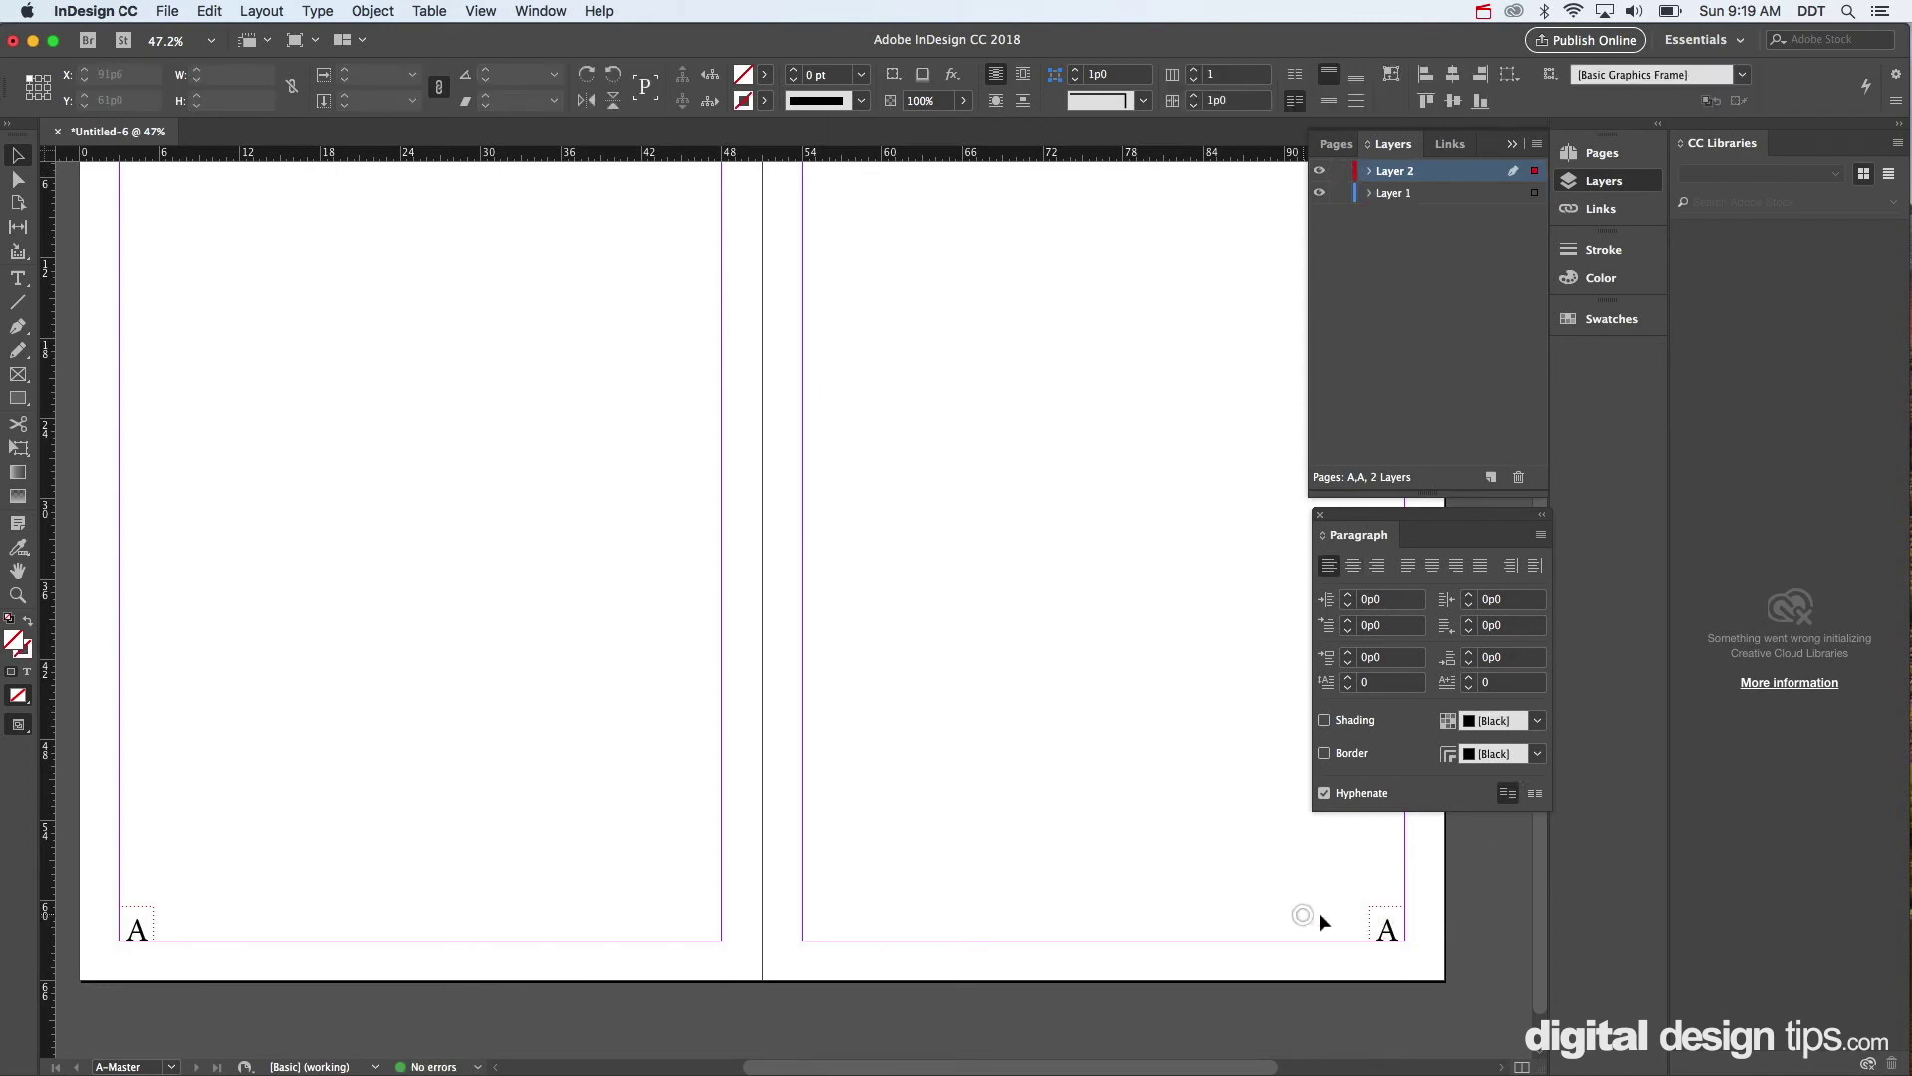
click(1387, 929)
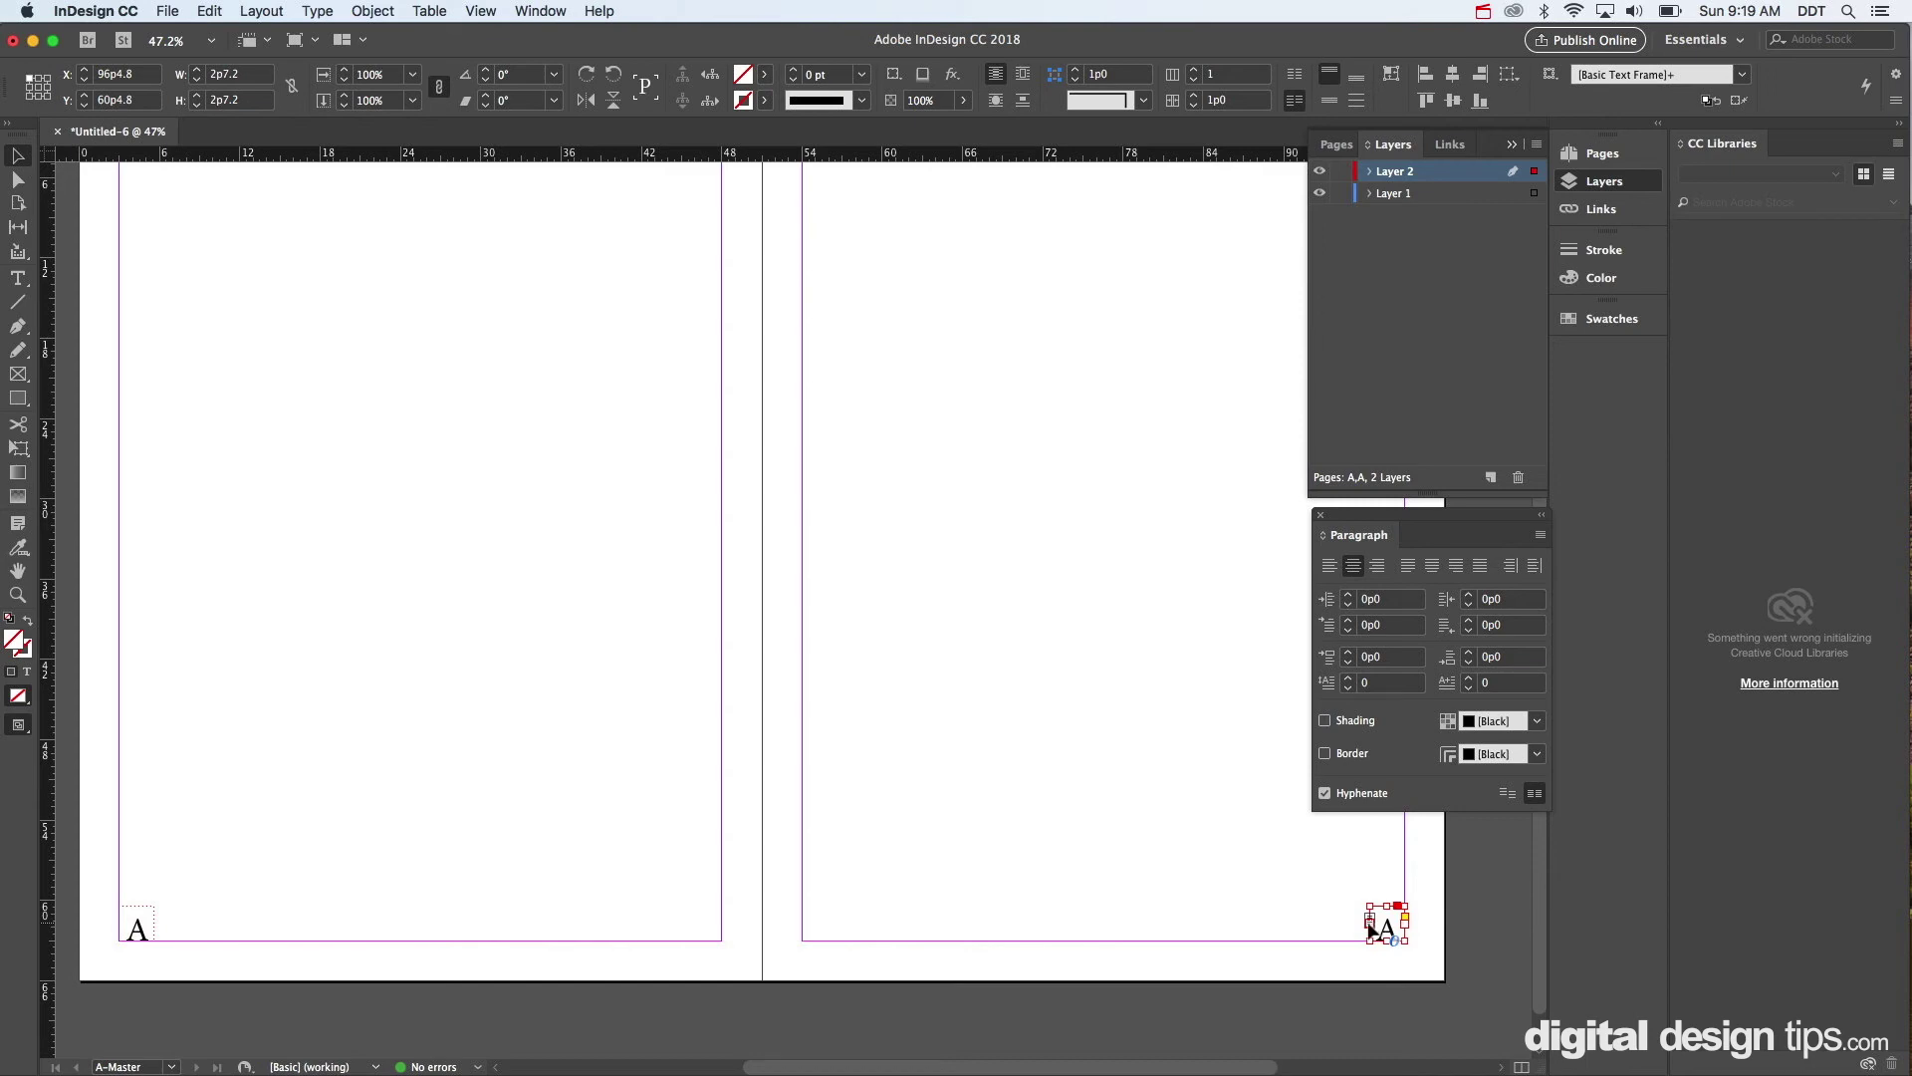
drag(1371, 922, 1215, 922)
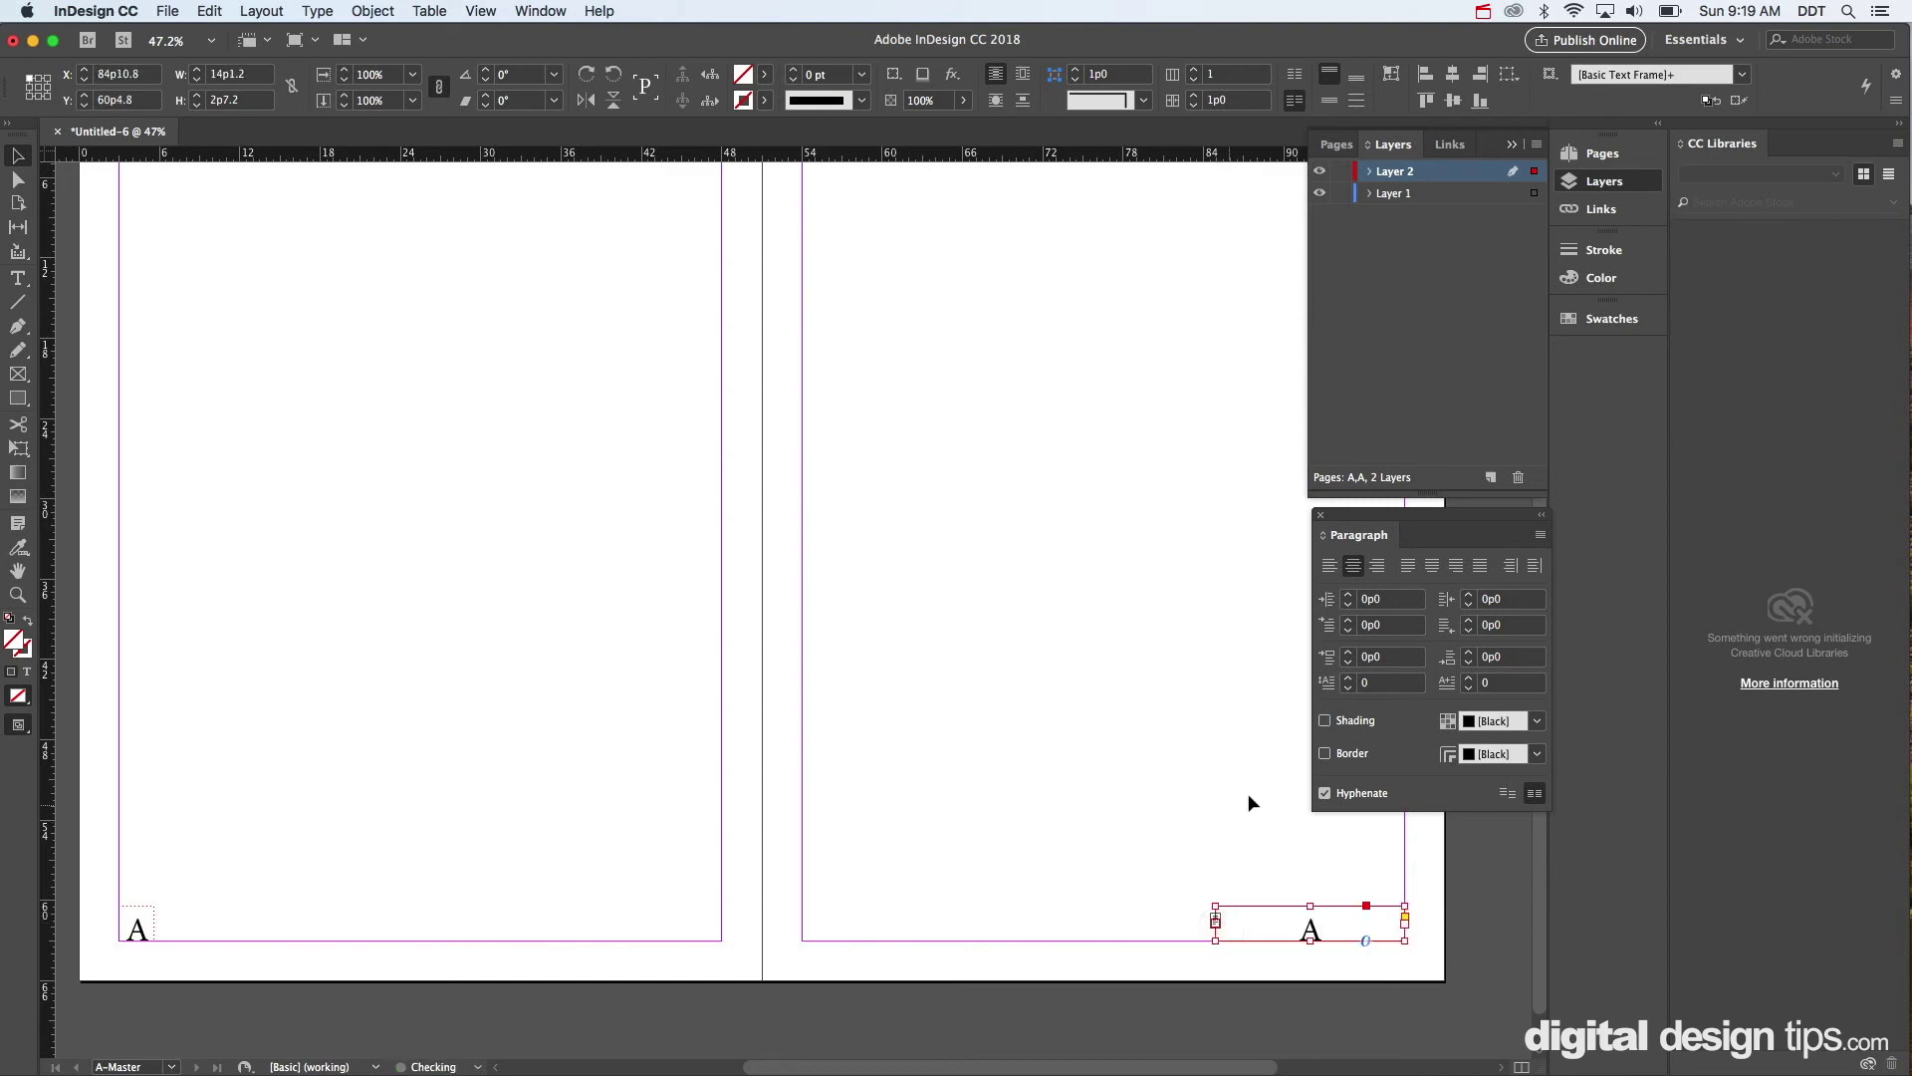
Type 'PAGE' before the page-number marker so the frame reads 'PAGE A'.
click(1252, 803)
double_click(1312, 928)
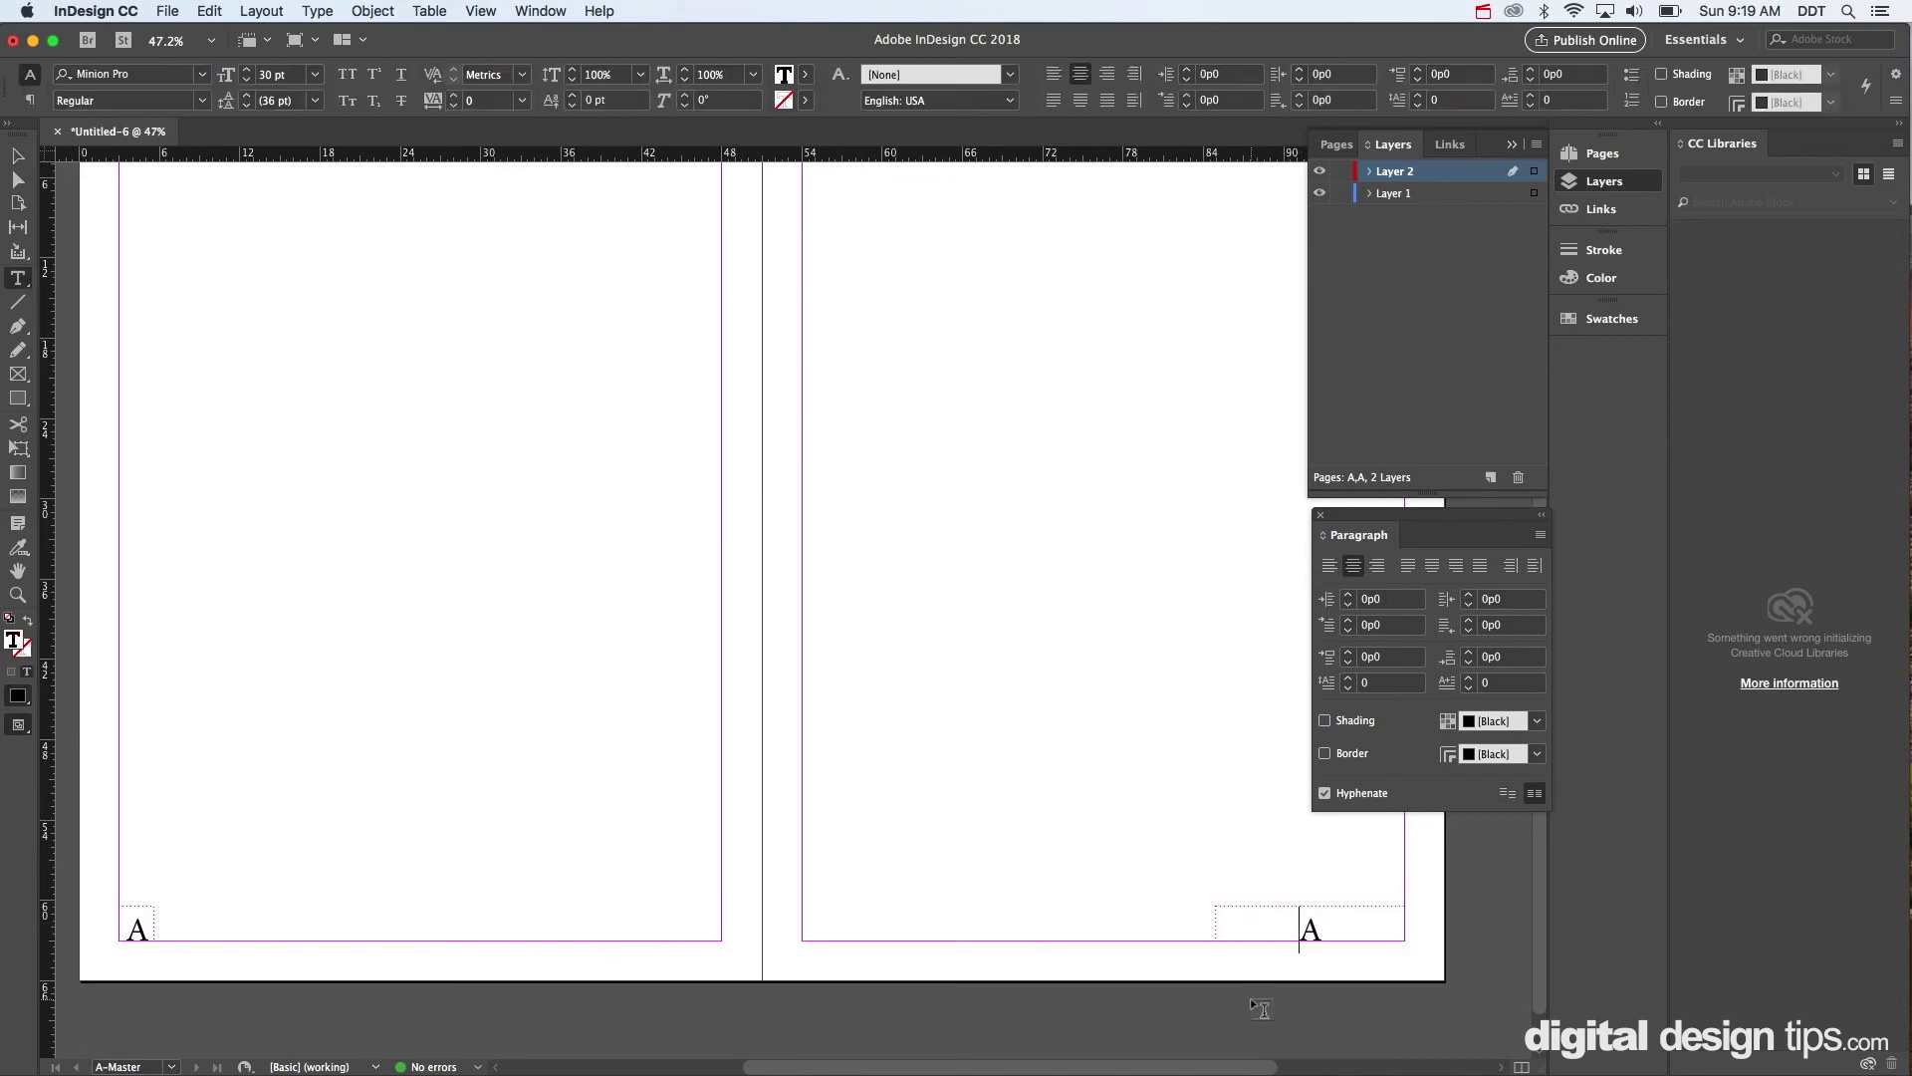
text(PAGE A)
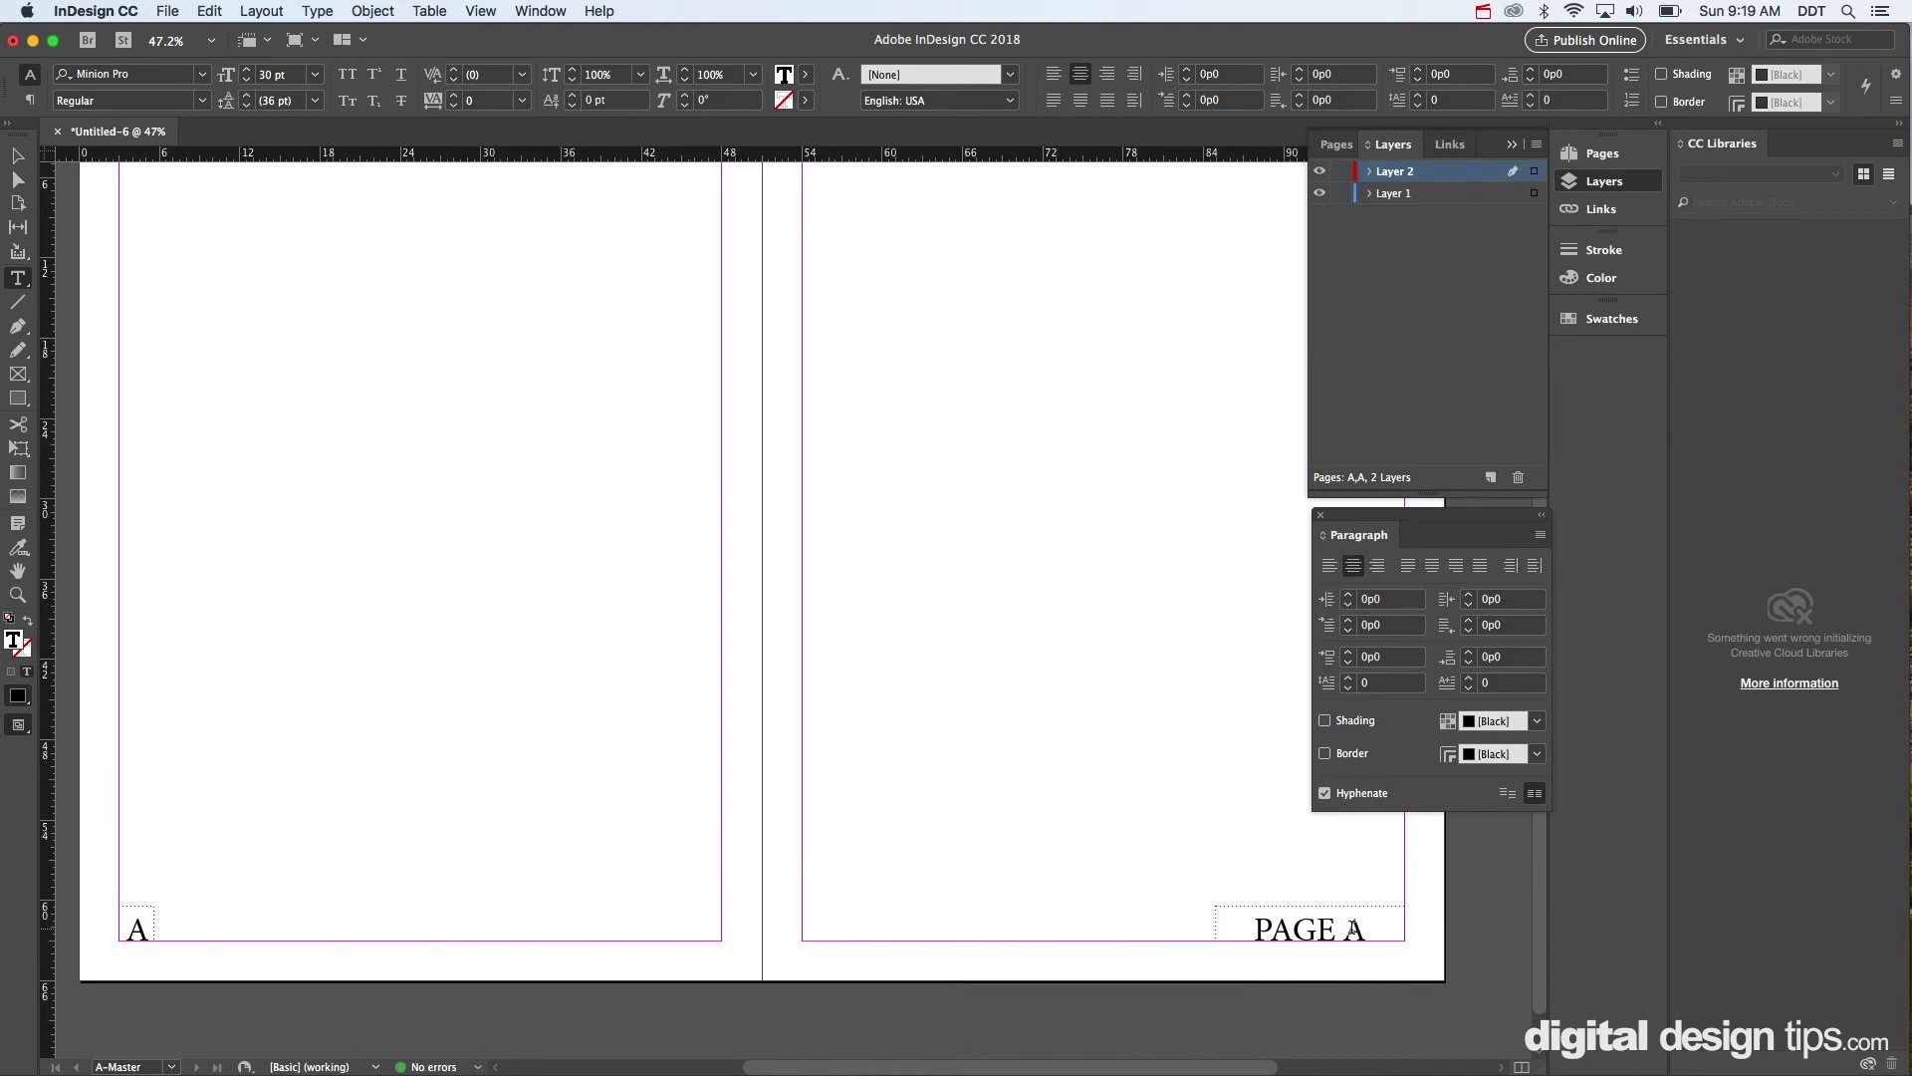
double_click(1354, 928)
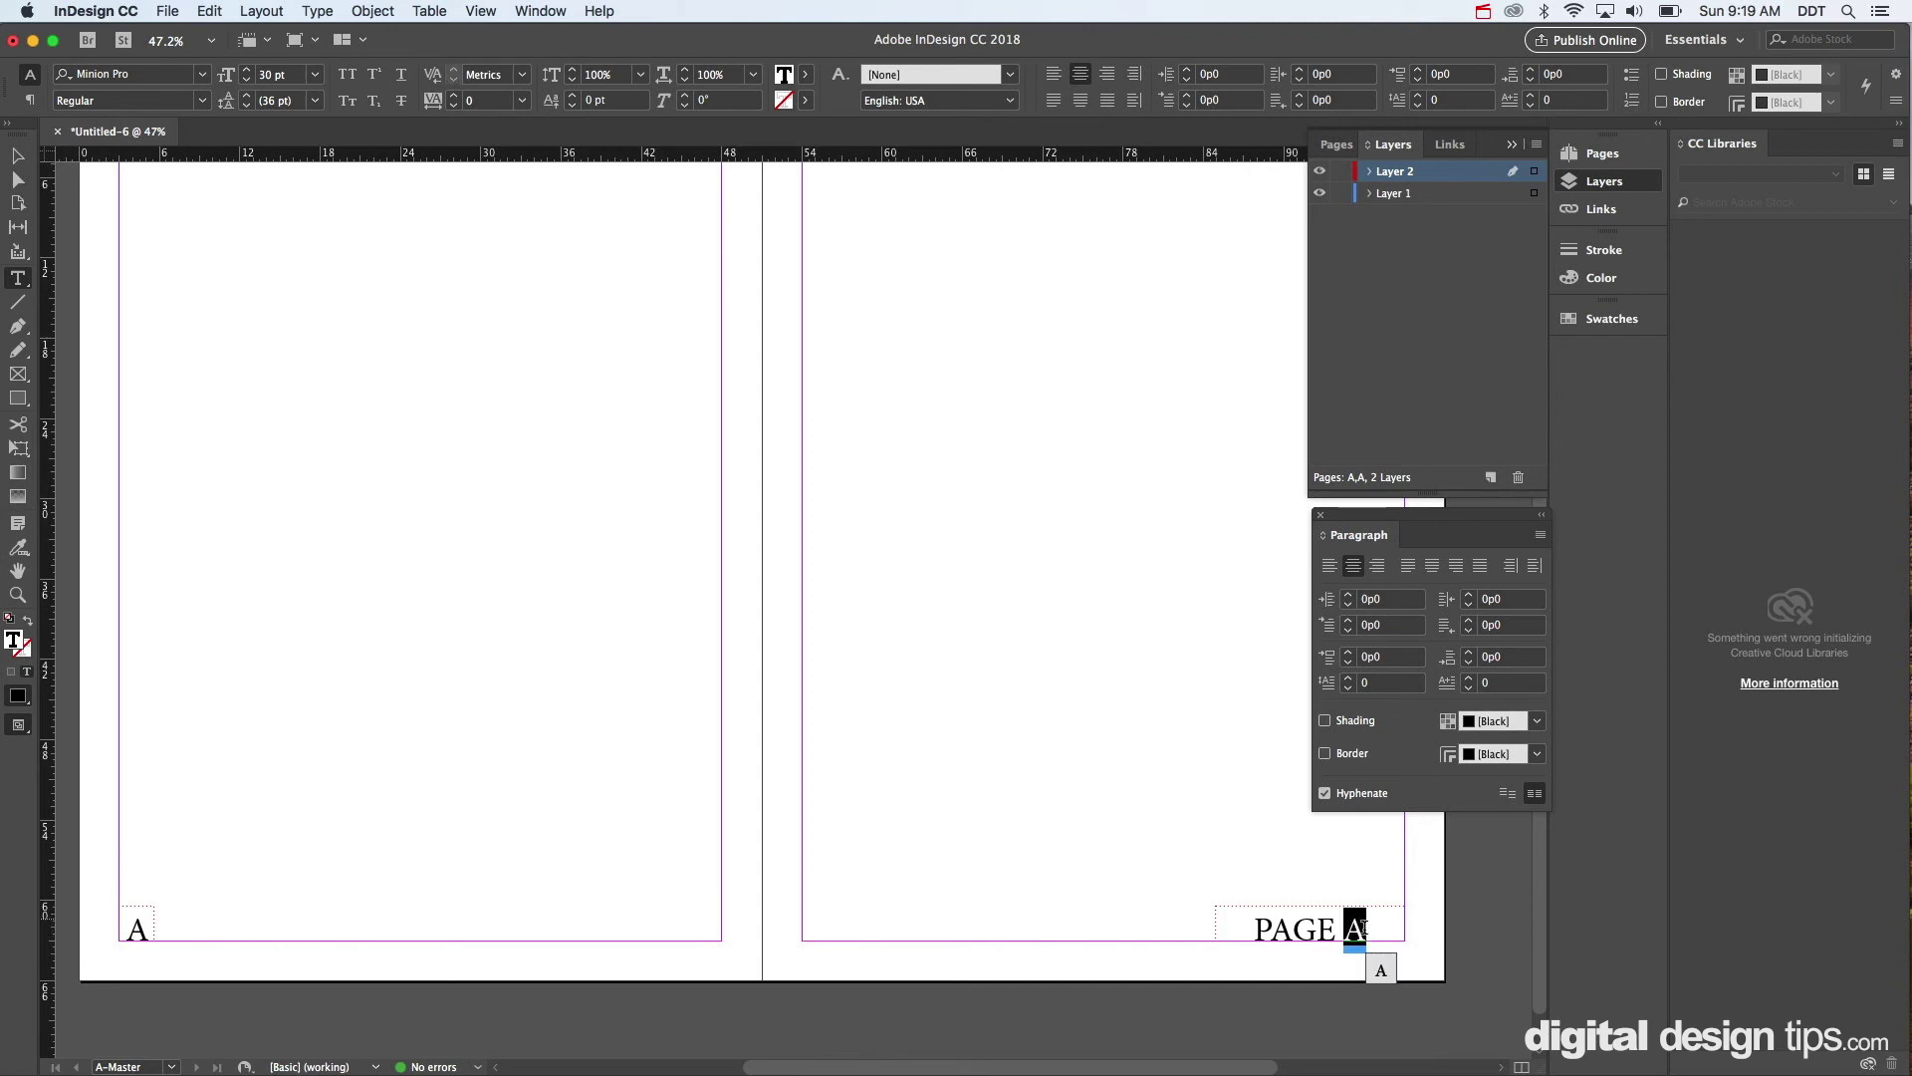
drag(1337, 928, 1251, 928)
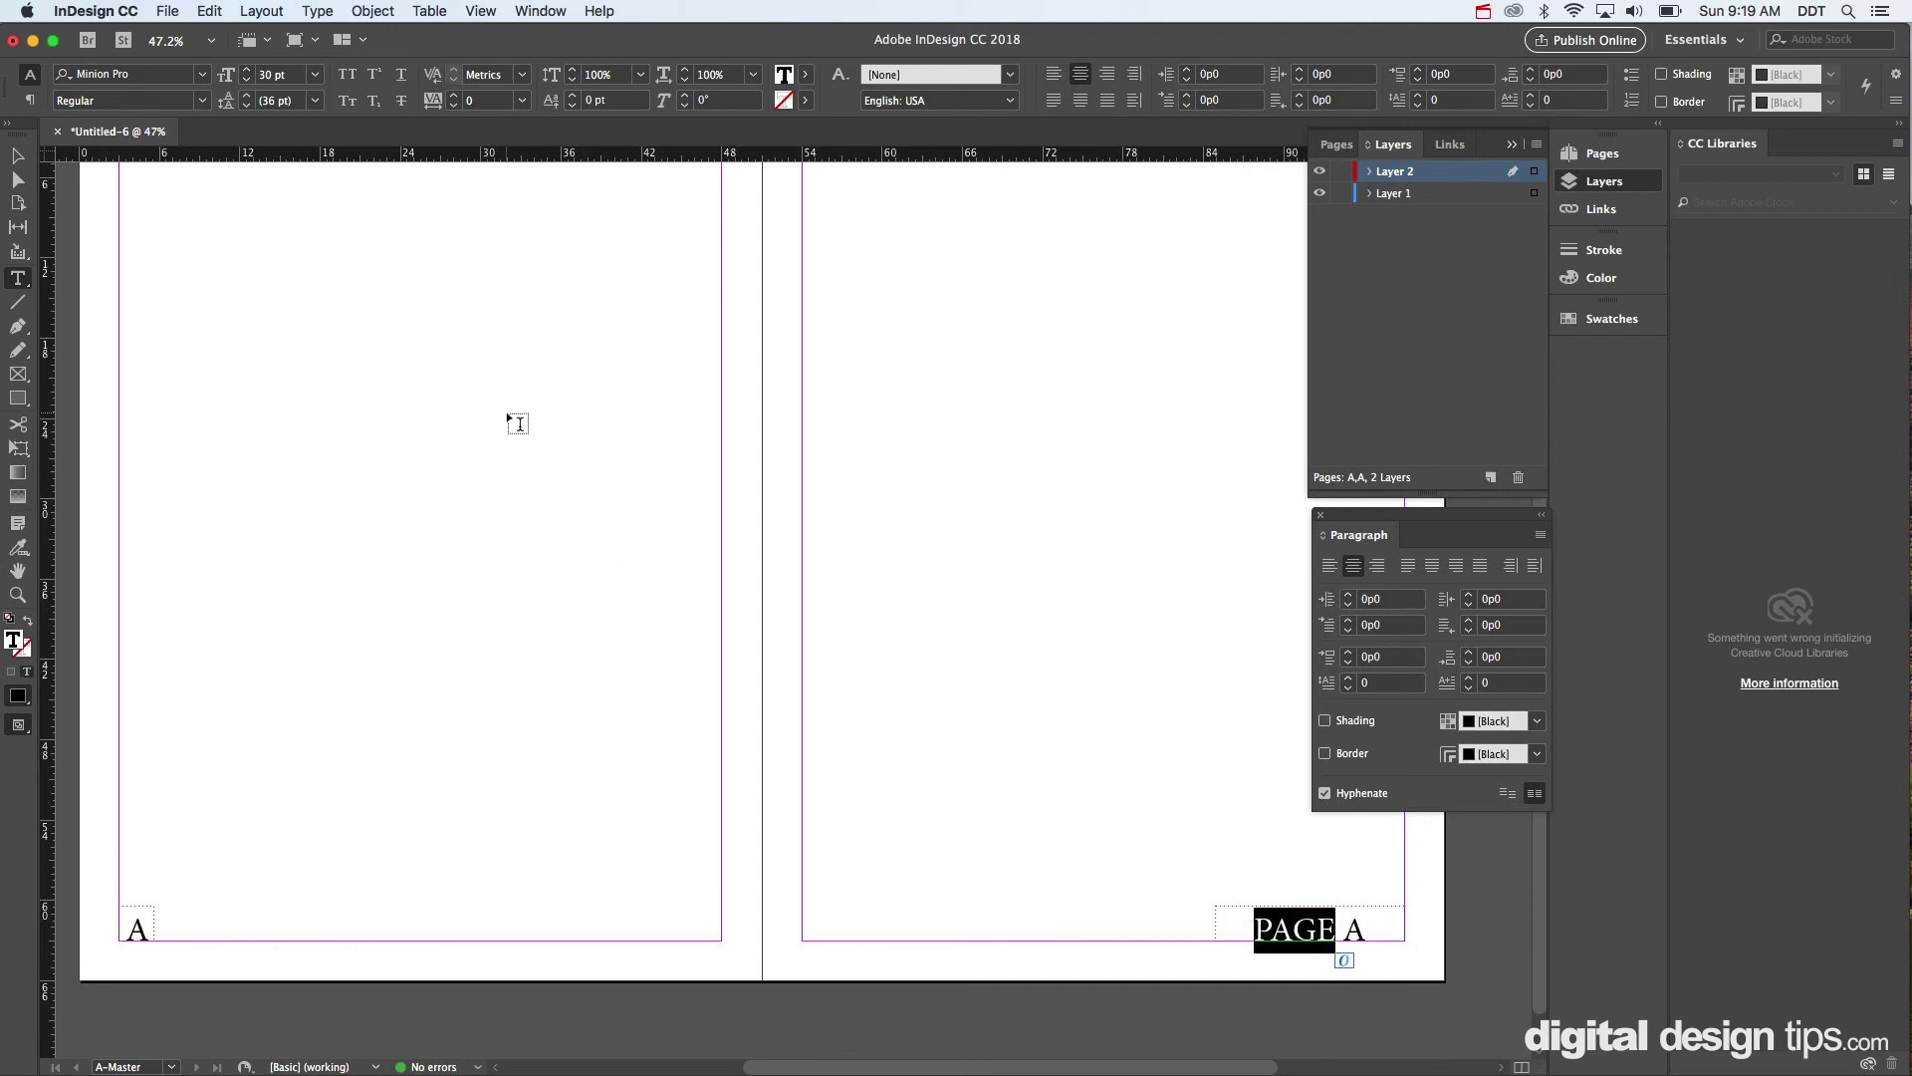
click(18, 155)
Delete the left page's old number frame and copy the 'PAGE A' frame there.
click(348, 353)
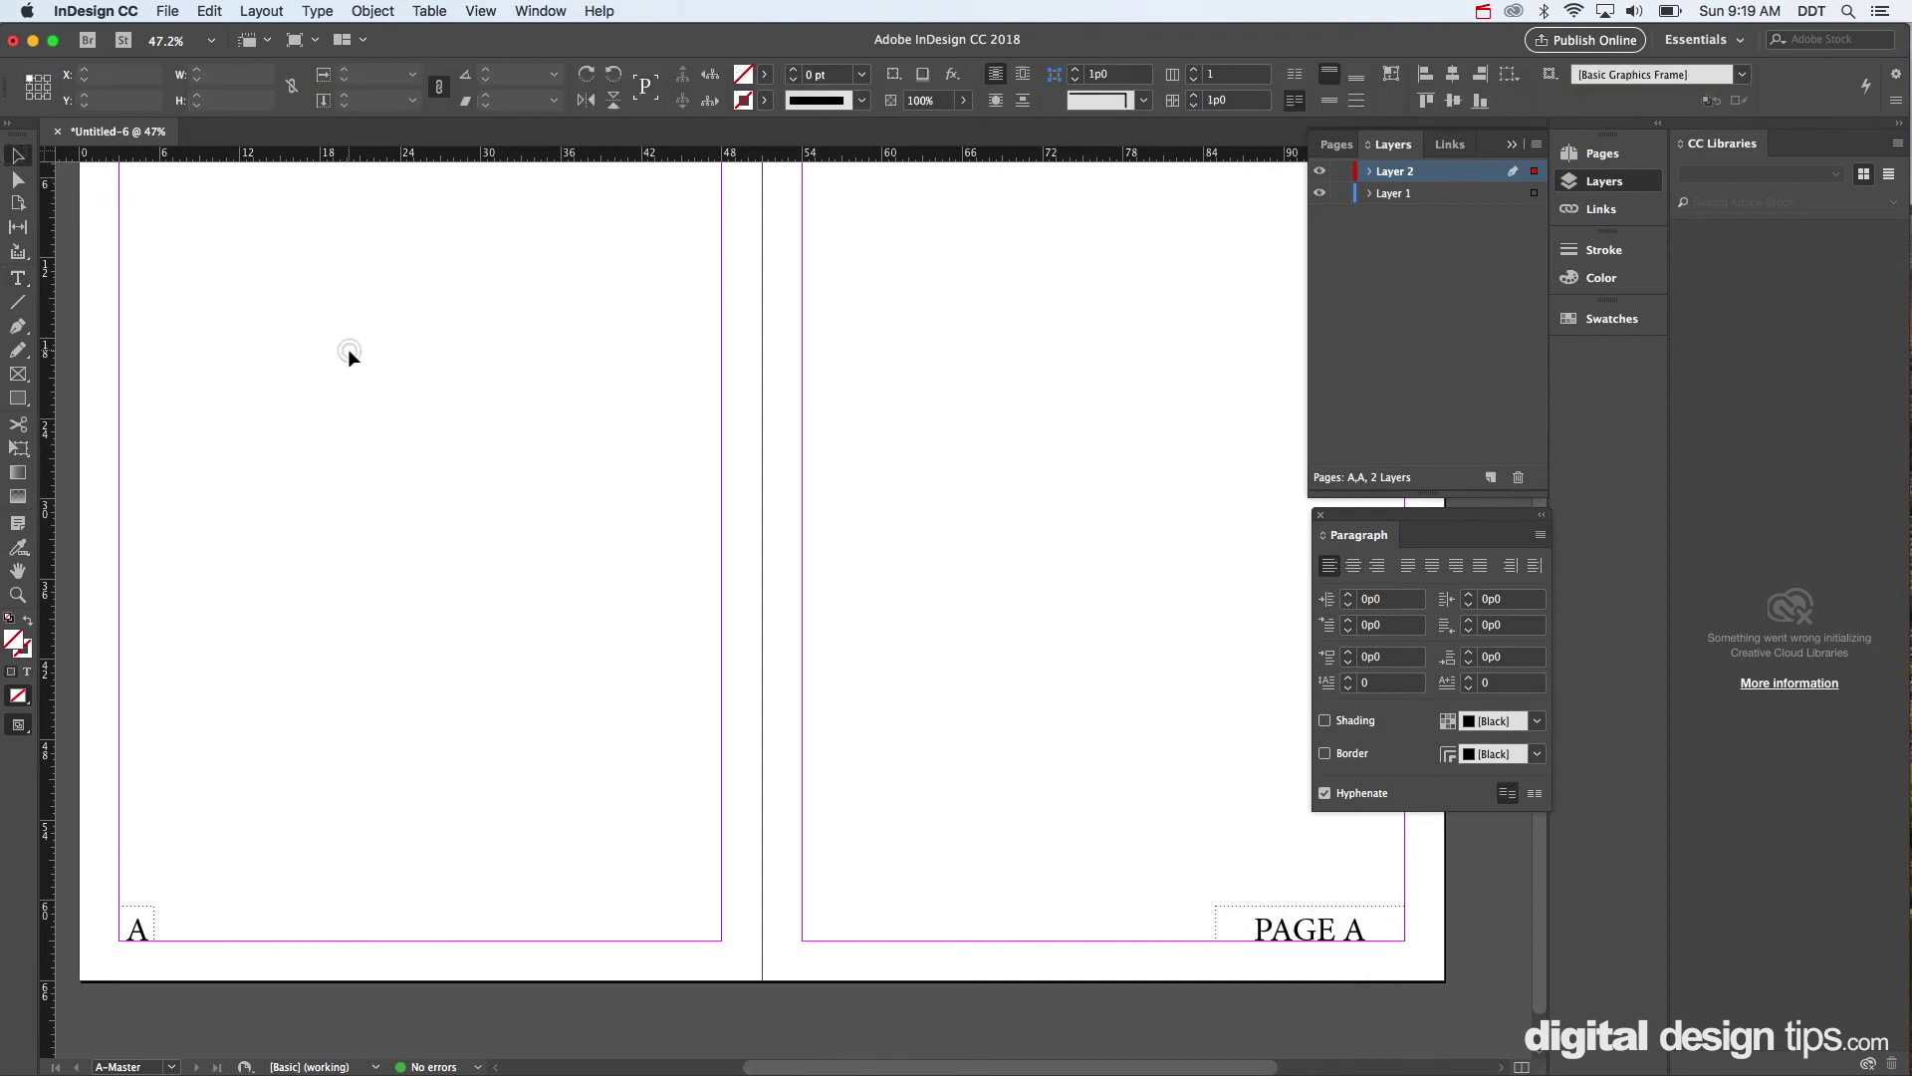
scroll(349, 353, left, 3)
scroll(348, 353, down, 1)
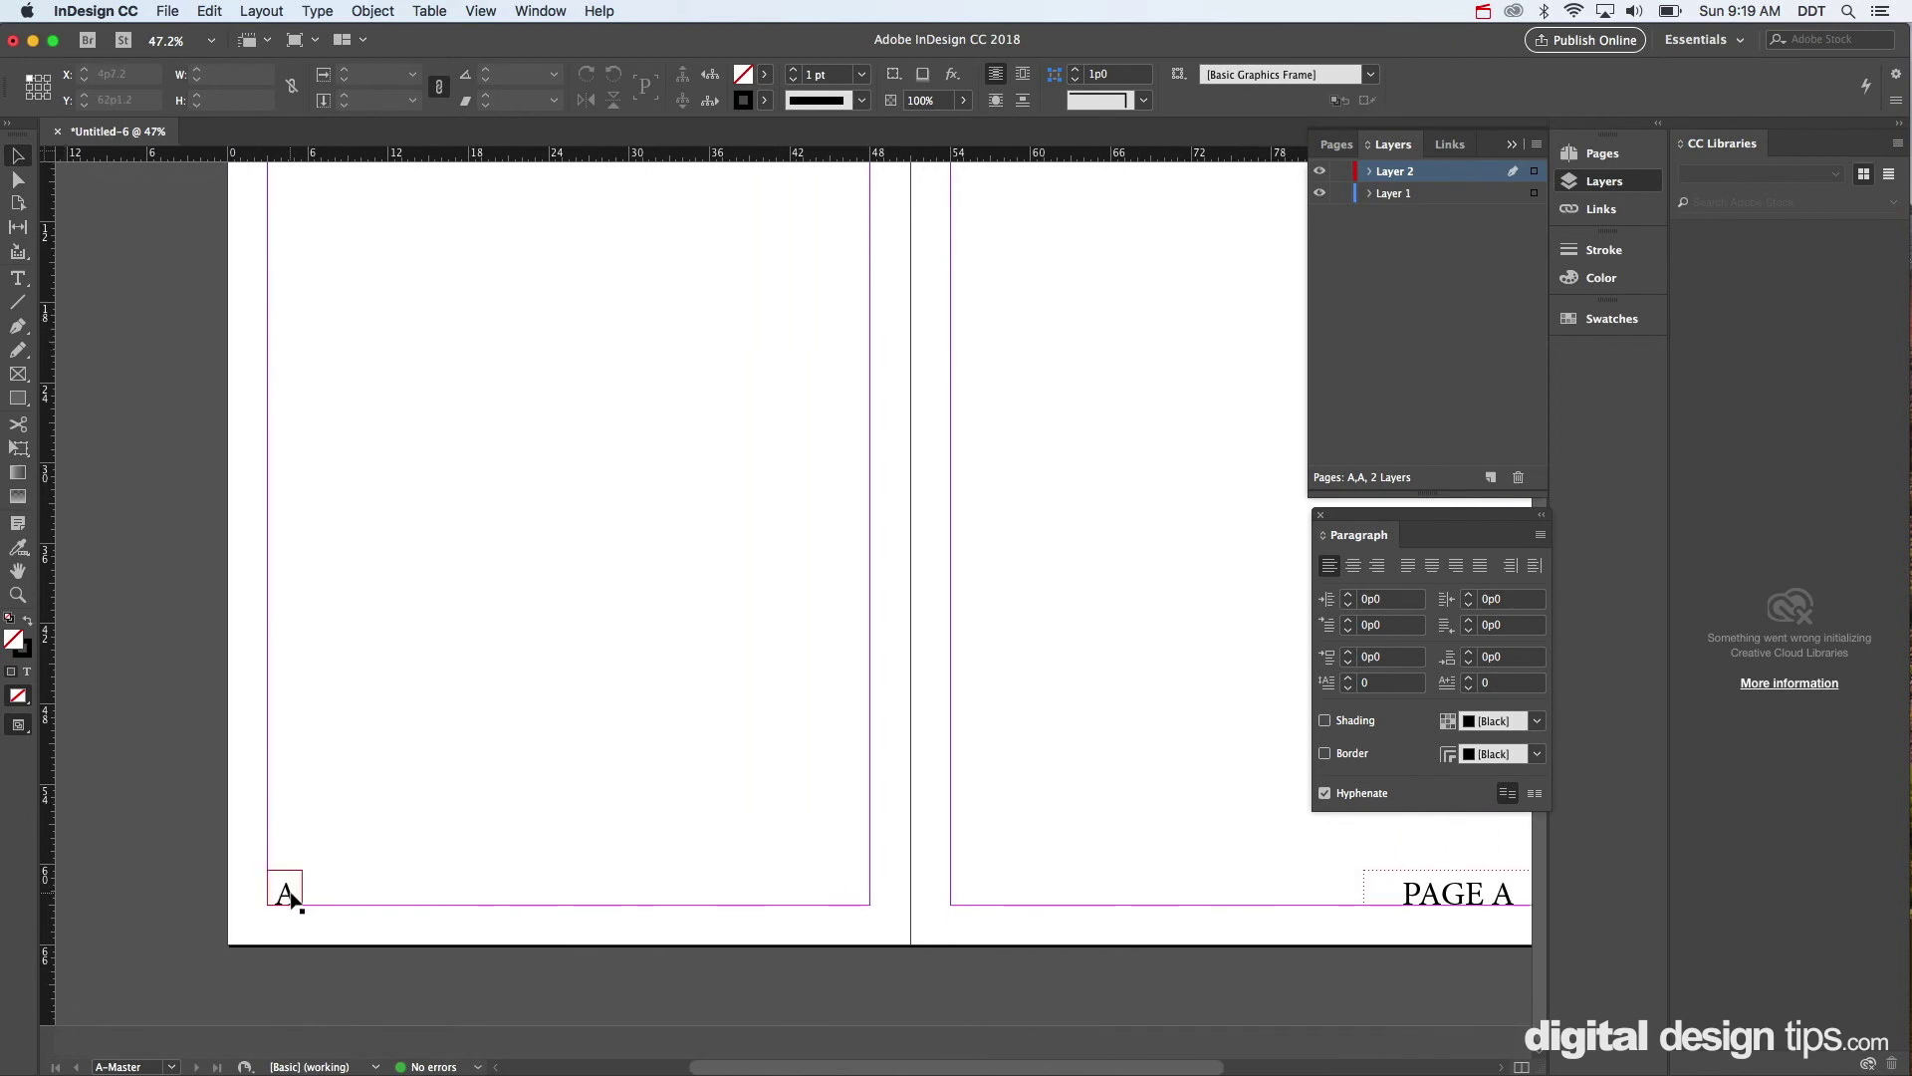
key(Delete)
drag(1422, 896, 325, 905)
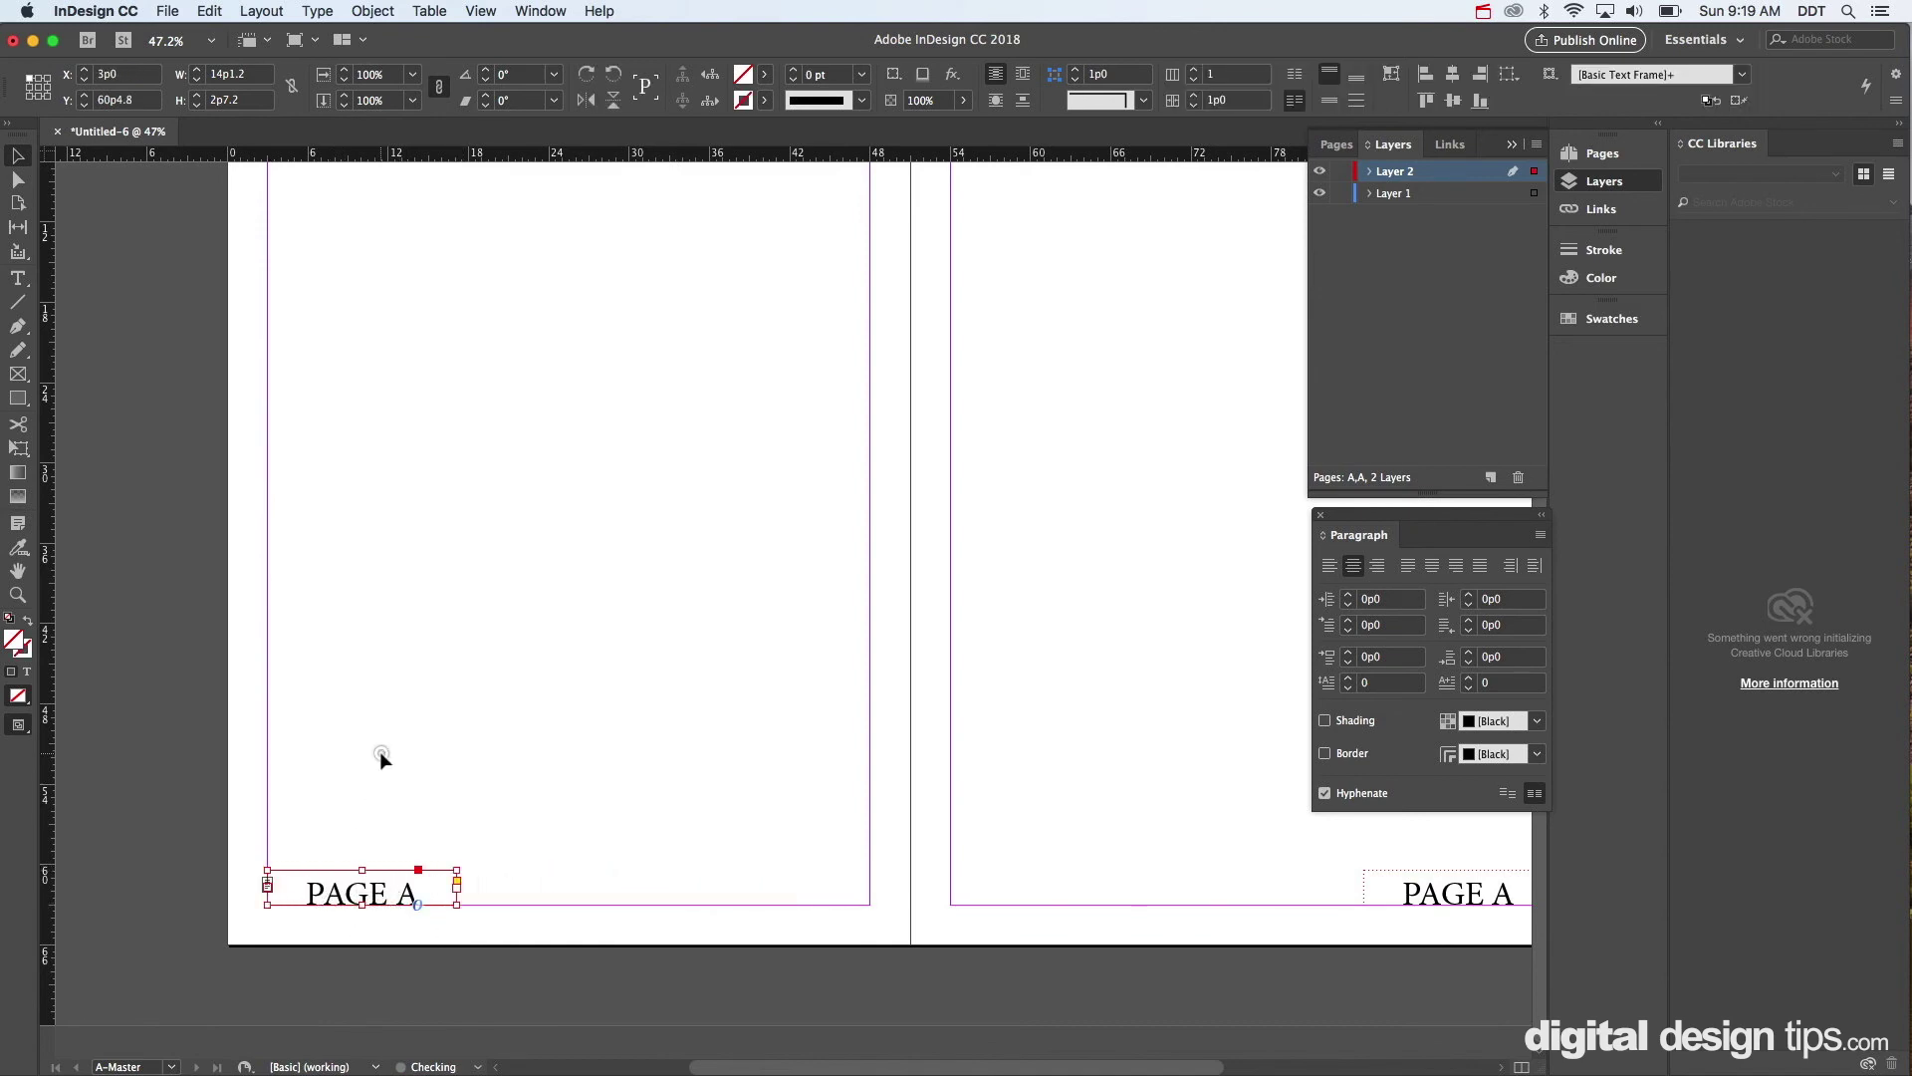
click(381, 753)
Left-align the left 'PAGE A' text and right-align the right 'PAGE A' text.
double_click(412, 896)
key(super+a)
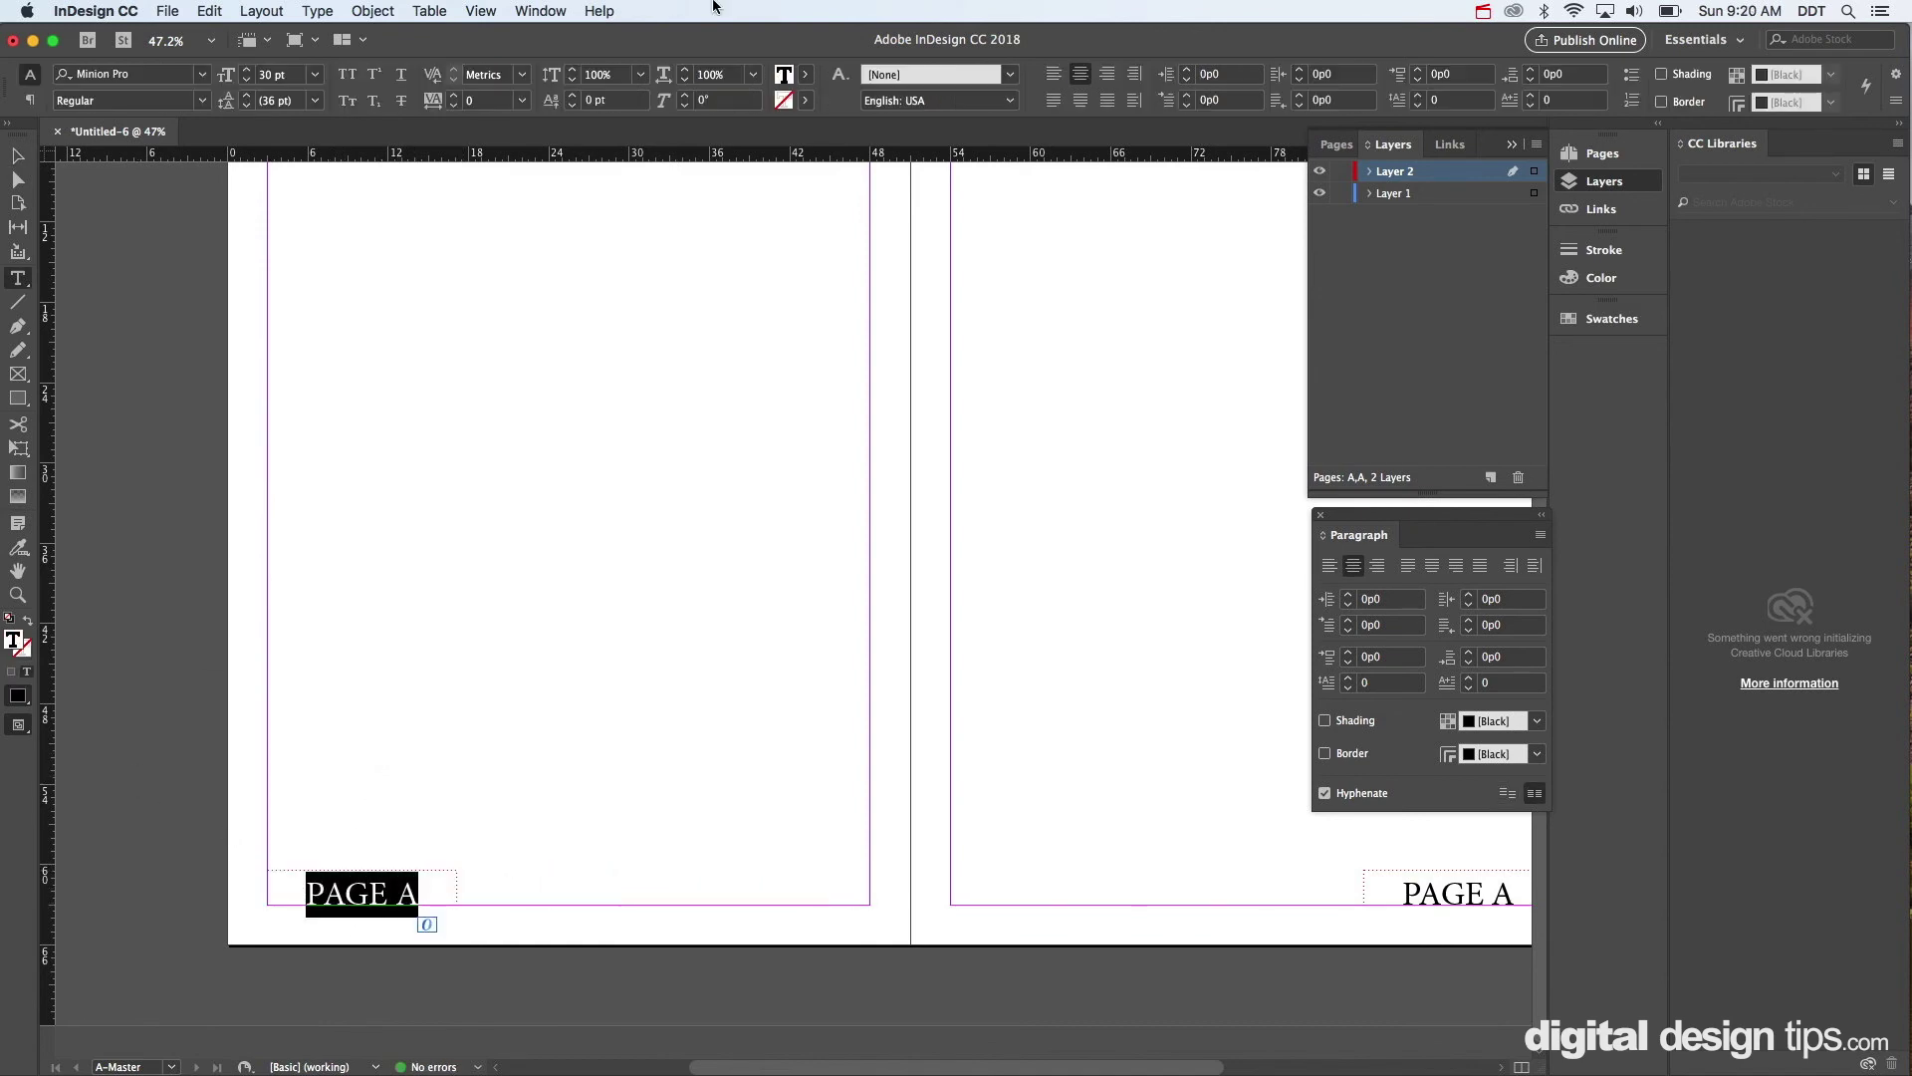
click(1053, 75)
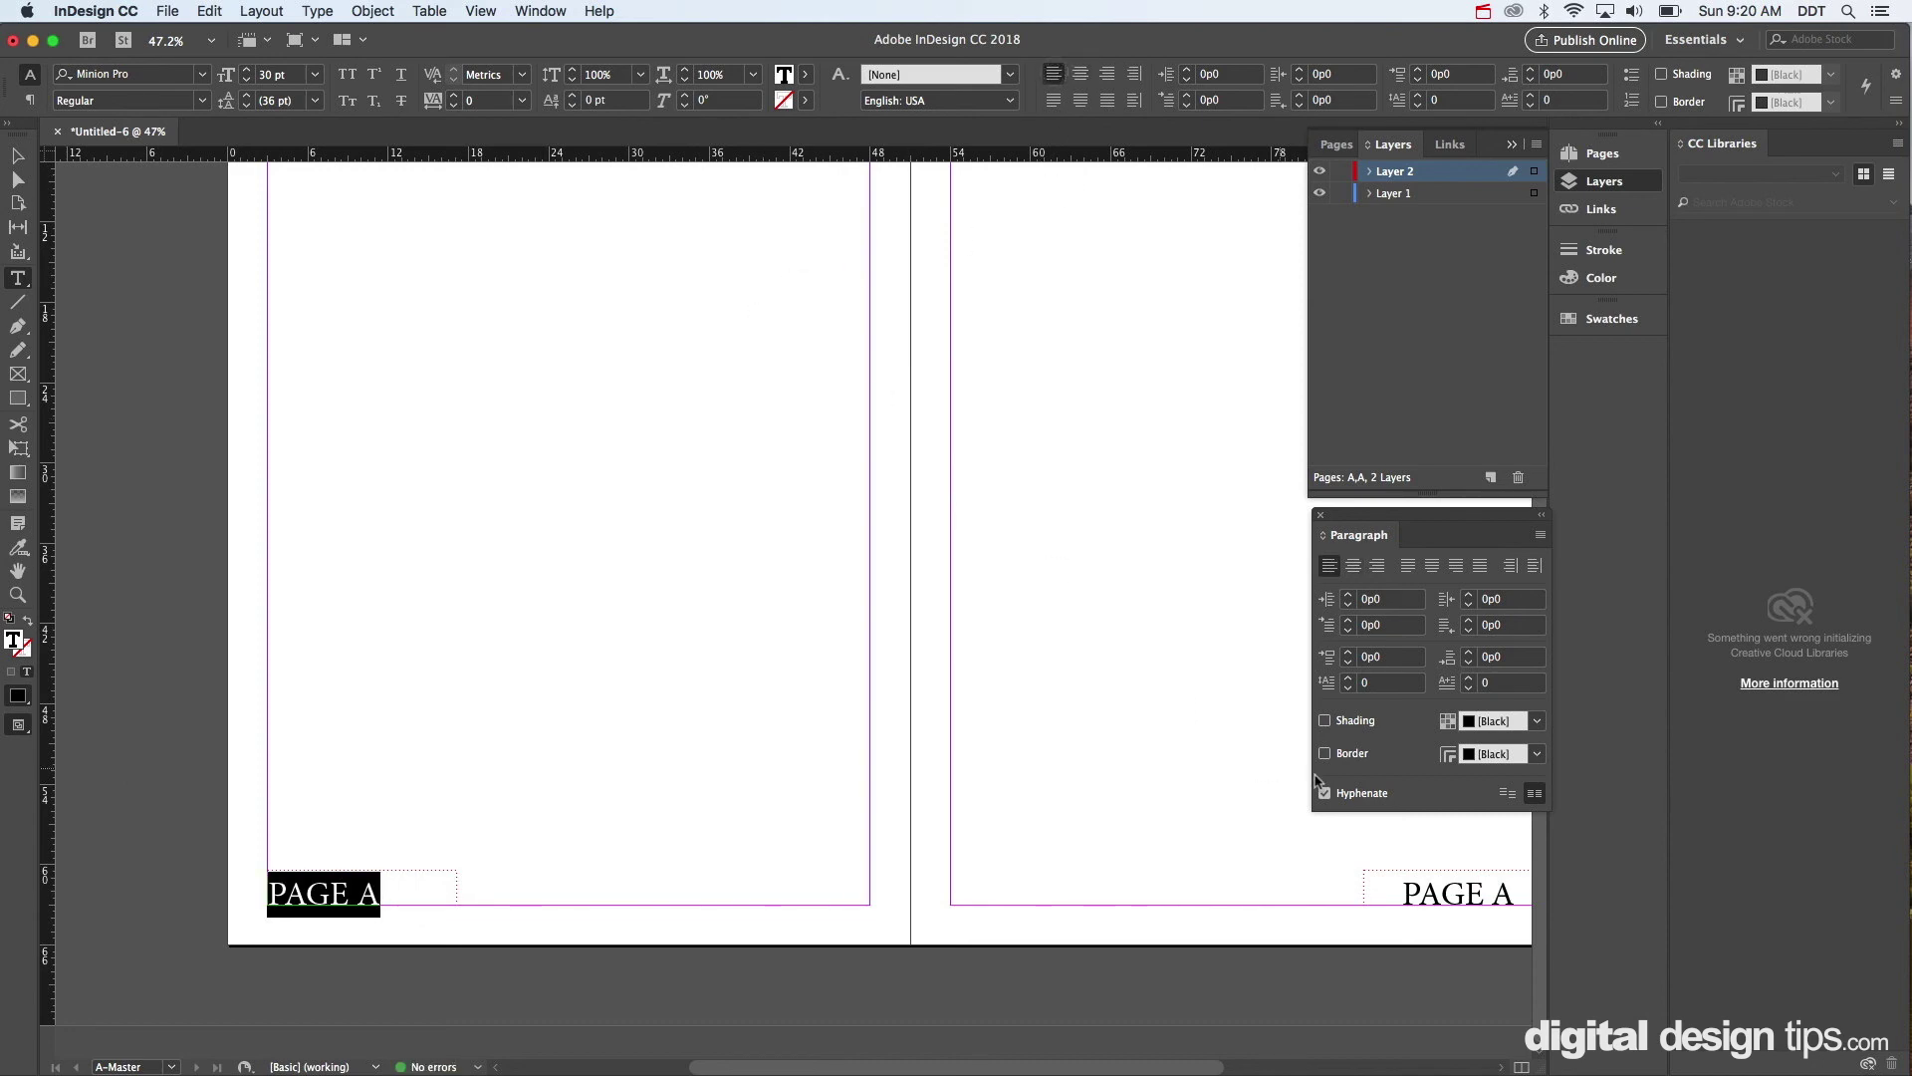
click(1375, 873)
key(super+a)
scroll(1145, 683, right, 5)
key(super+shift+c)
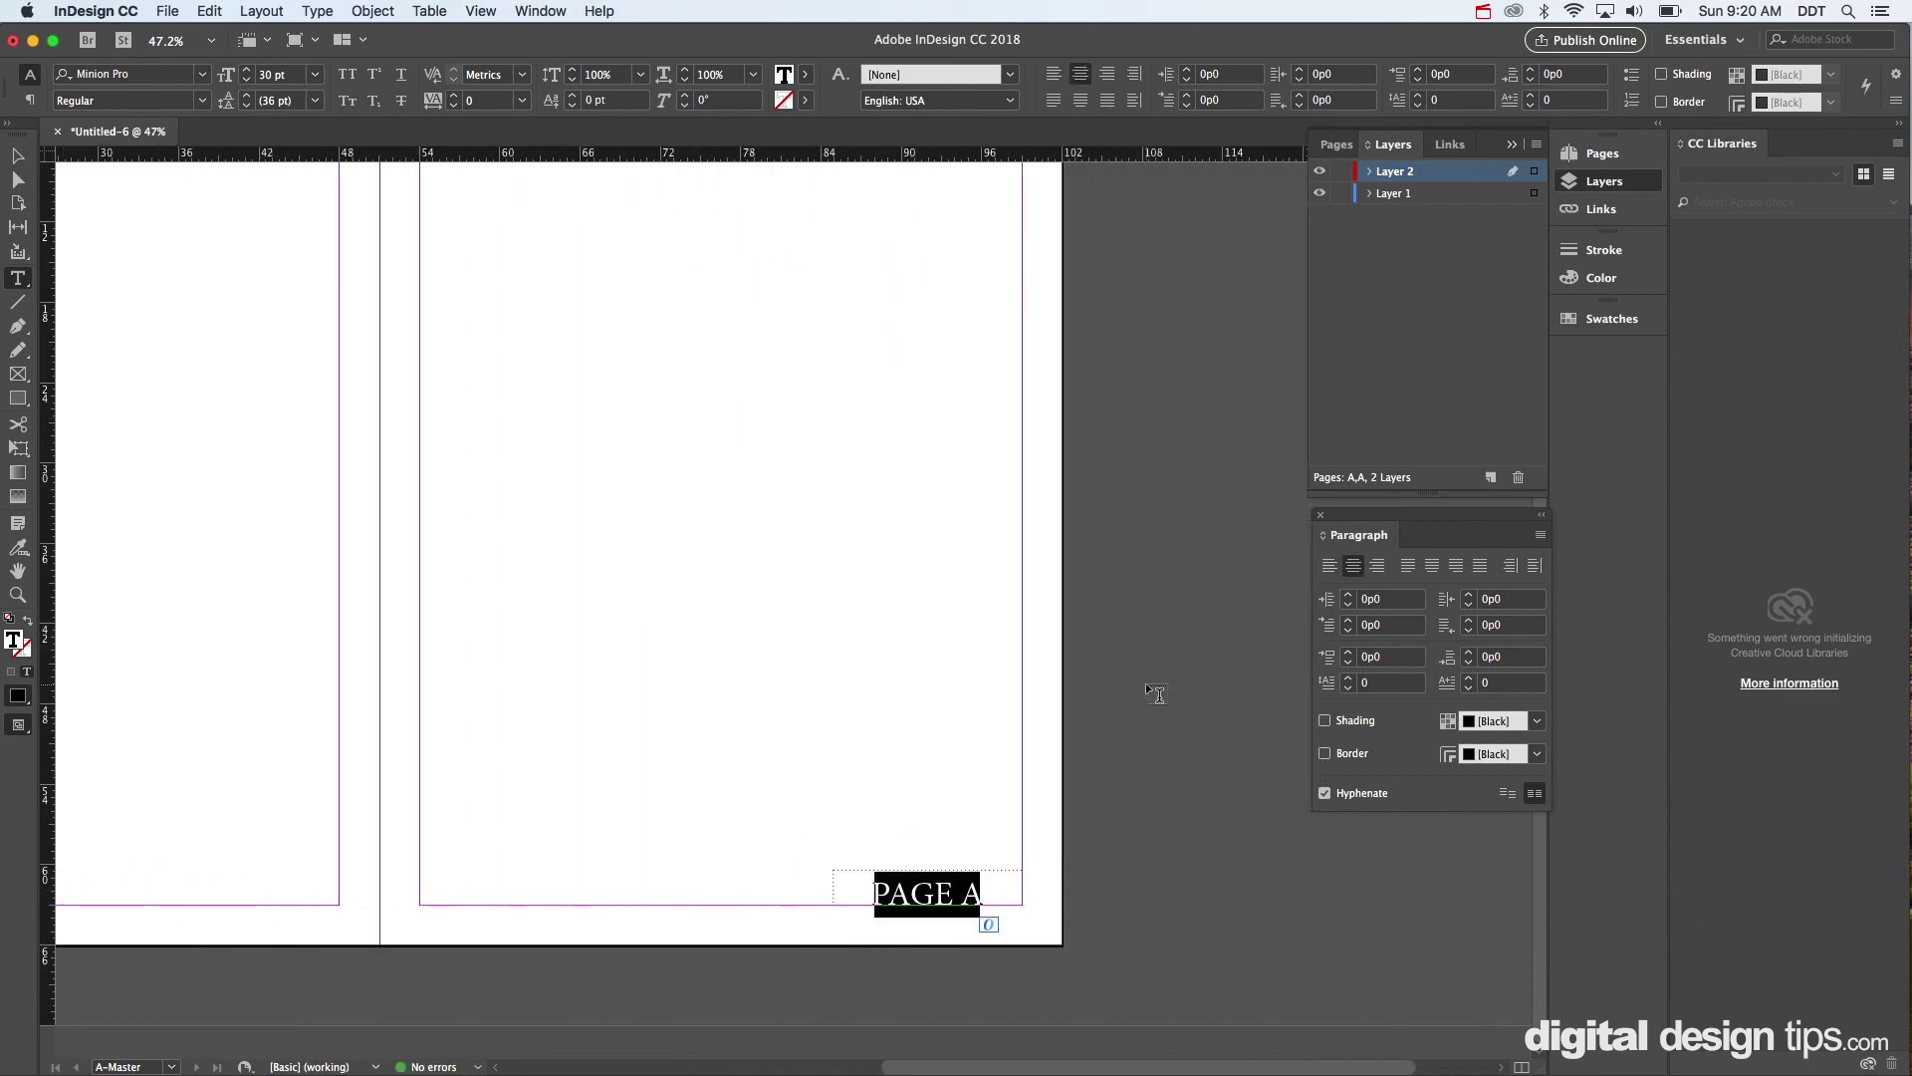
click(1107, 73)
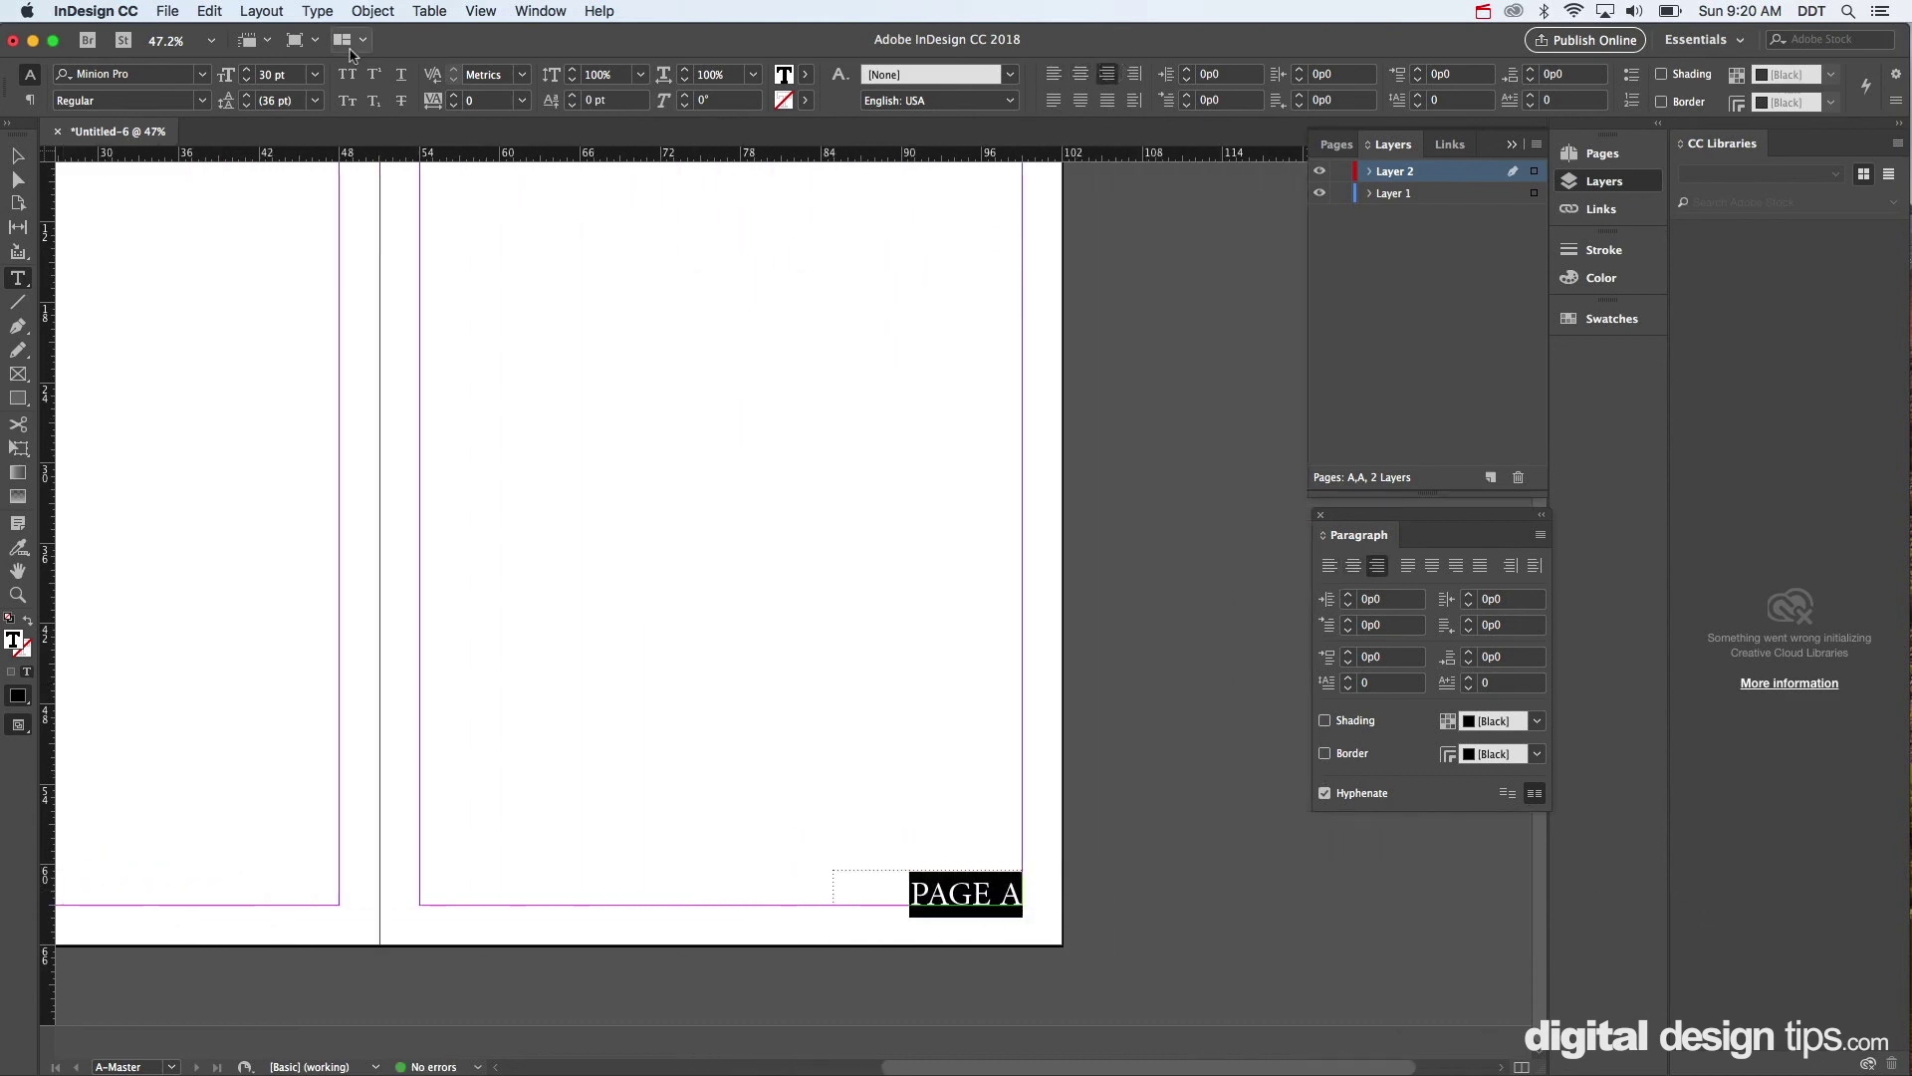
click(20, 158)
click(630, 422)
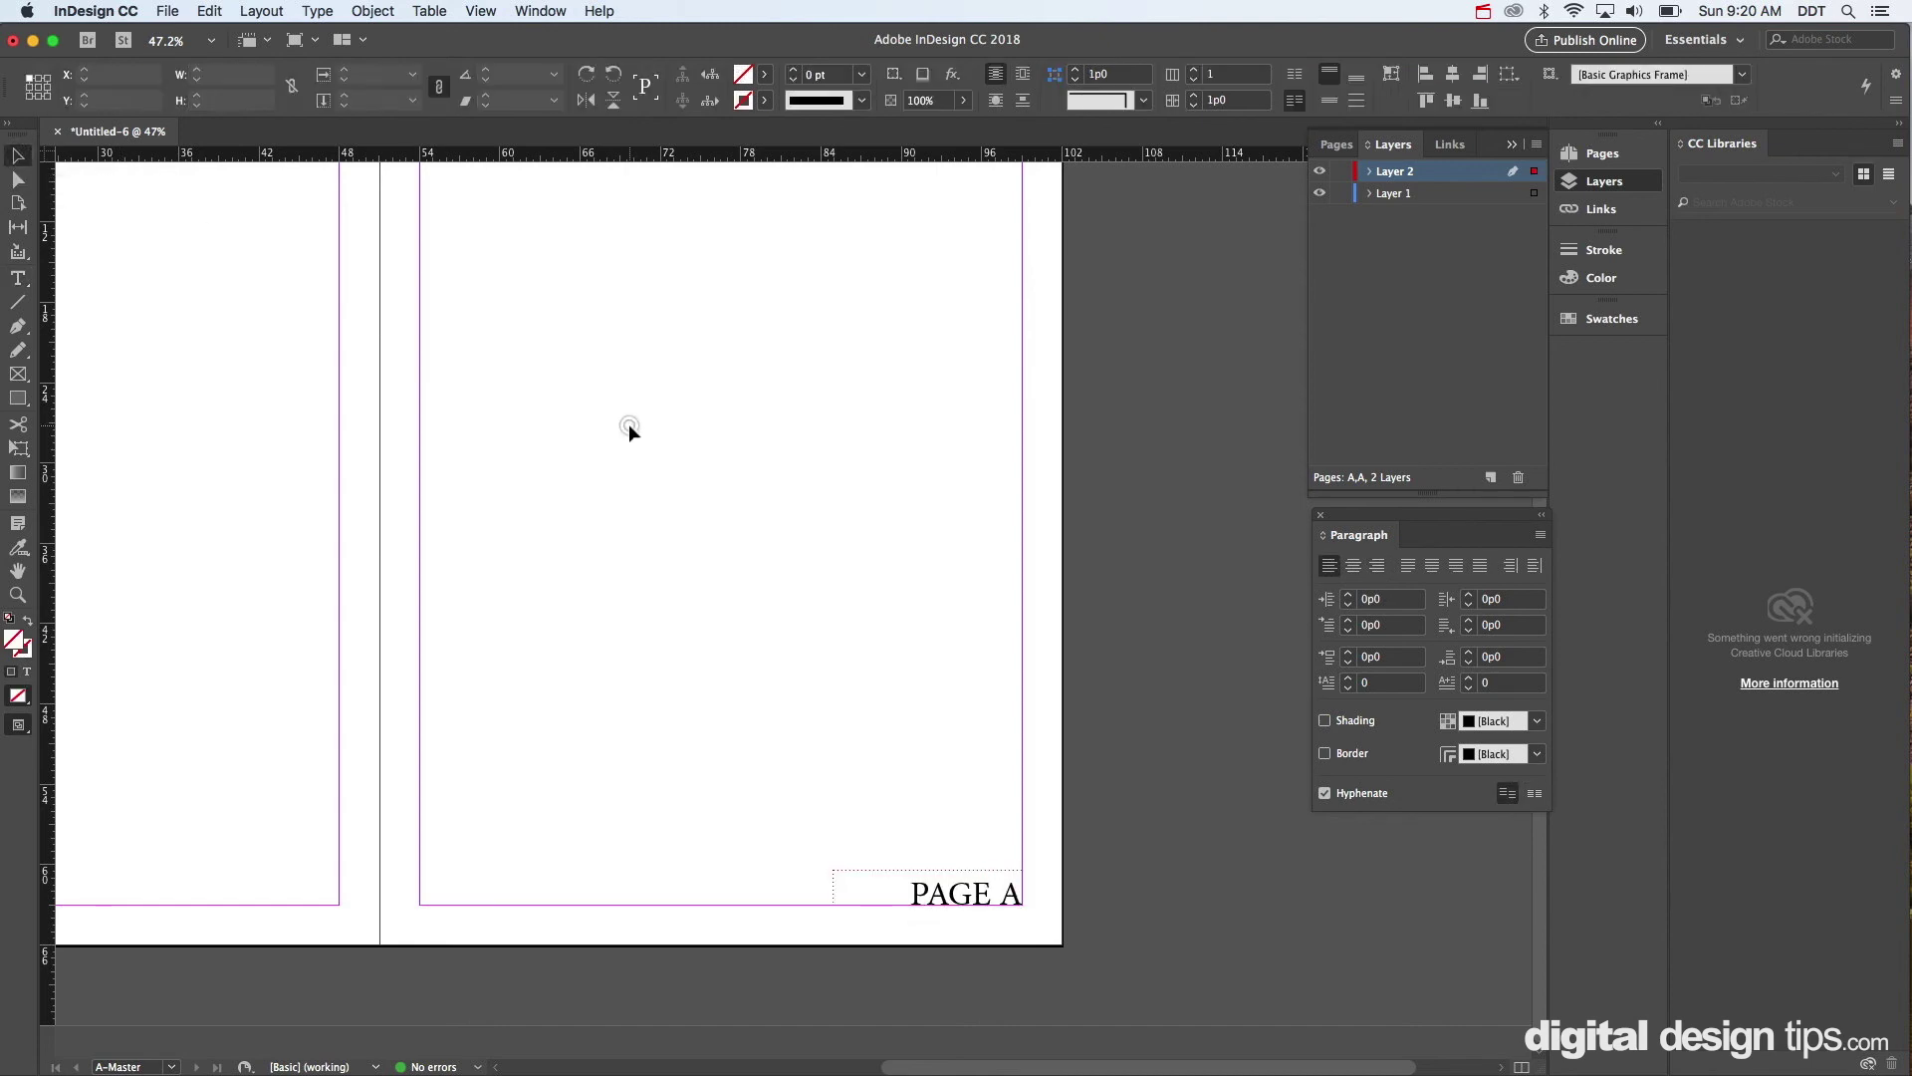
click(1336, 145)
Jump to pages 1, 2, 3 and 4 in turn to check each page's number.
double_click(1437, 329)
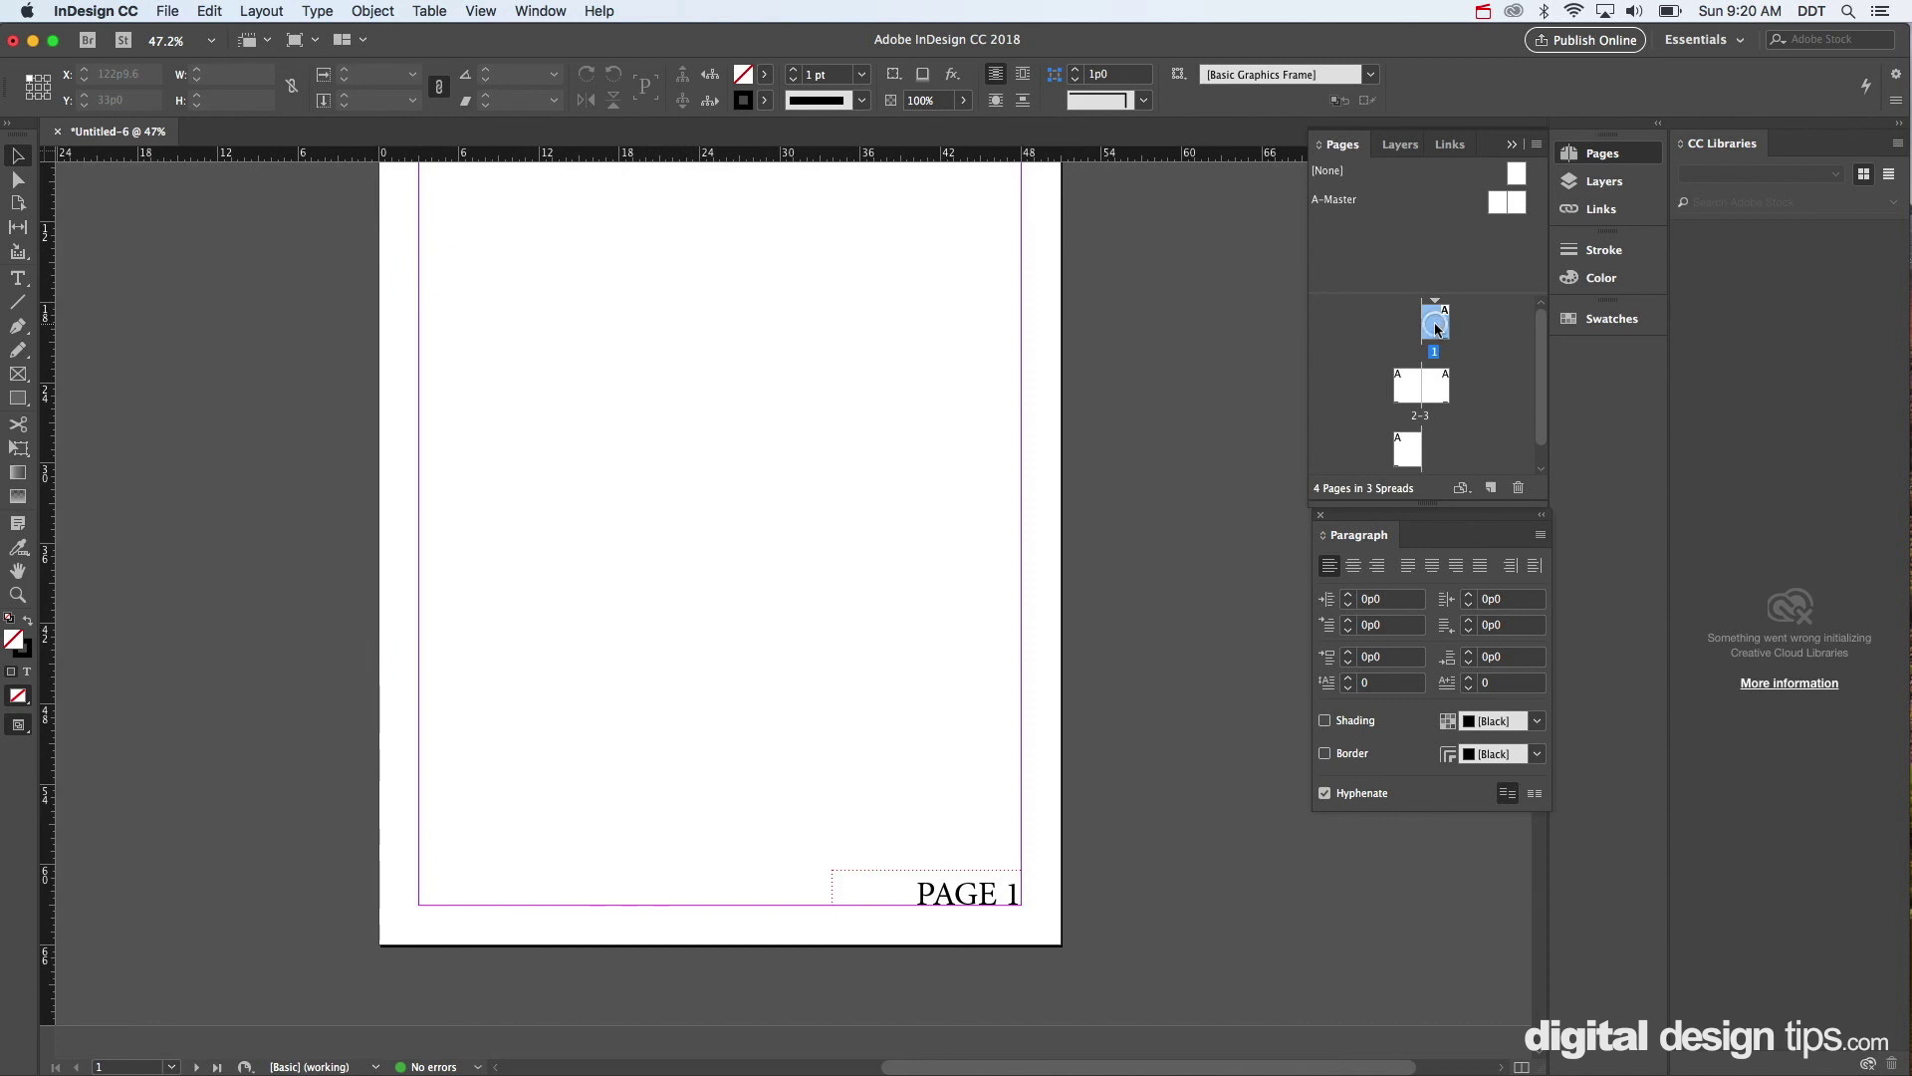
double_click(1412, 394)
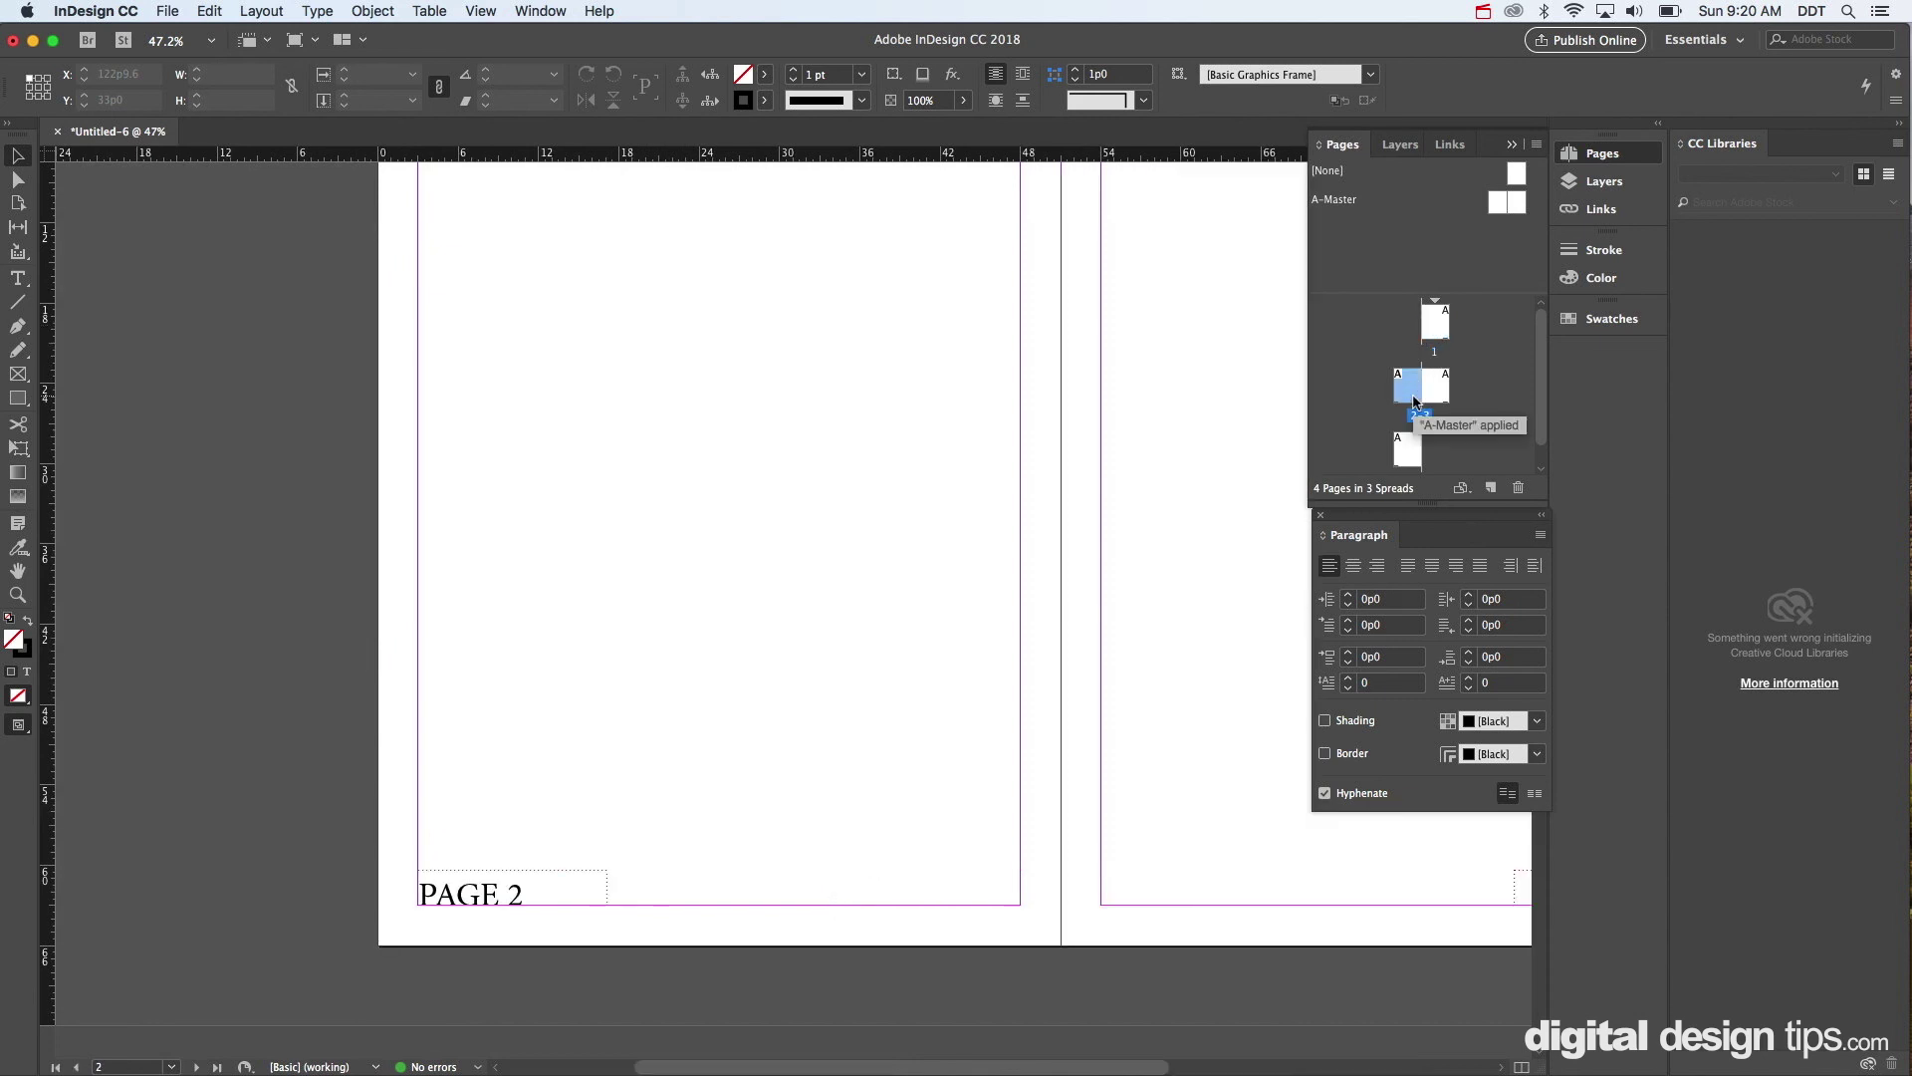
double_click(1432, 391)
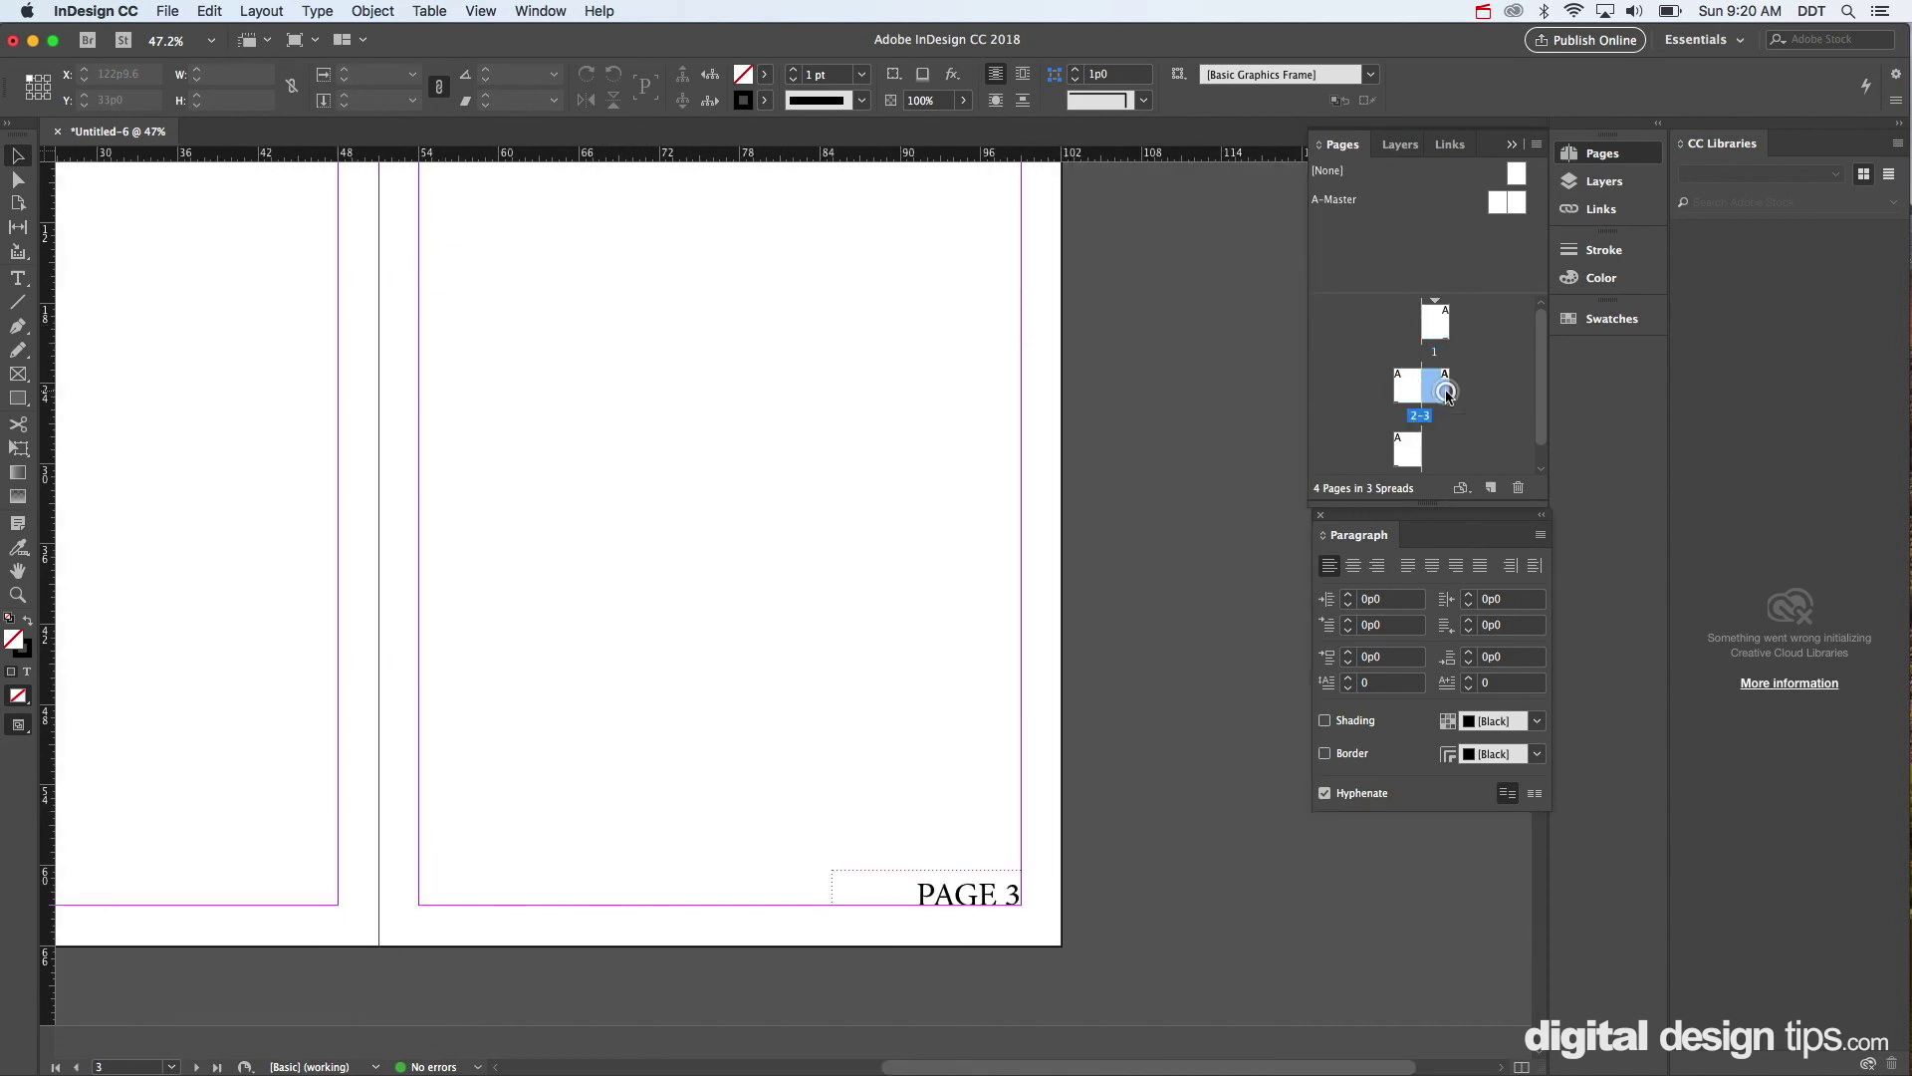
double_click(1415, 467)
Zoom out to 25% and scroll through the pages to confirm PAGE 1 to PAGE 4 labels.
scroll(1055, 642, up, 3)
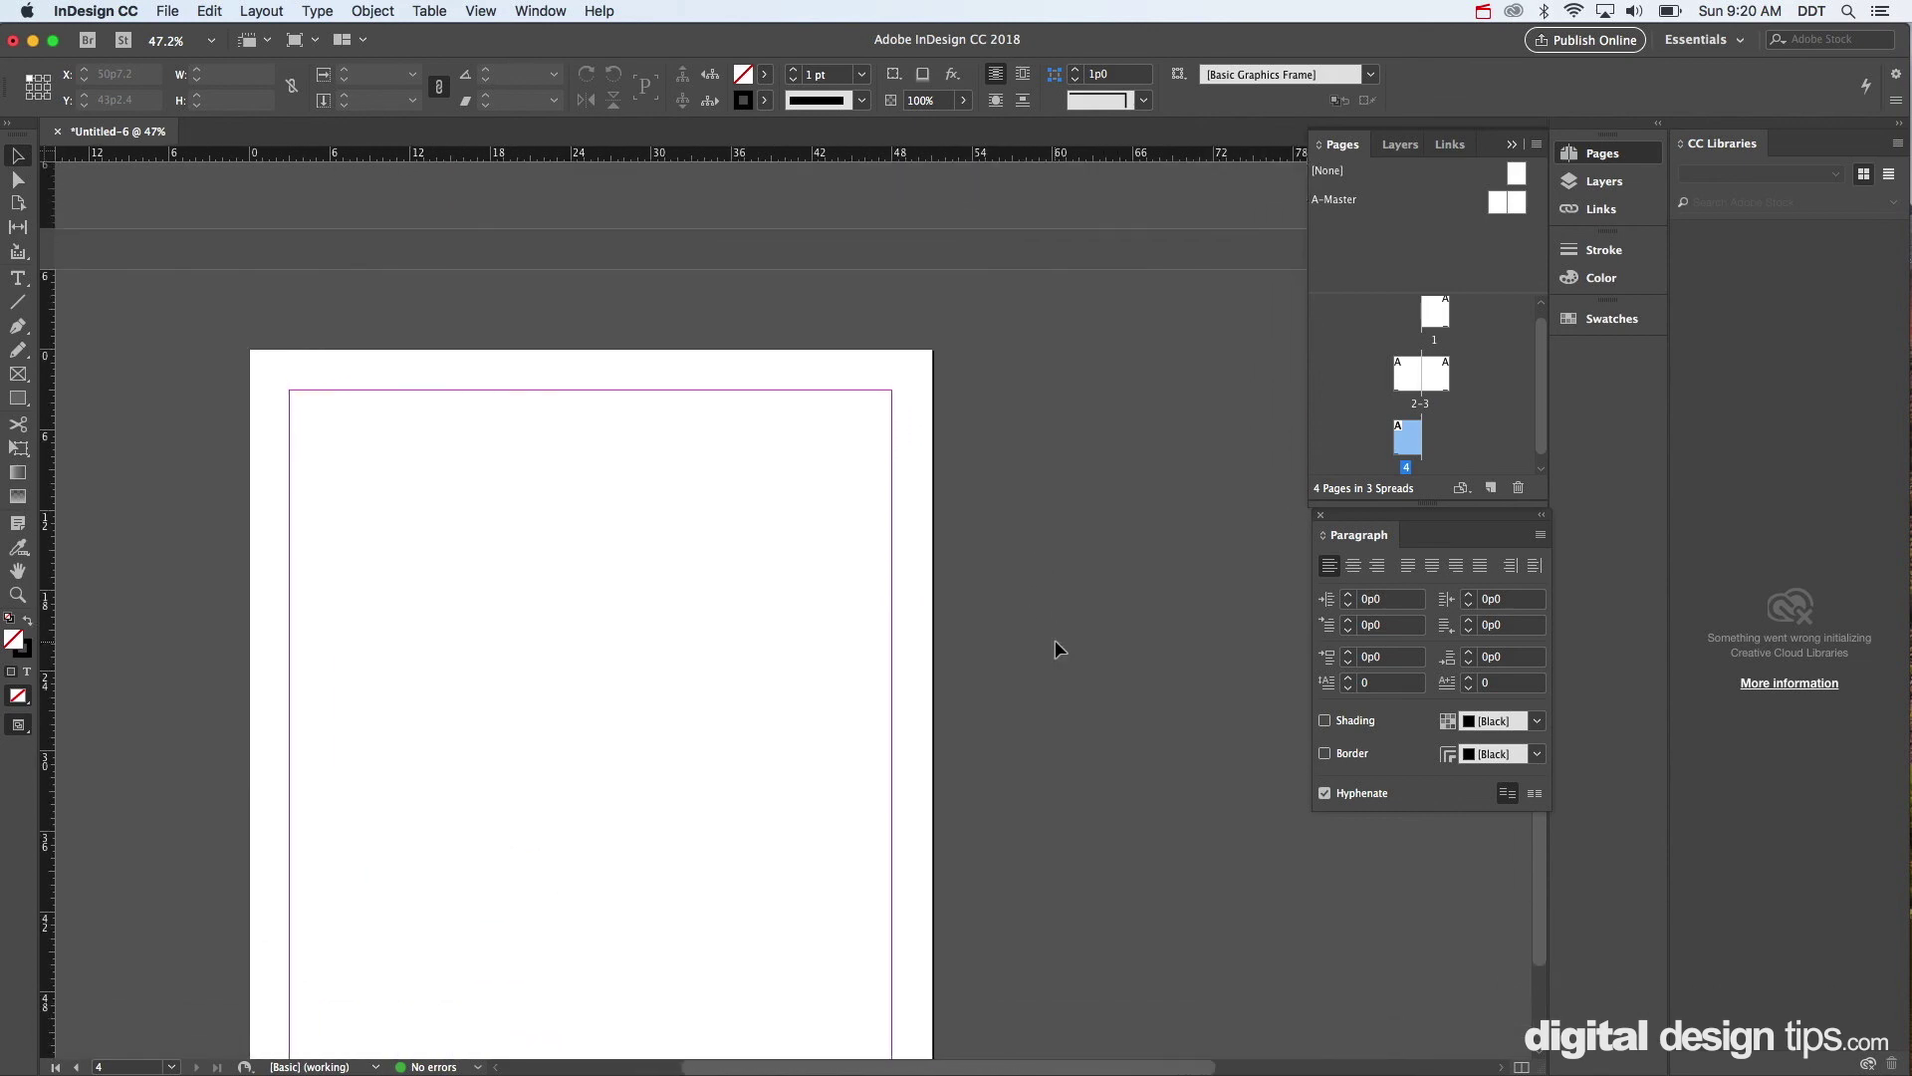
key(super+minus)
key(super+minus)
scroll(1054, 642, up, 3)
scroll(1056, 642, up, 3)
scroll(1055, 642, down, 6)
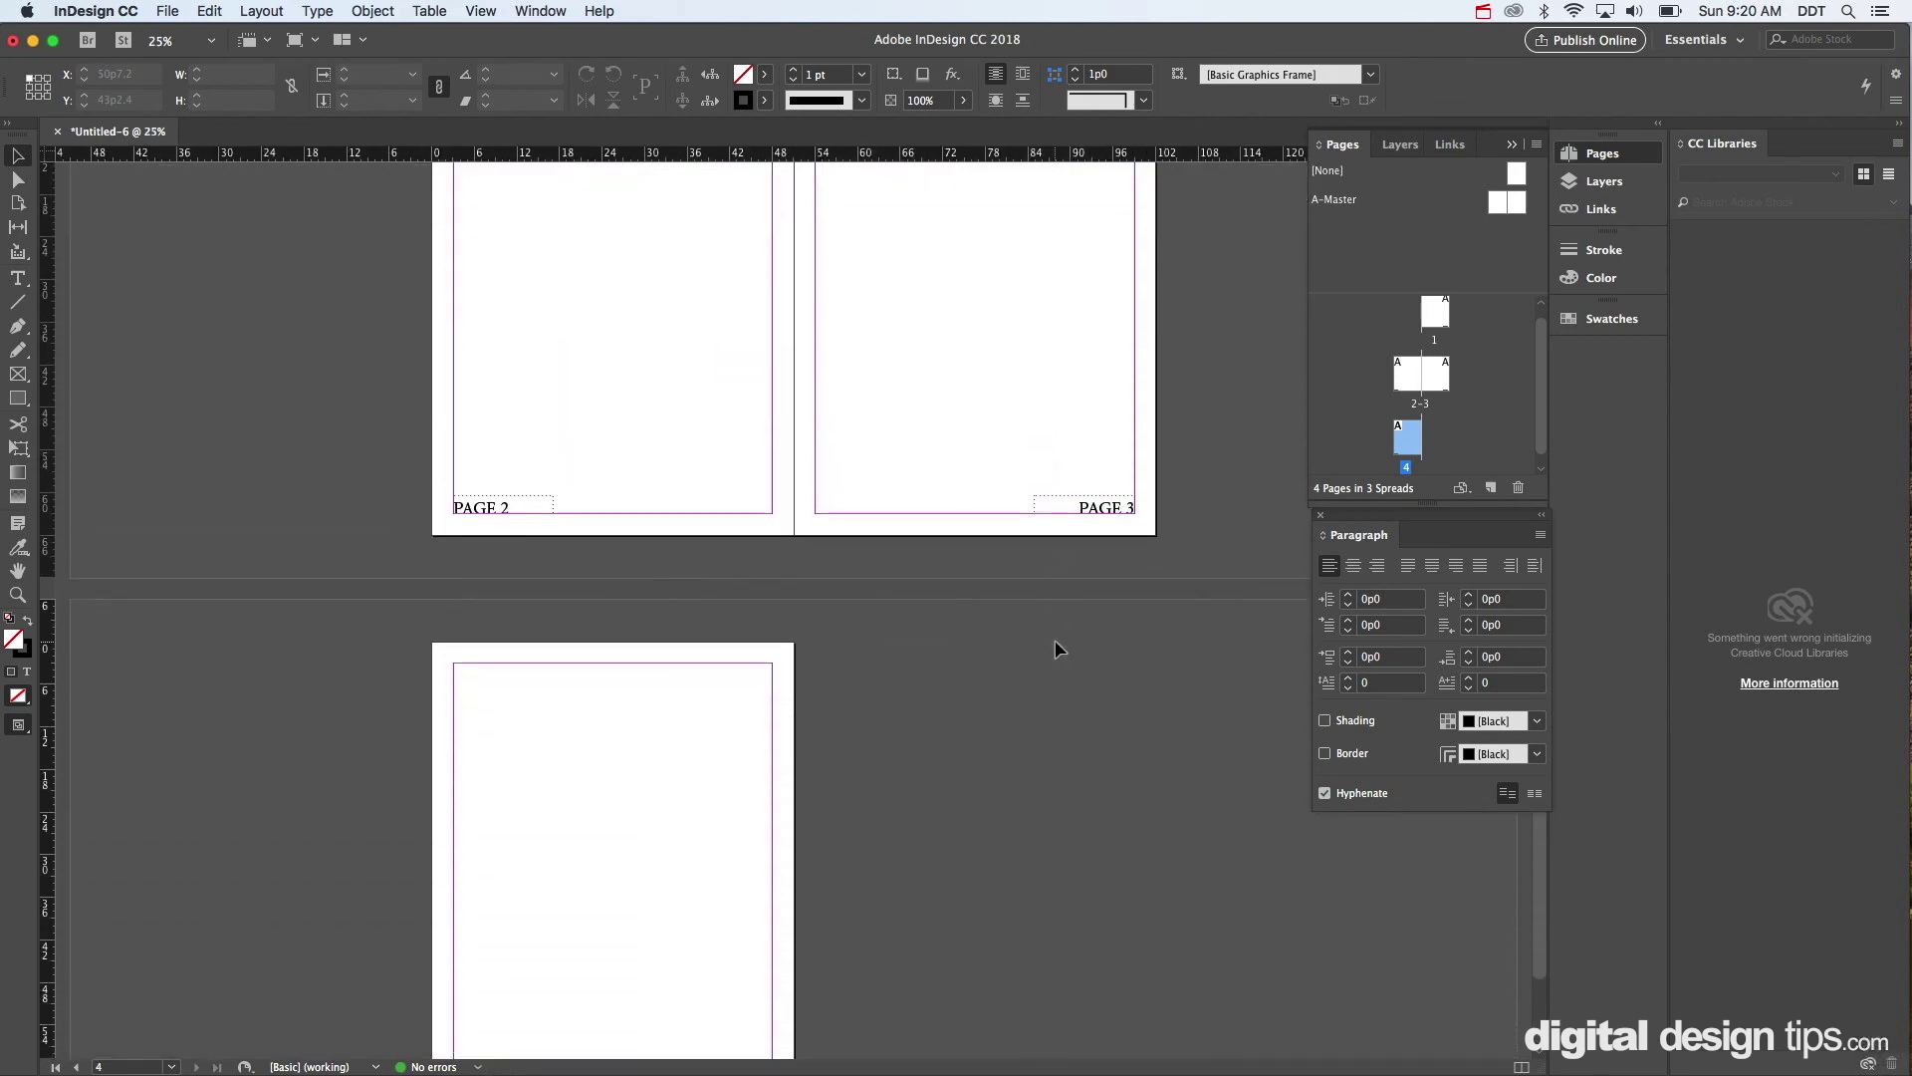
scroll(1054, 640, down, 2)
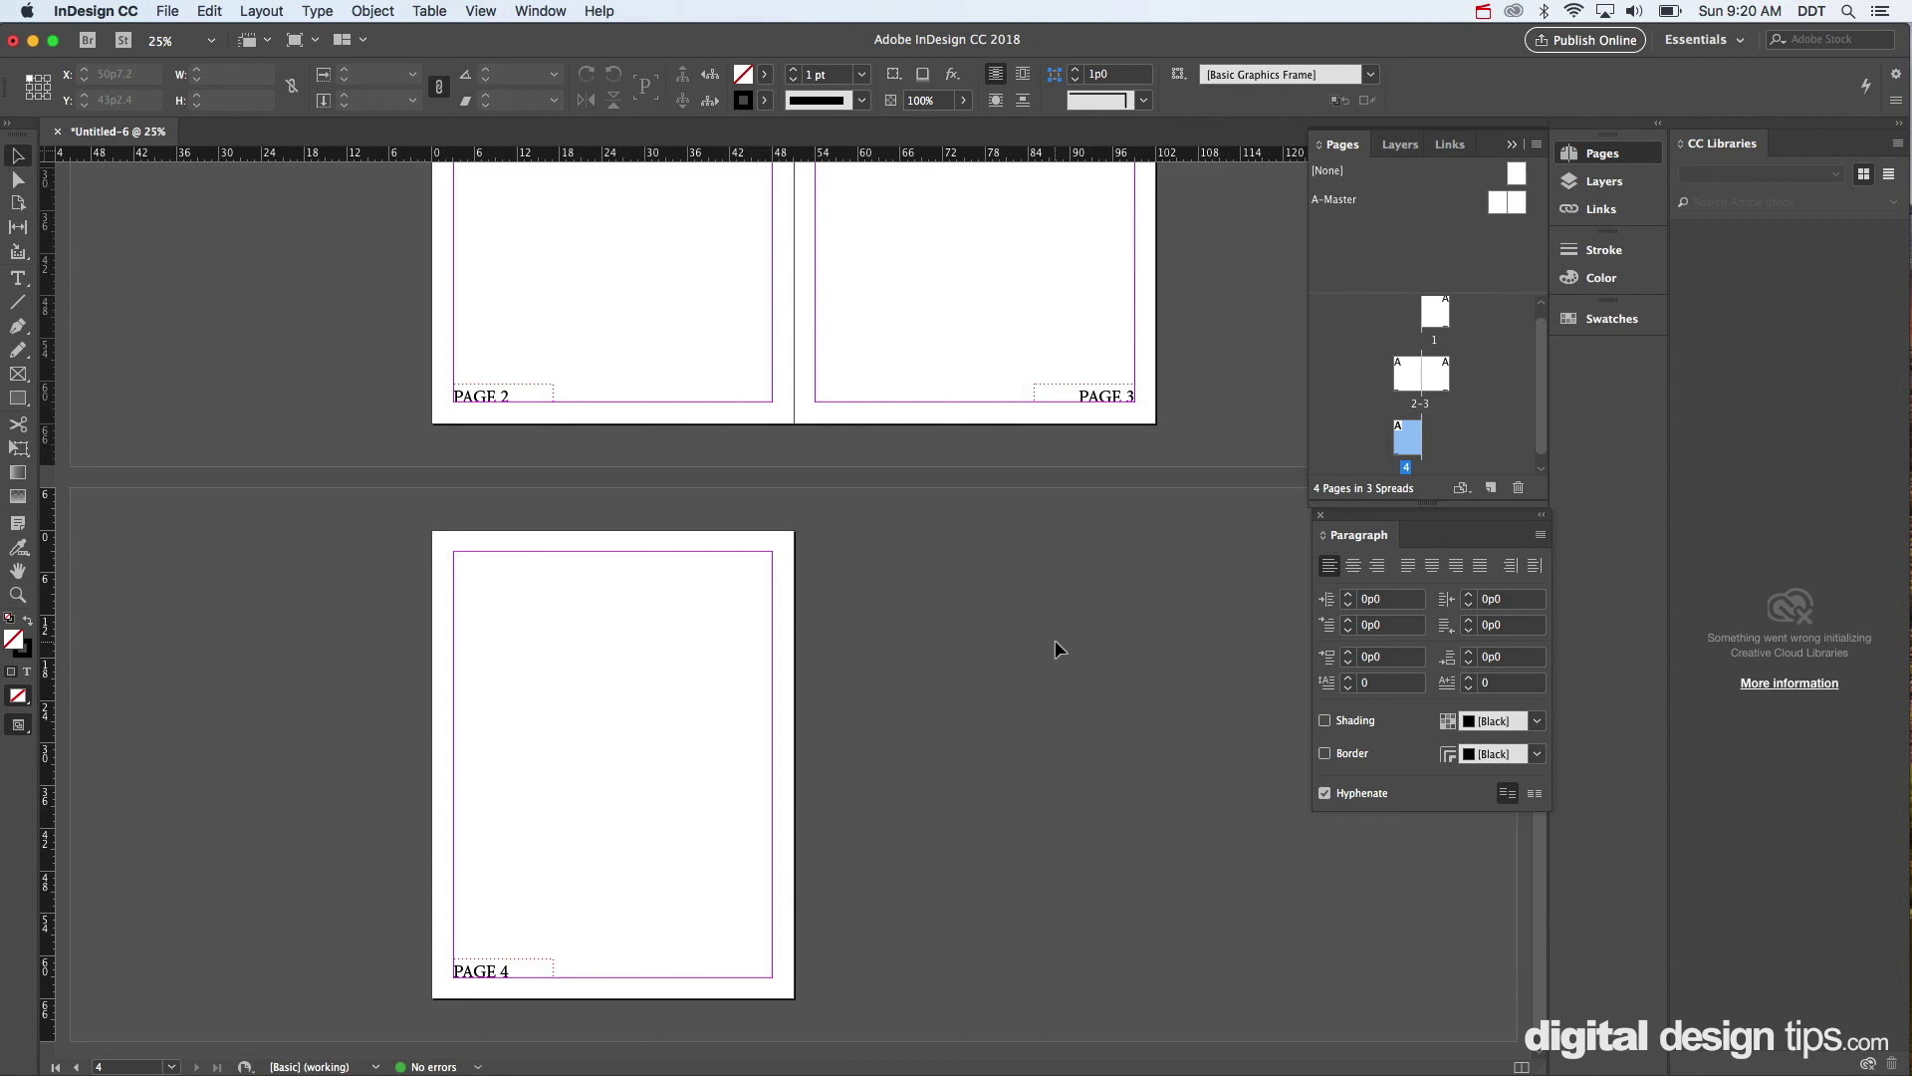
scroll(1054, 641, down, 1)
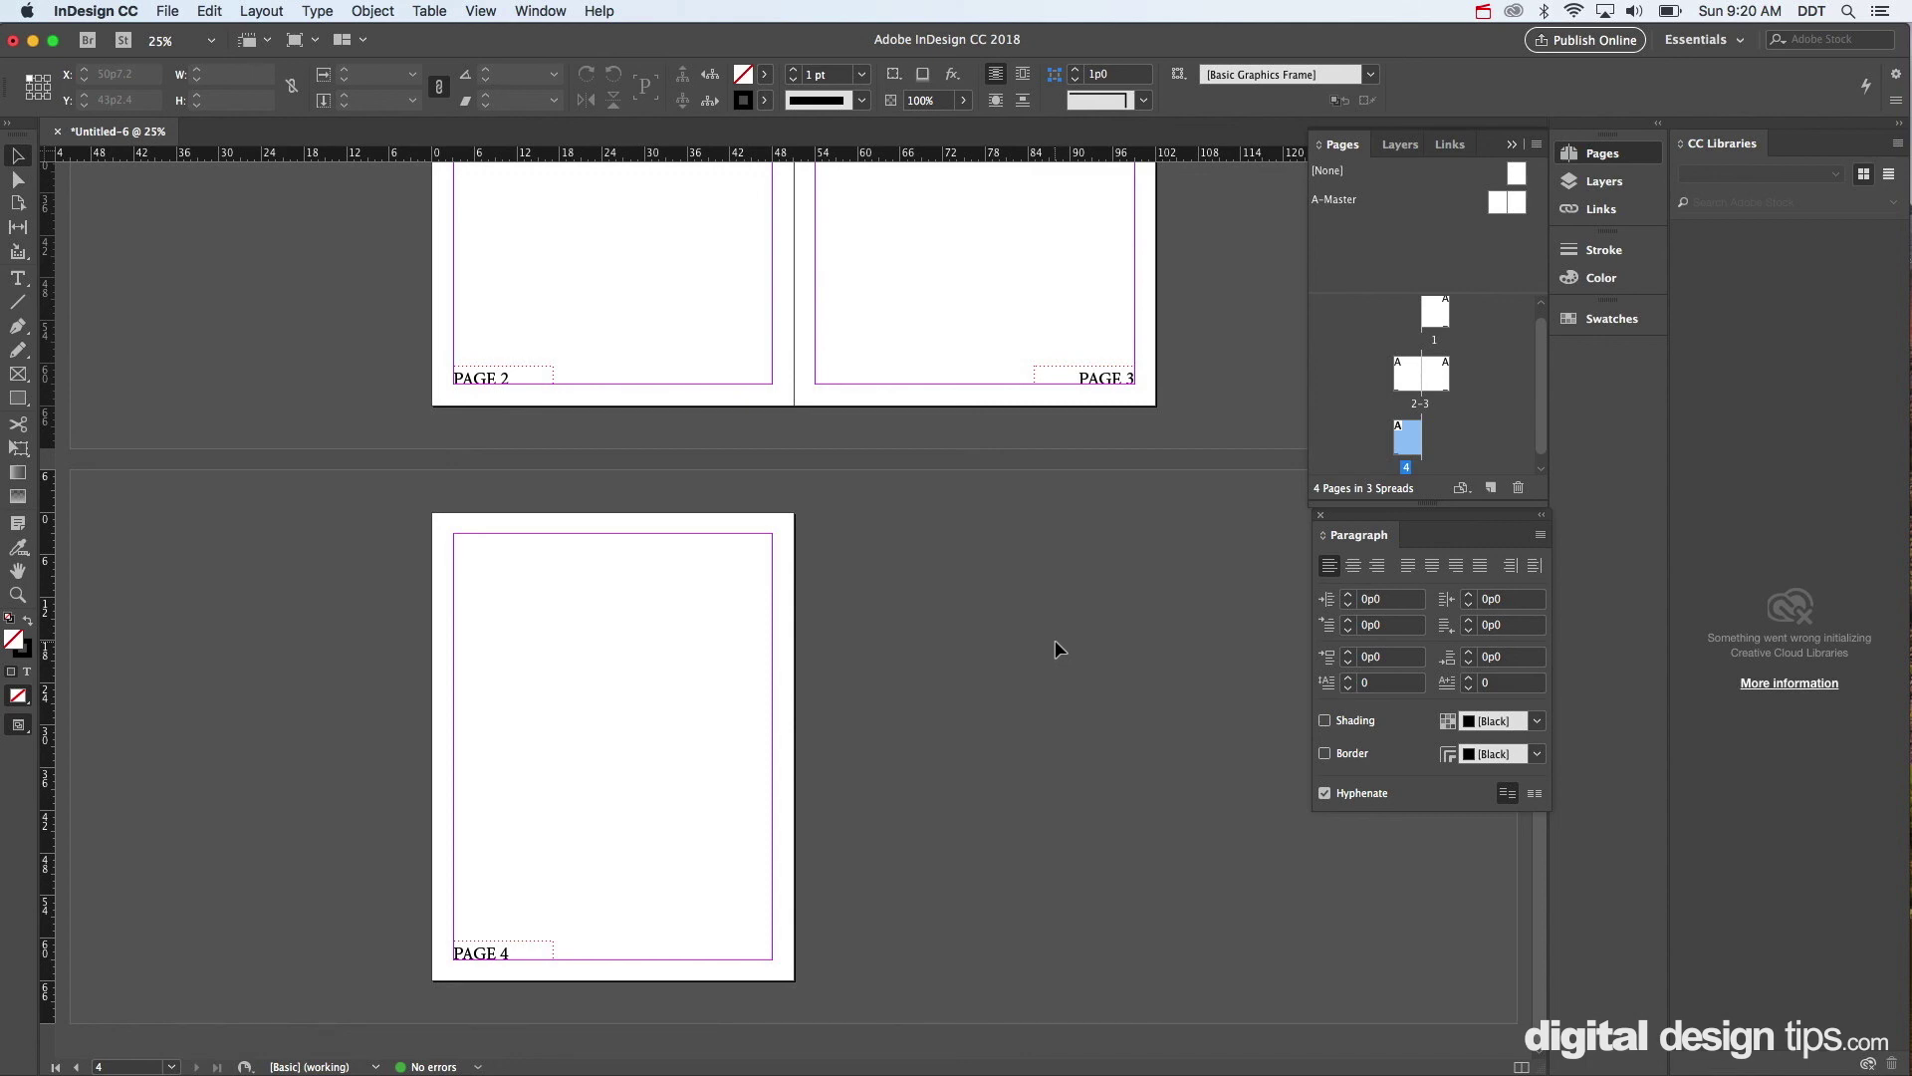
scroll(1055, 642, up, 10)
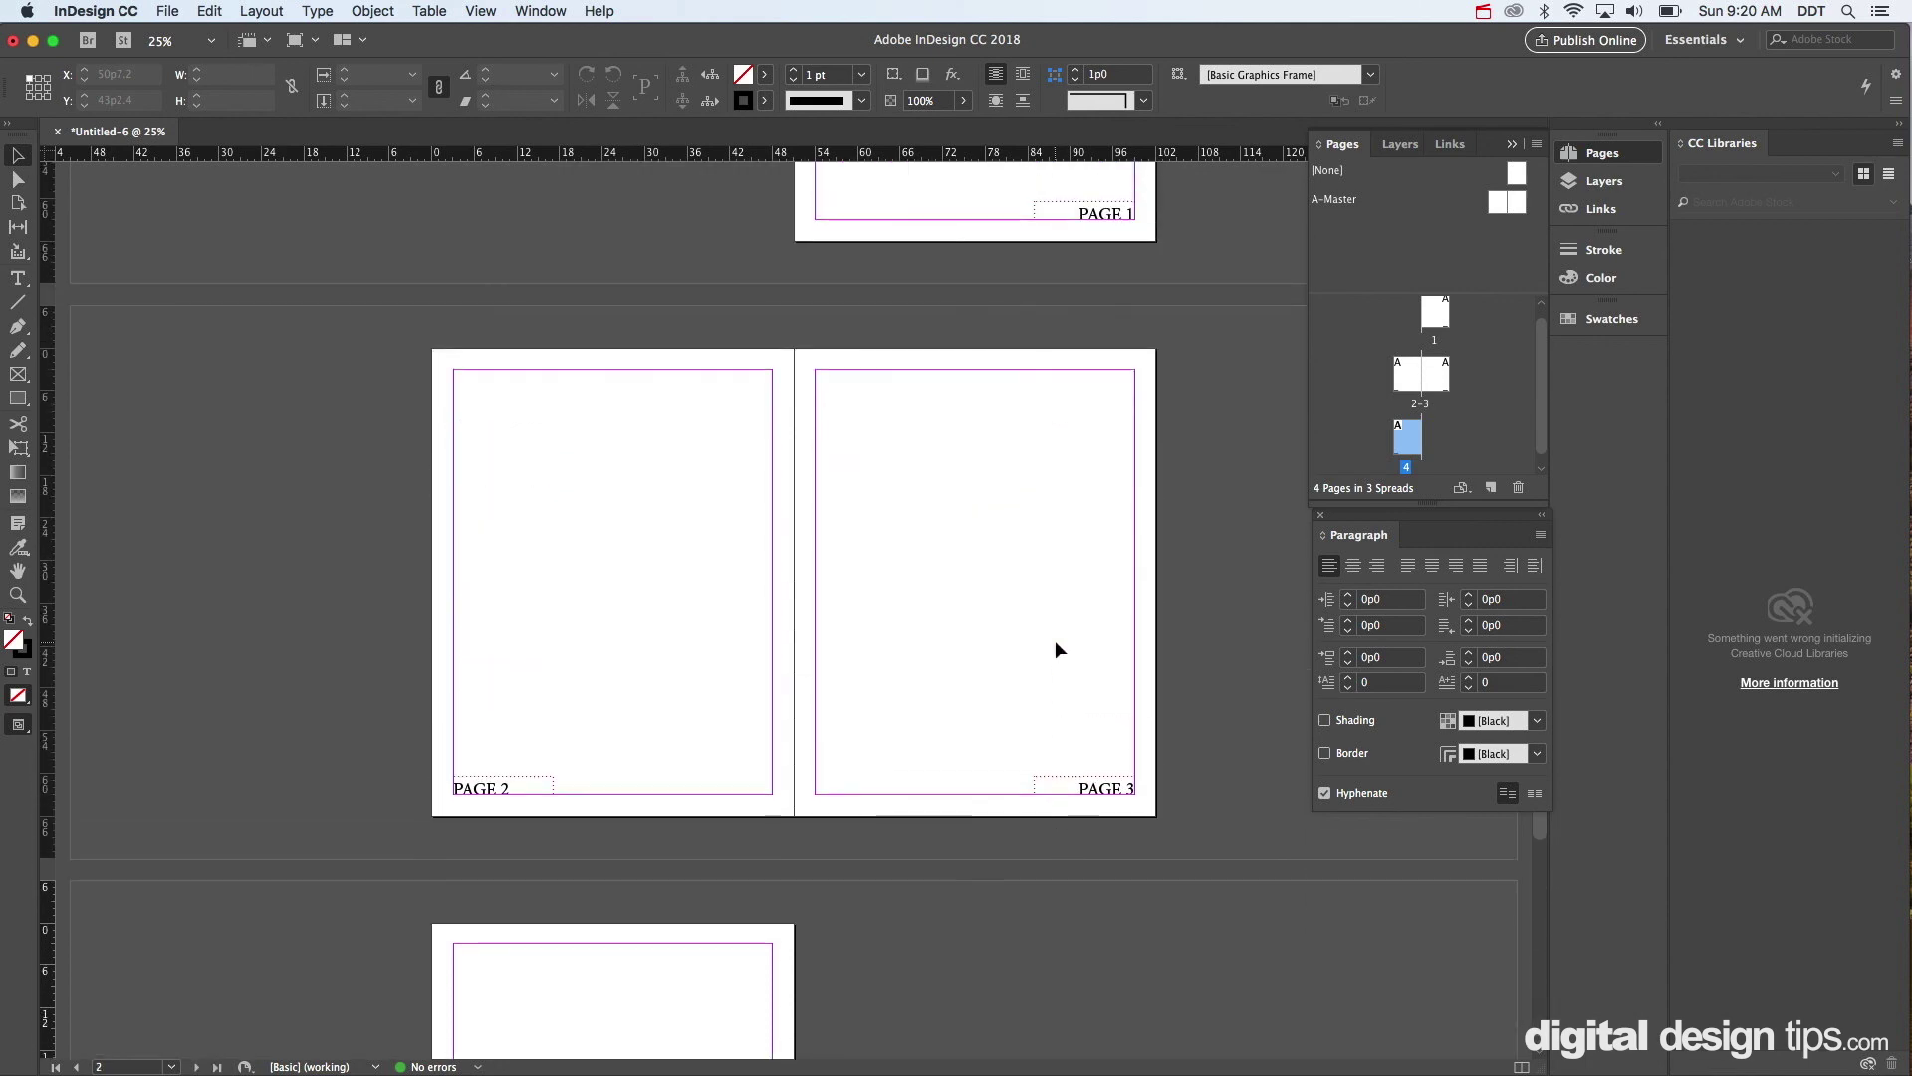
scroll(1055, 640, down, 3)
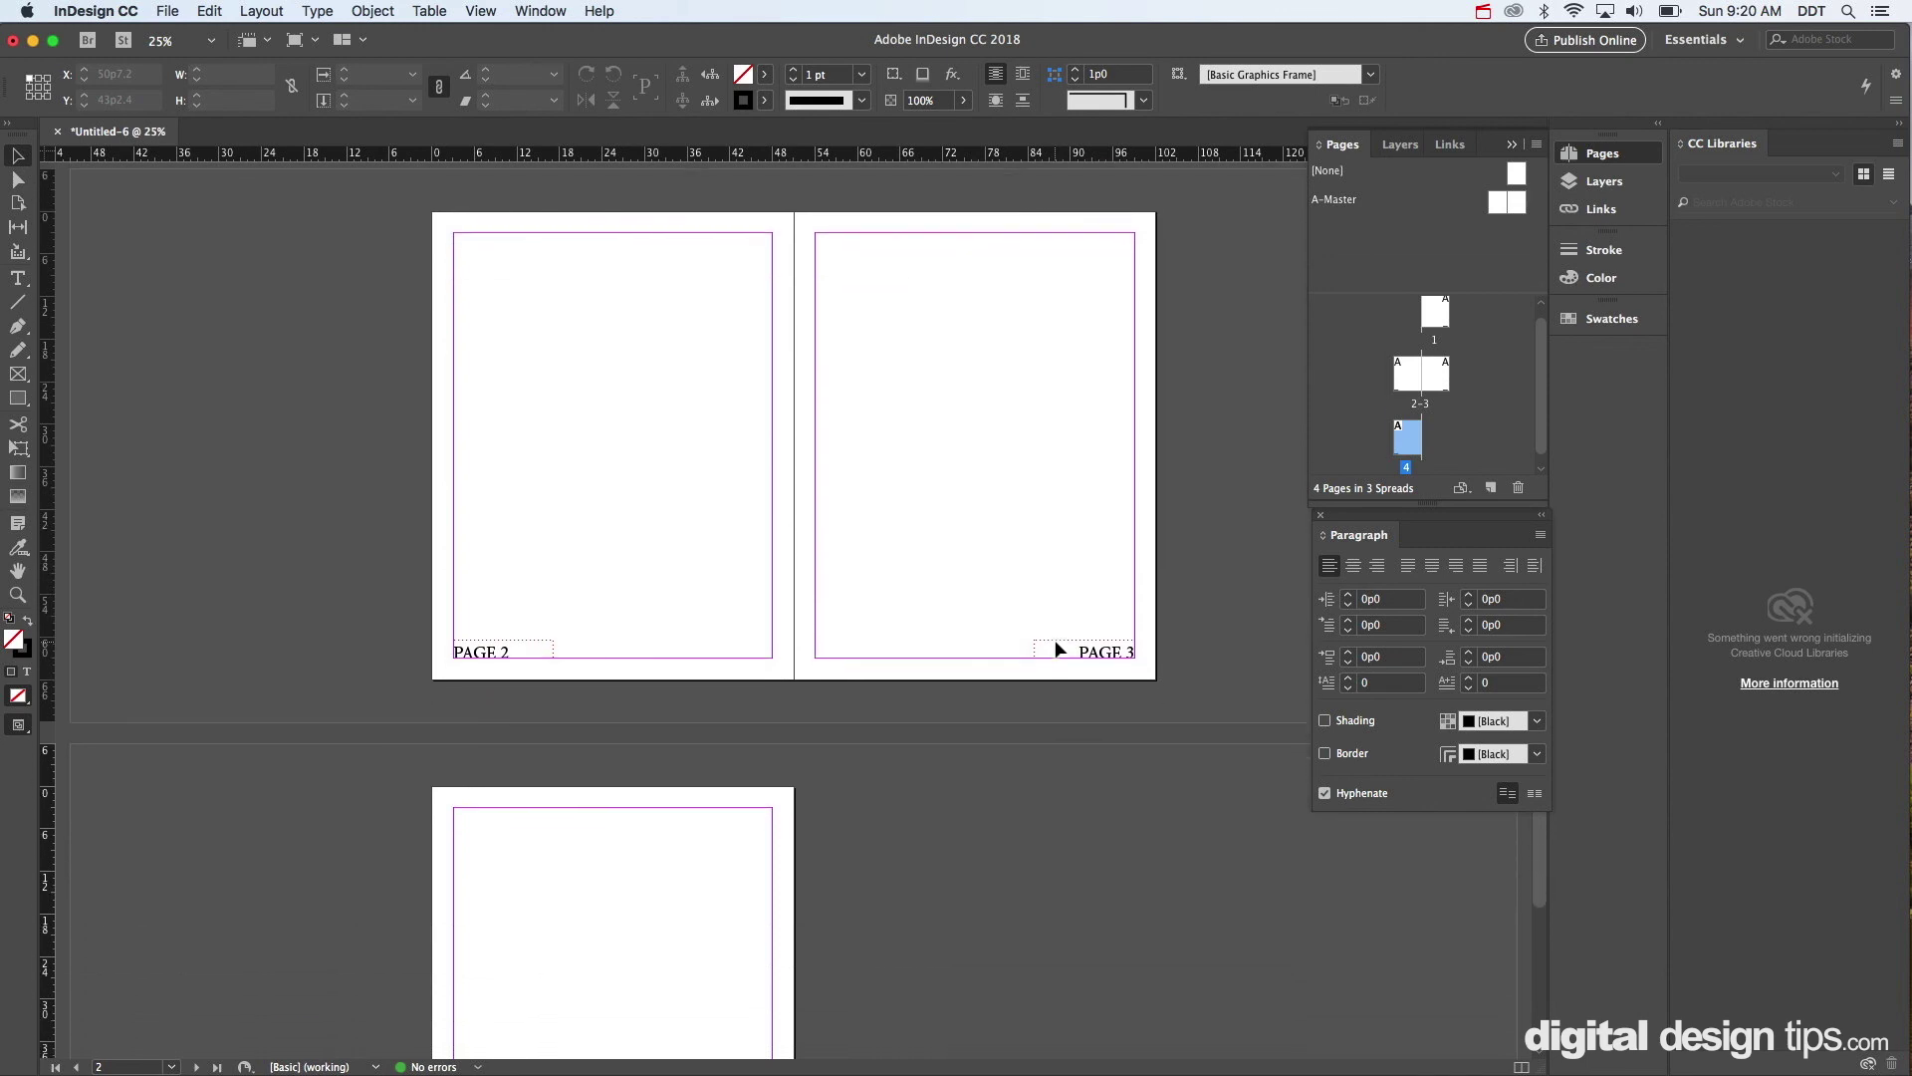
scroll(1054, 639, down, 6)
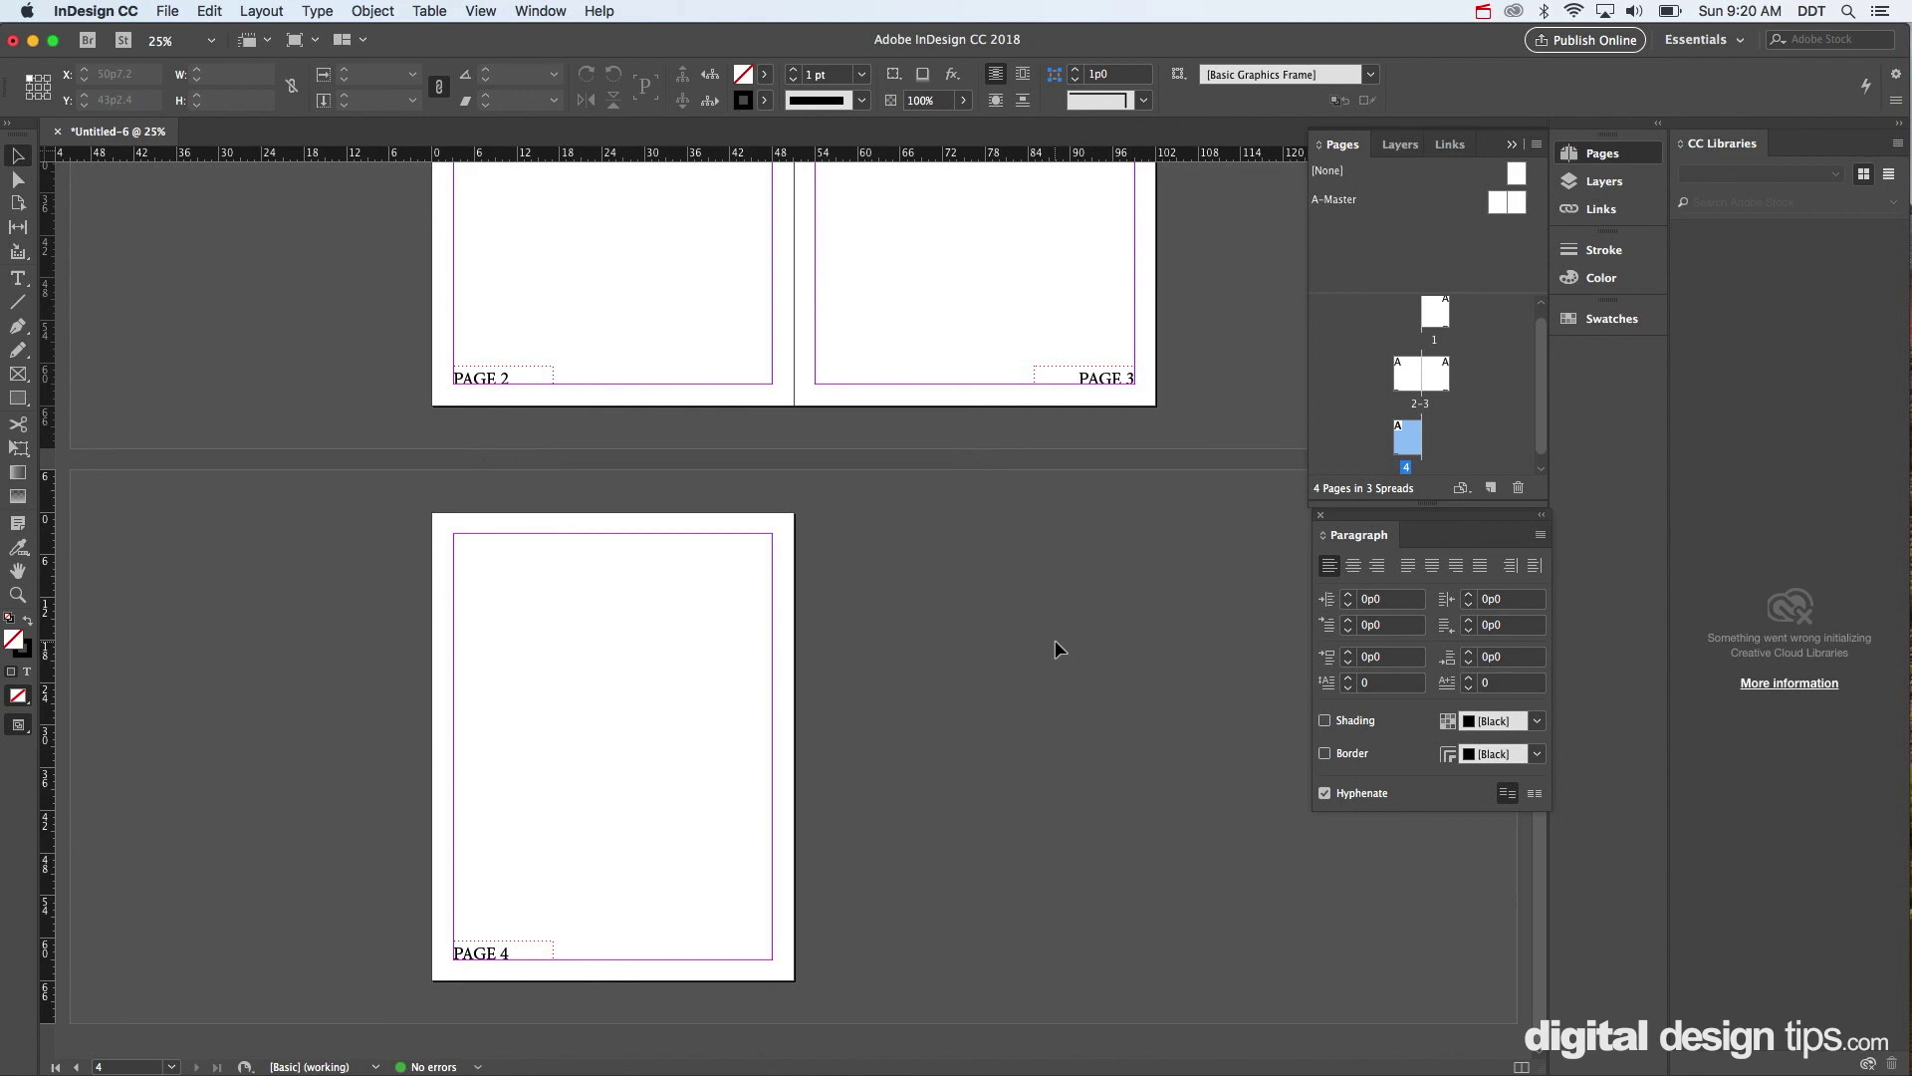
scroll(1055, 639, up, 15)
scroll(1055, 639, down, 14)
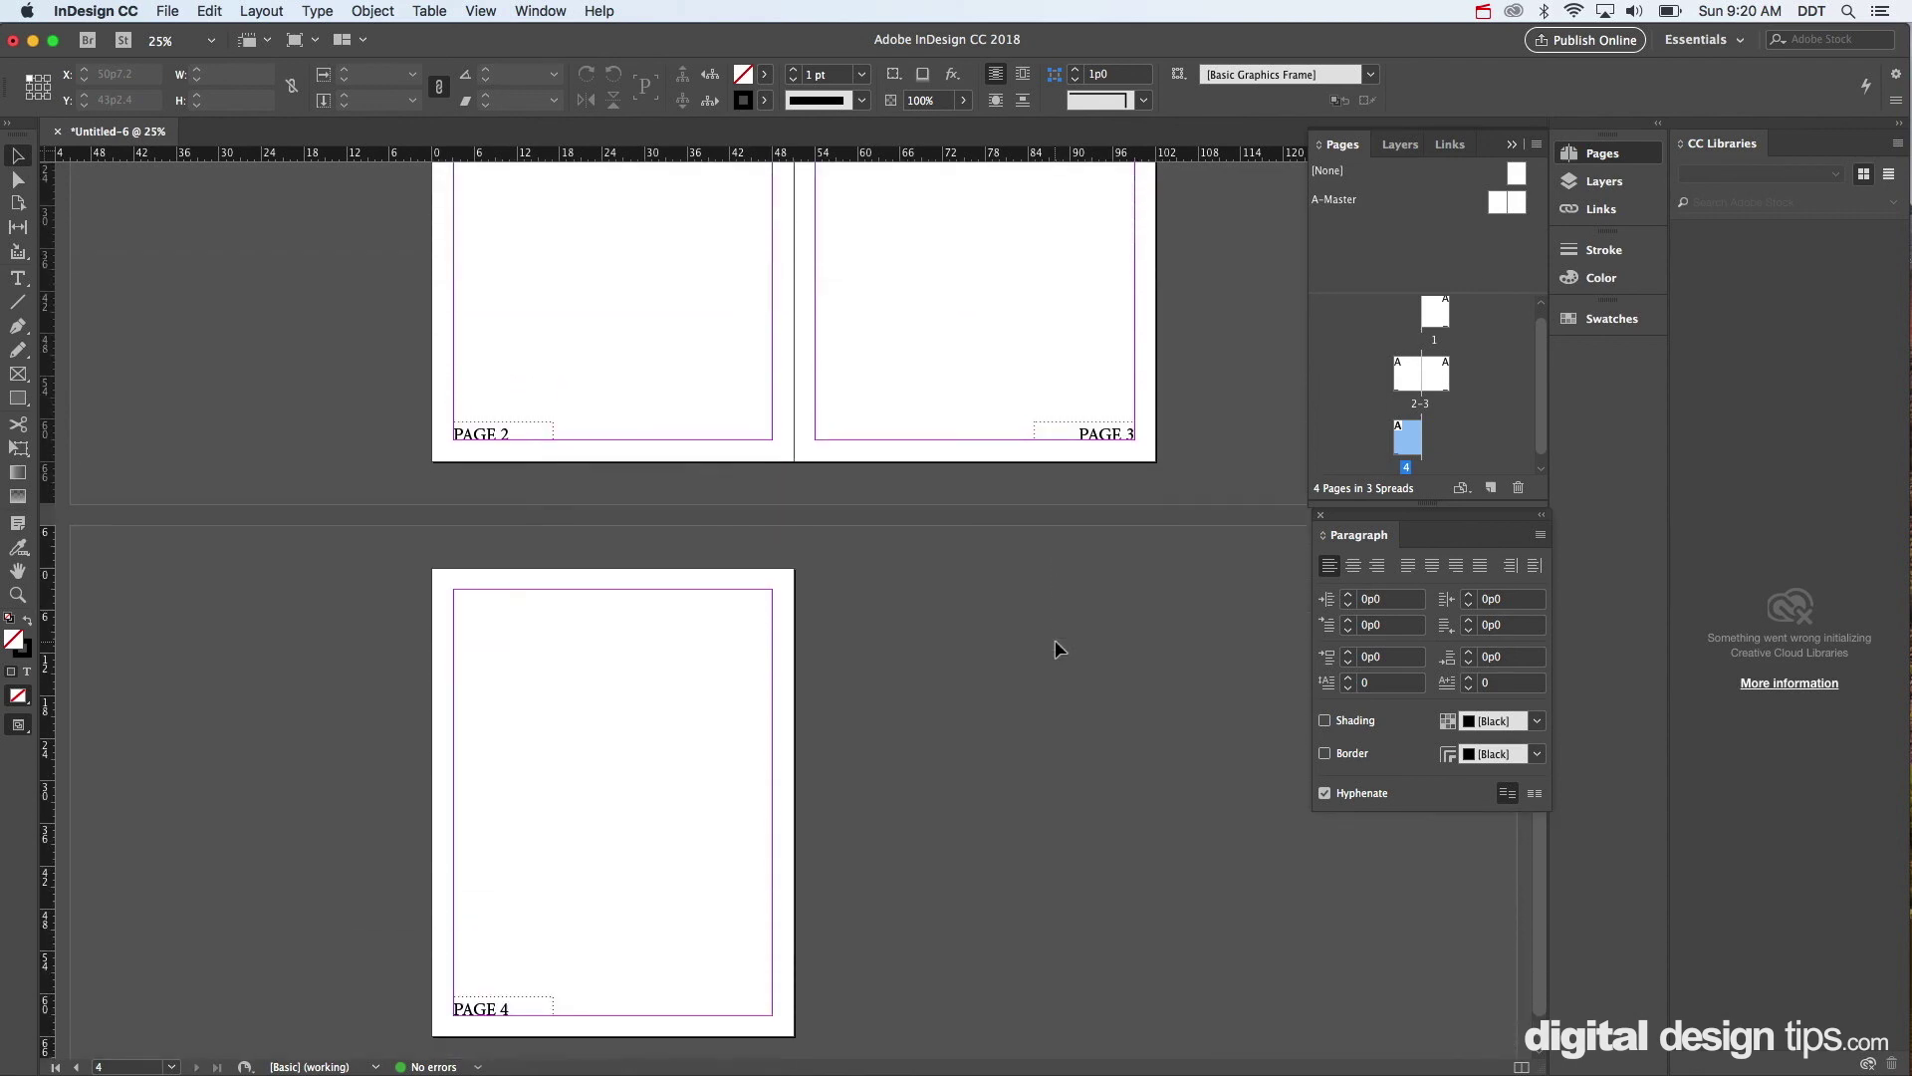
scroll(1055, 650, down, 1)
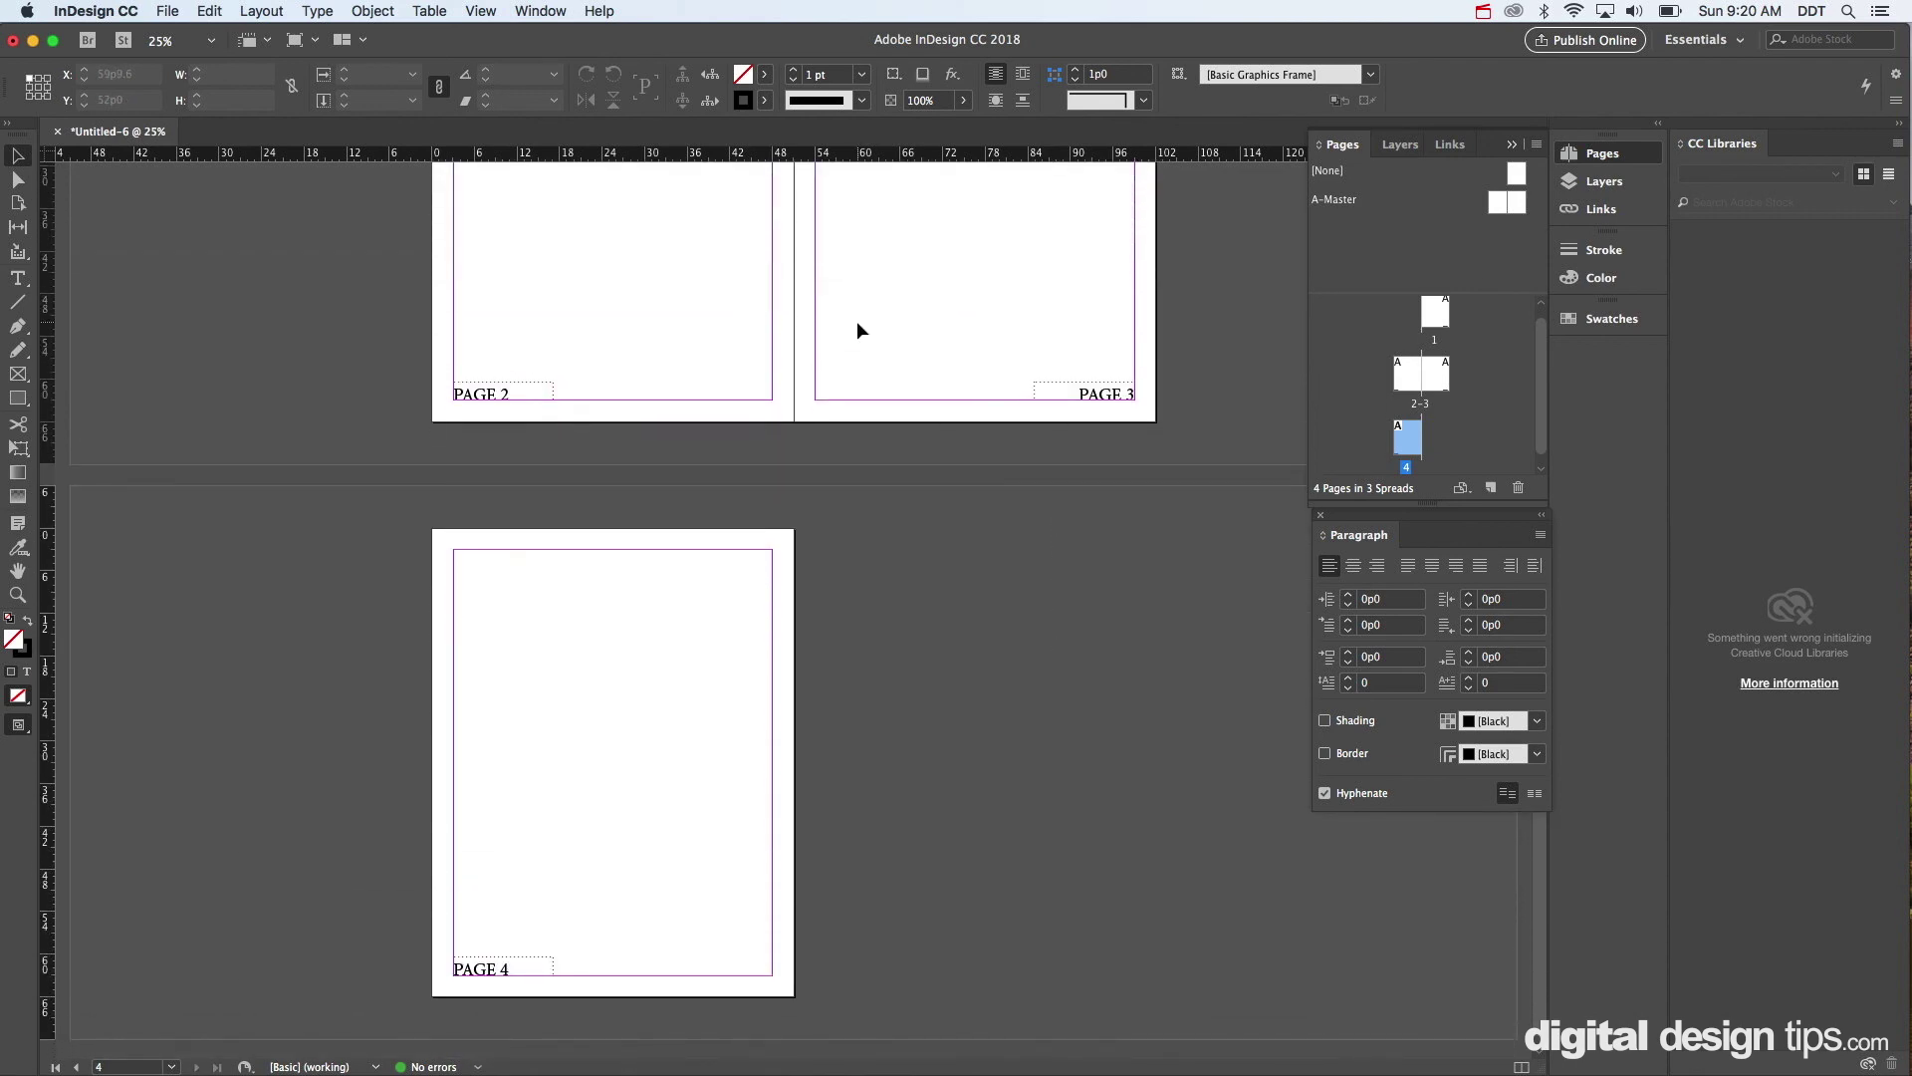